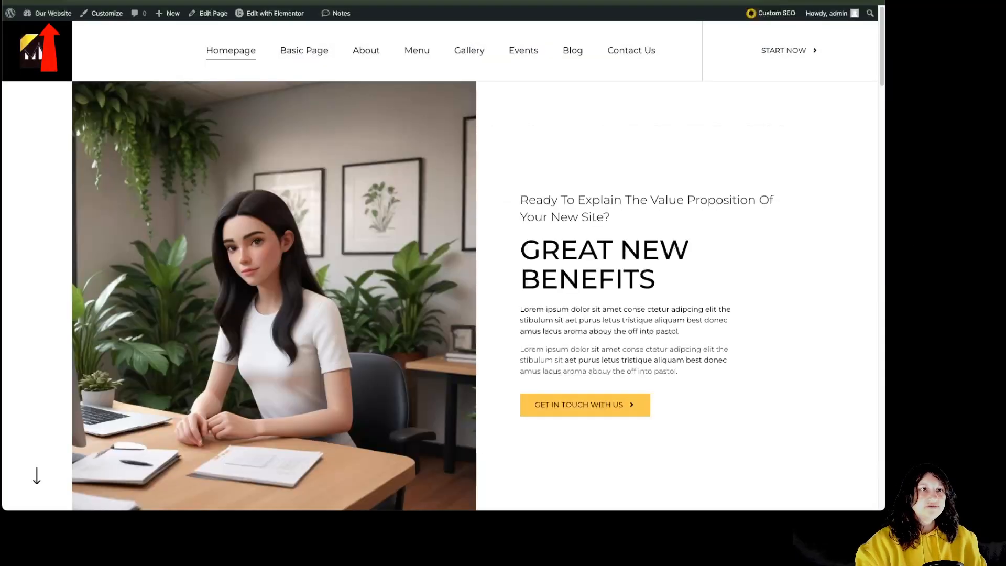
Open the active site Header template from Theme Builder's Header list in Elementor
{"action": "mouse_move", "coordinate": [50, 13]}
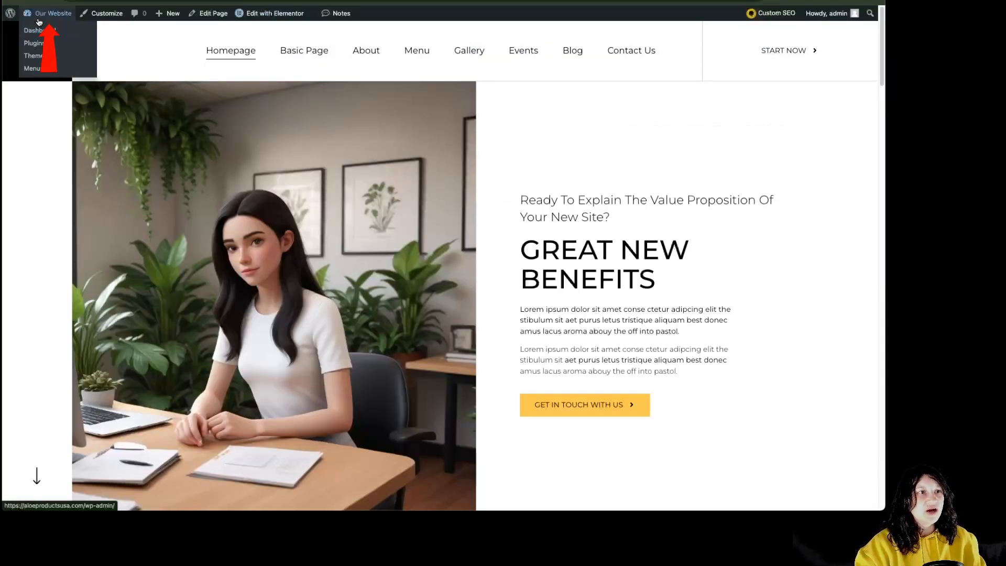
{"action": "left_click", "coordinate": [49, 35]}
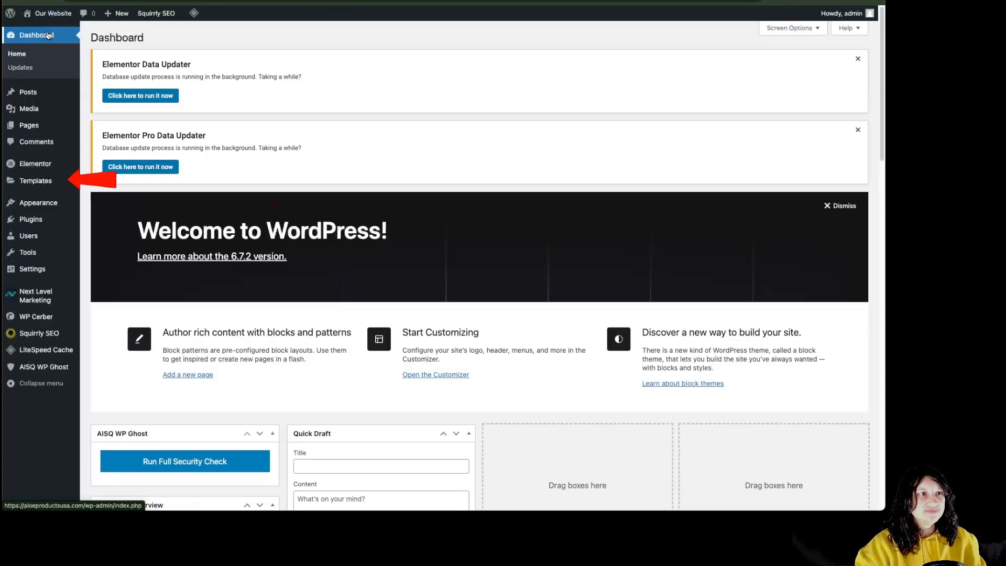
{"action": "mouse_move", "coordinate": [53, 181]}
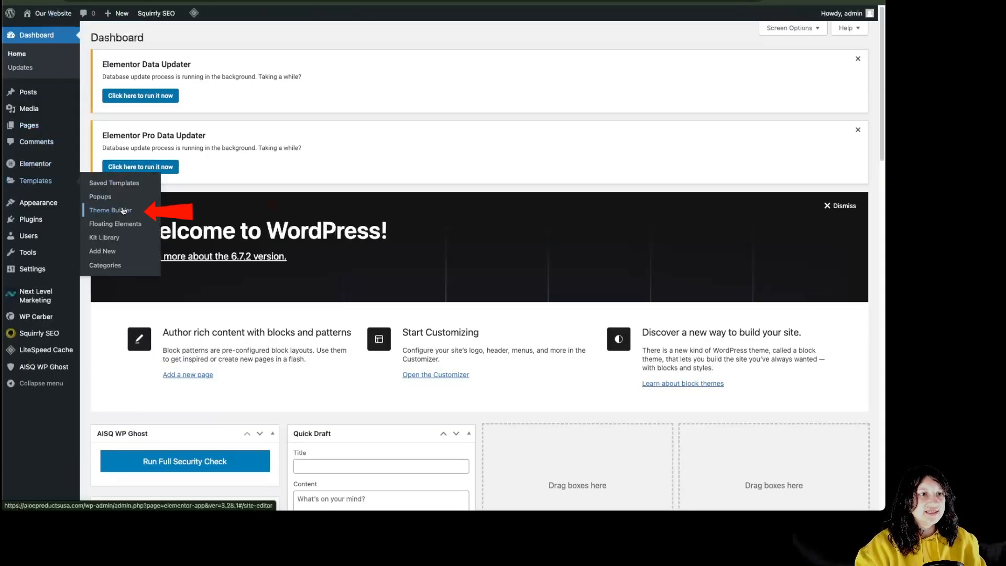
{"action": "left_click", "coordinate": [123, 210]}
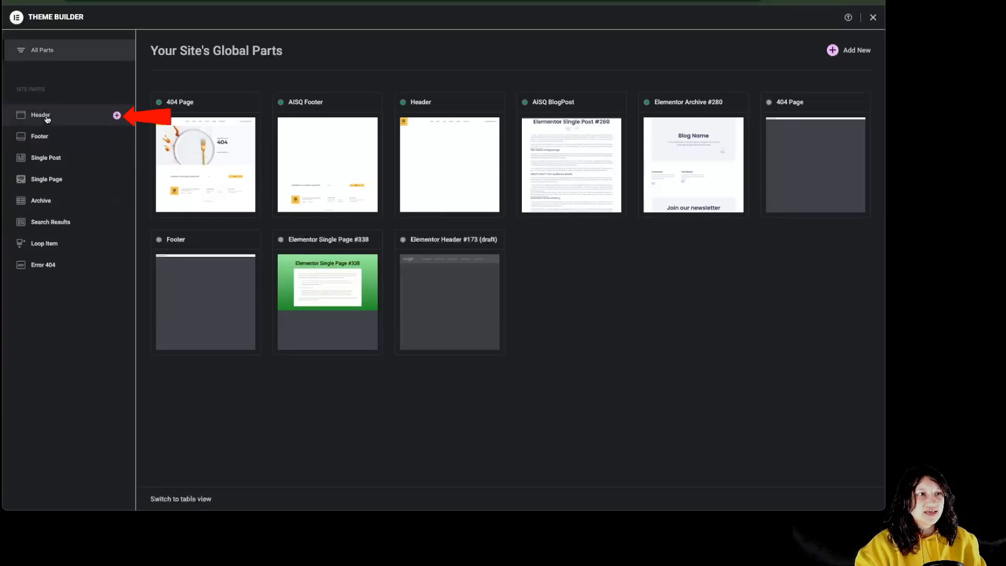
{"action": "left_click", "coordinate": [47, 118]}
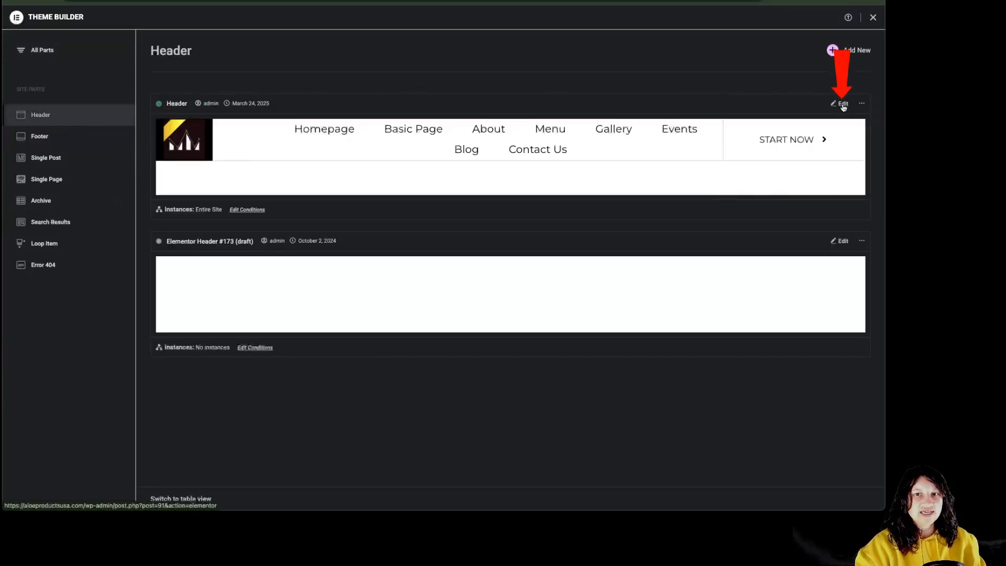
{"action": "left_click", "coordinate": [842, 104]}
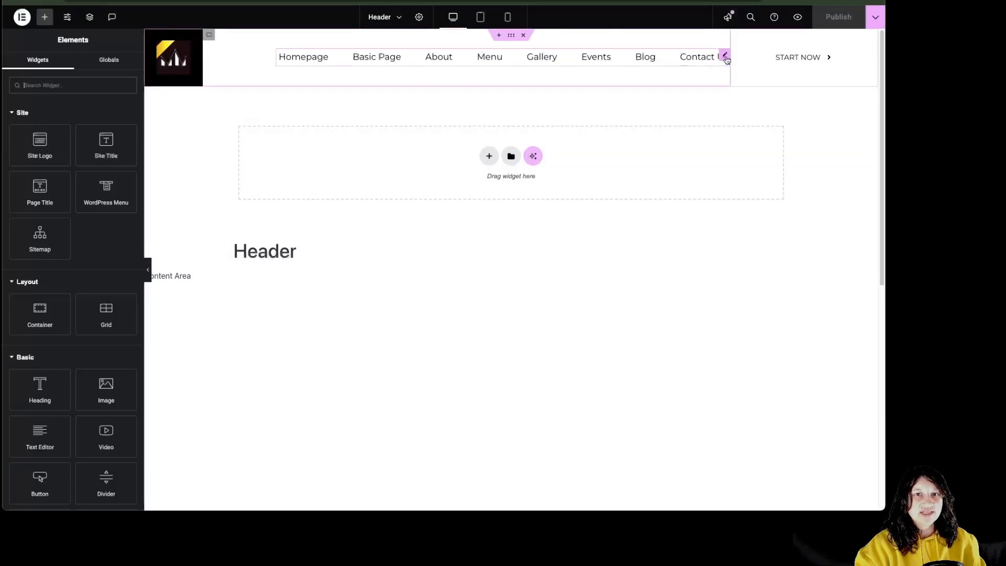
Change the header WordPress Menu widget's layout from Vertical to Dropdown
{"action": "left_click", "coordinate": [725, 56]}
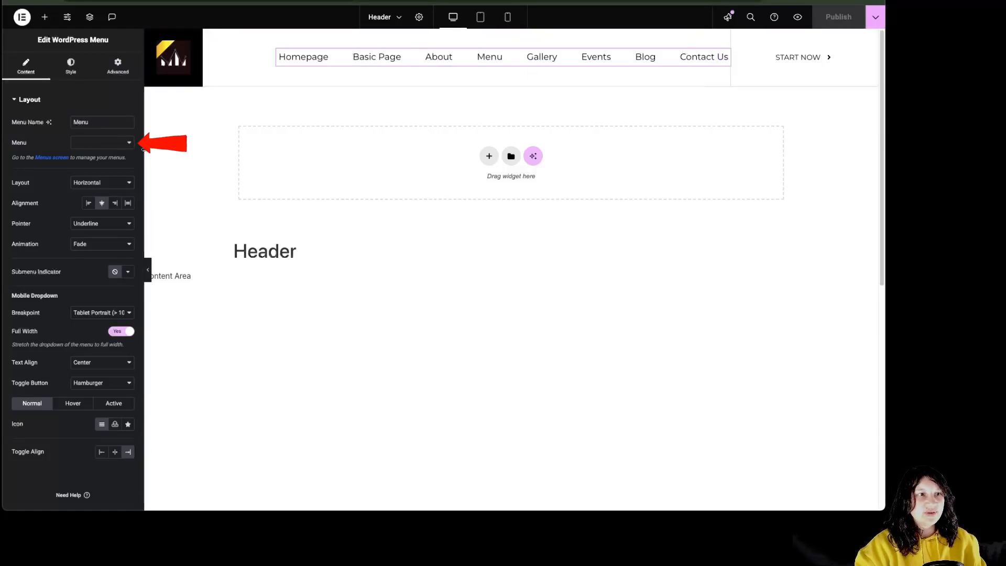
{"action": "left_click", "coordinate": [117, 146]}
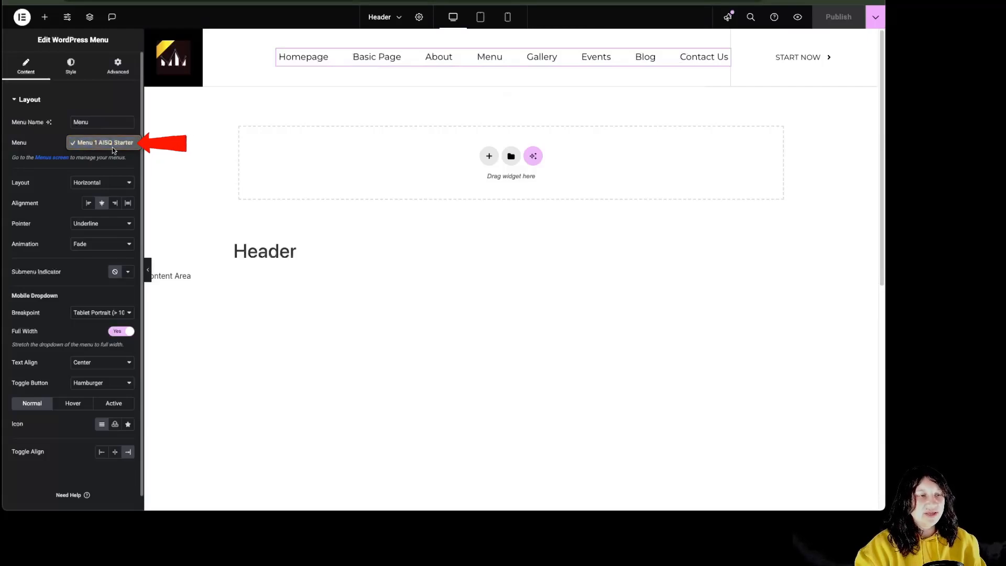
{"action": "left_click", "coordinate": [50, 176]}
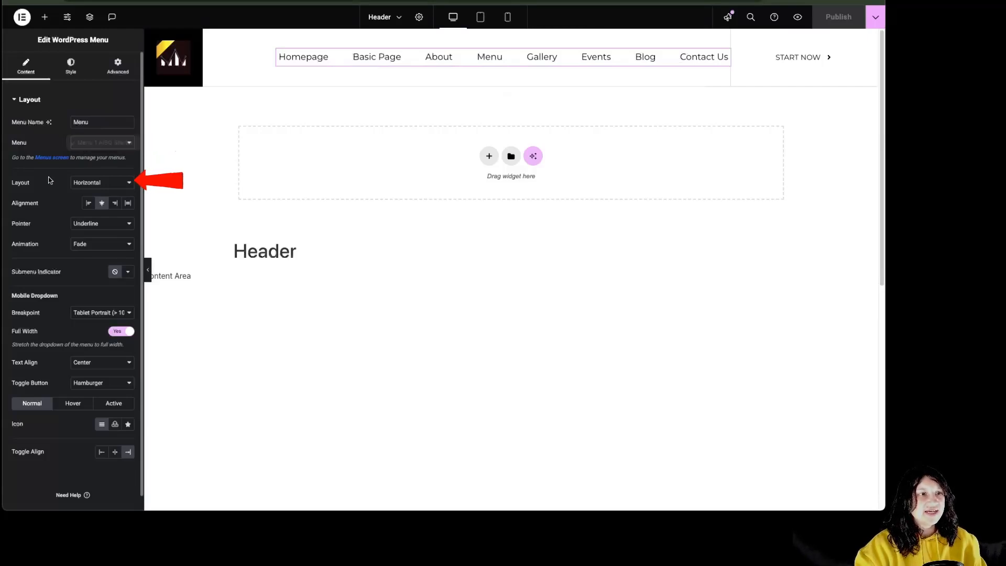
{"action": "left_click", "coordinate": [105, 184]}
{"action": "left_click", "coordinate": [100, 193]}
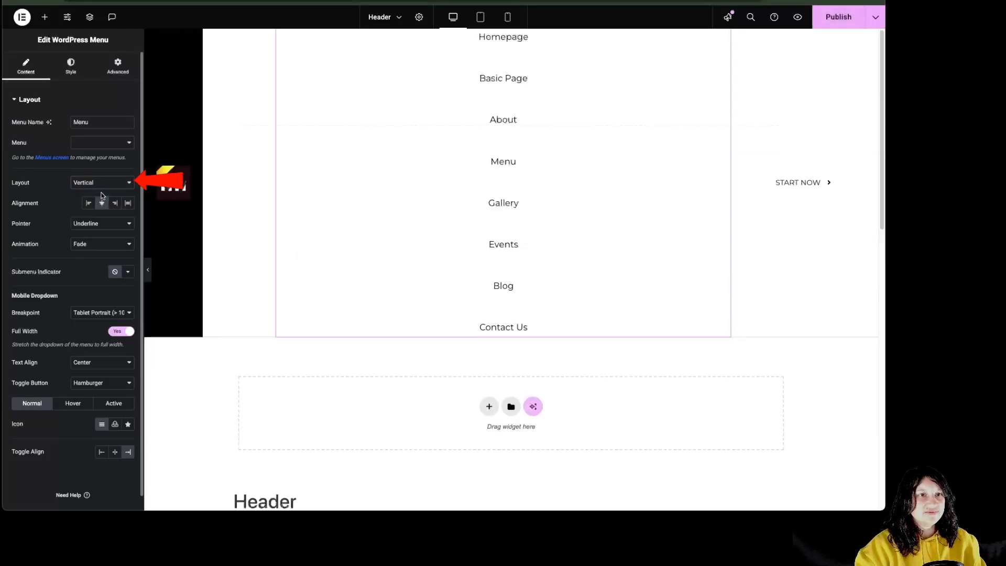
{"action": "left_click", "coordinate": [103, 187]}
{"action": "left_click", "coordinate": [100, 193]}
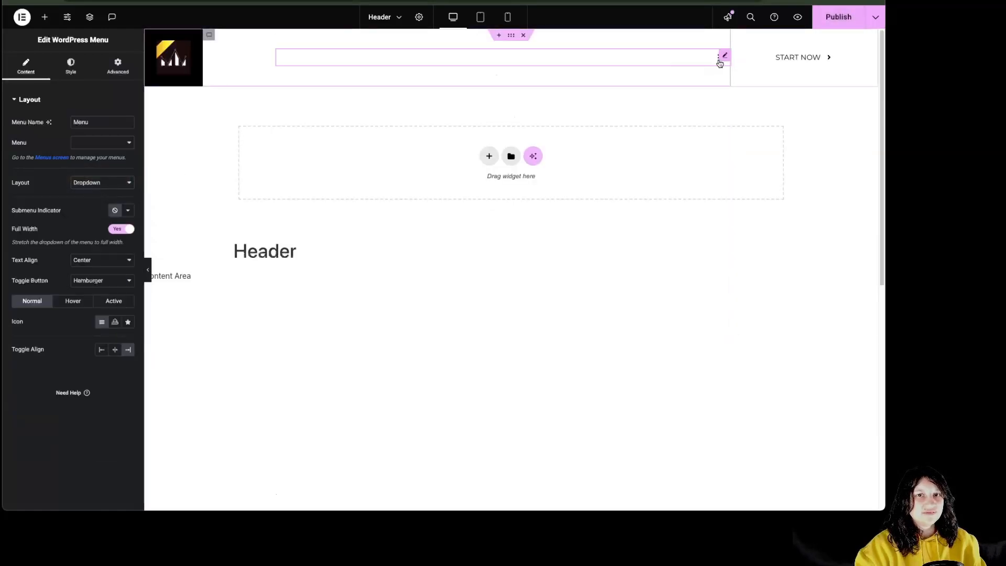
Set the menu layout back to Horizontal with Stretch alignment
{"action": "left_click", "coordinate": [719, 66]}
{"action": "left_click", "coordinate": [719, 65]}
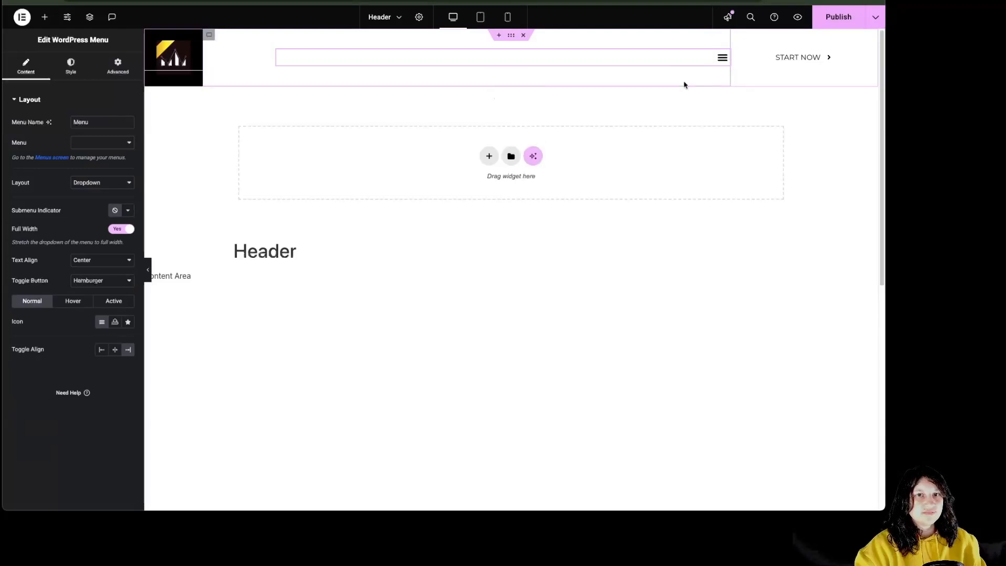
{"action": "left_click", "coordinate": [99, 182]}
{"action": "left_click", "coordinate": [91, 164]}
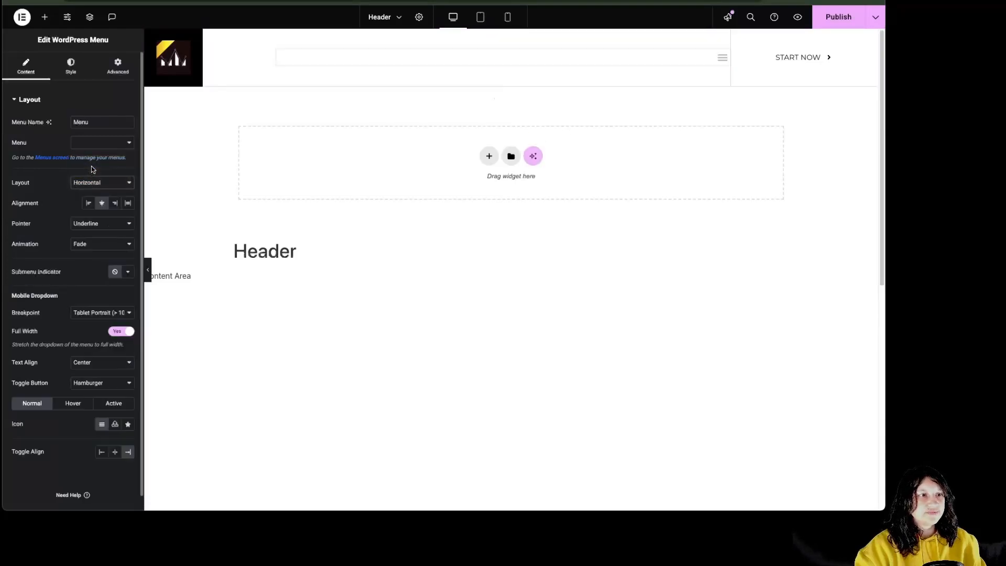
{"action": "left_click", "coordinate": [102, 203]}
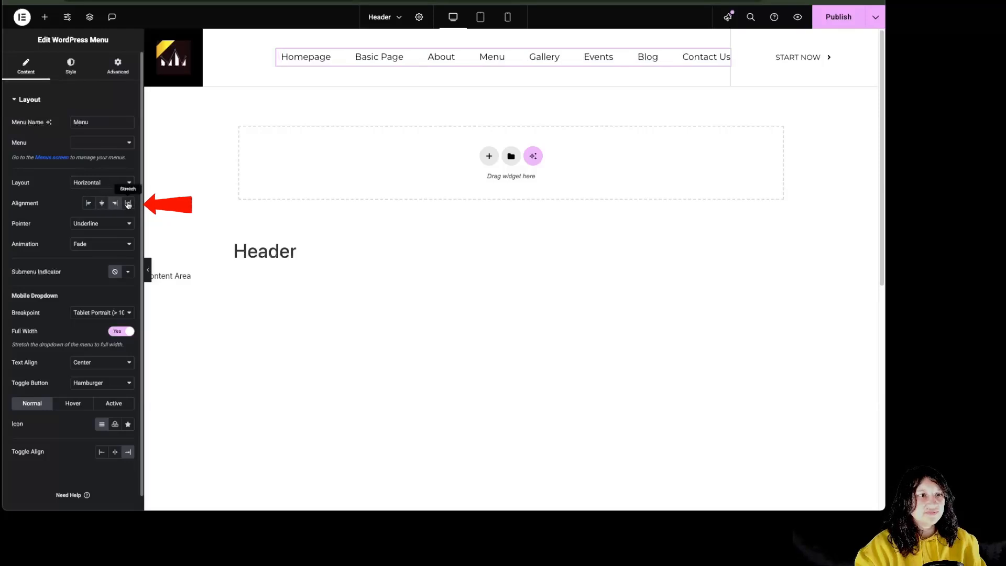
{"action": "left_click", "coordinate": [125, 204]}
Try the Overline, Double Line, Framed and Background pointers, settling on Underline
{"action": "left_click", "coordinate": [99, 223]}
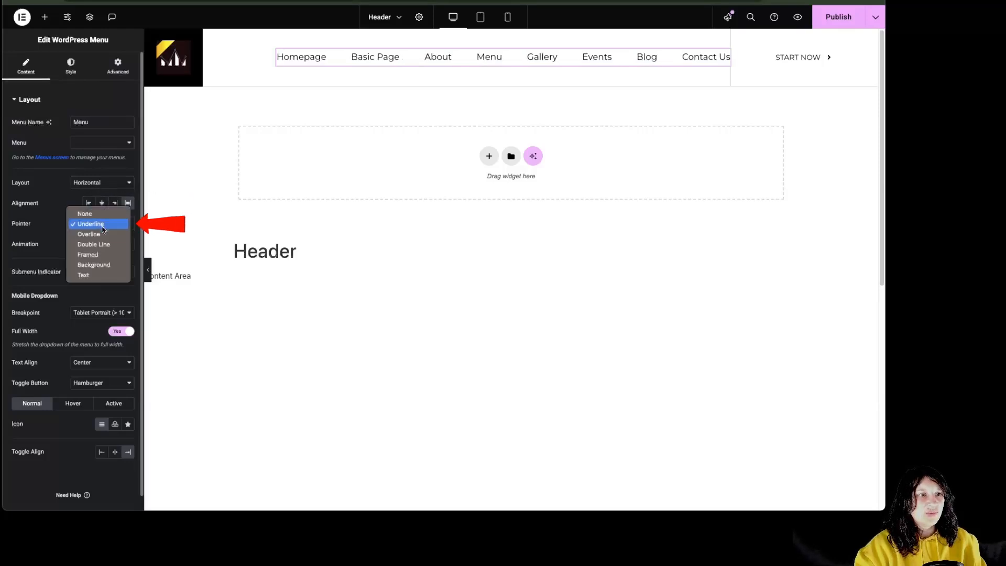
{"action": "left_click", "coordinate": [103, 235]}
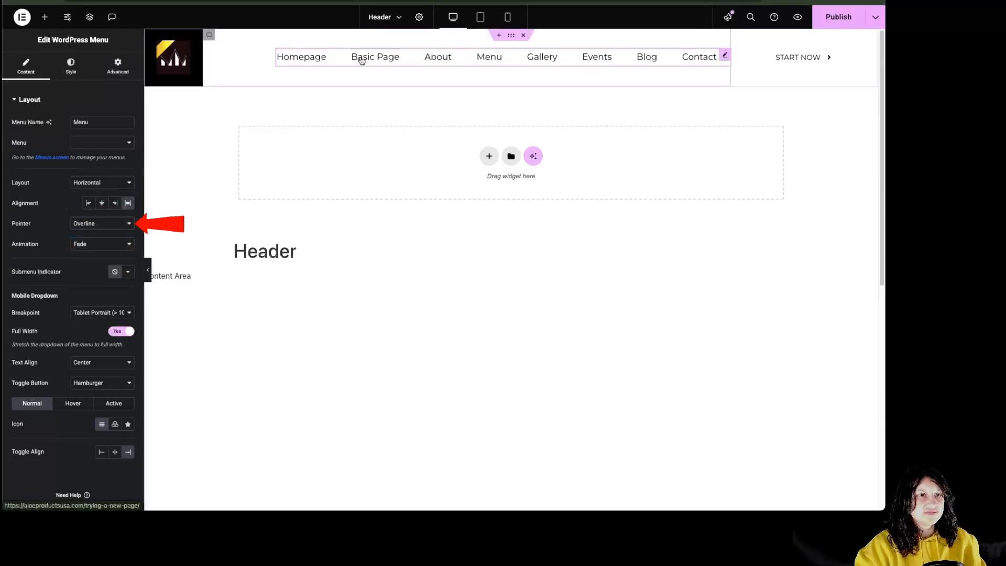
{"action": "left_click", "coordinate": [105, 223]}
{"action": "left_click", "coordinate": [112, 234]}
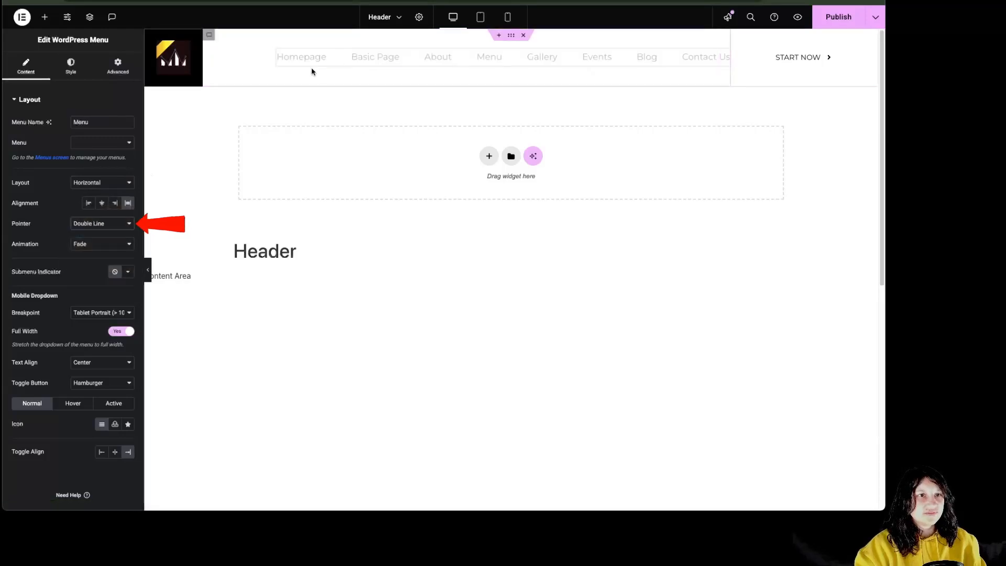
{"action": "left_click", "coordinate": [104, 223]}
{"action": "left_click", "coordinate": [104, 234]}
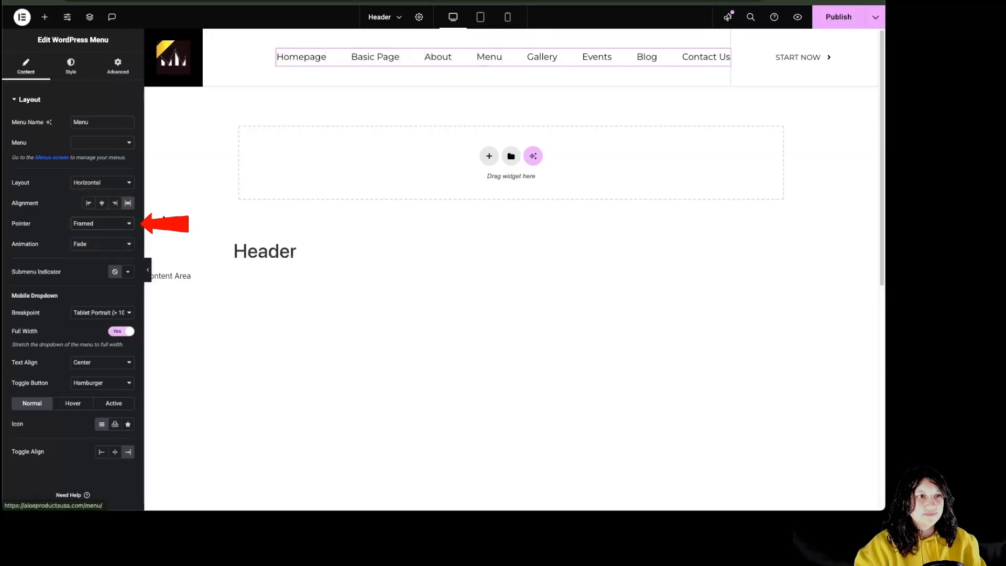
{"action": "left_click", "coordinate": [105, 223]}
{"action": "left_click", "coordinate": [105, 235]}
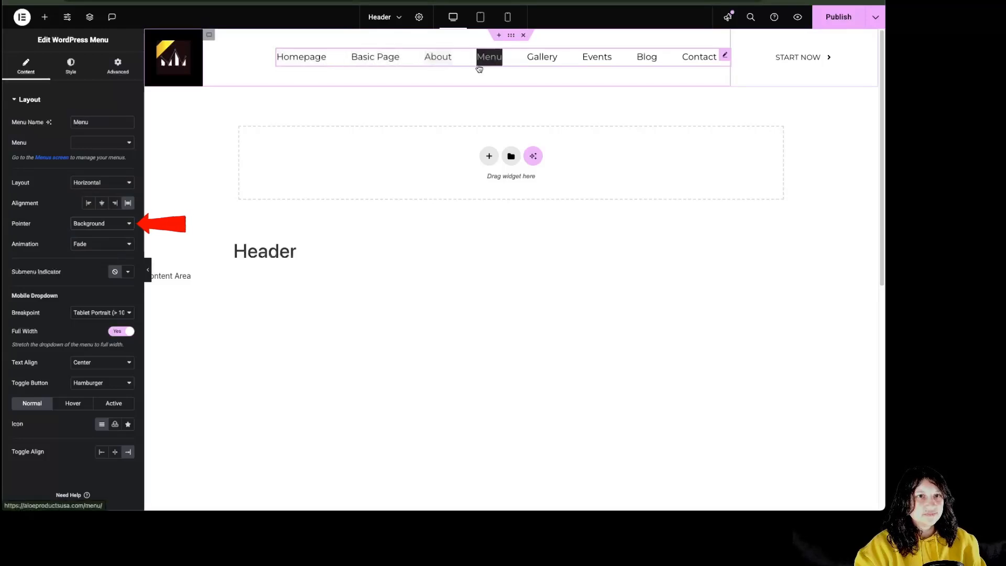
{"action": "left_click", "coordinate": [100, 223]}
{"action": "left_click", "coordinate": [98, 183]}
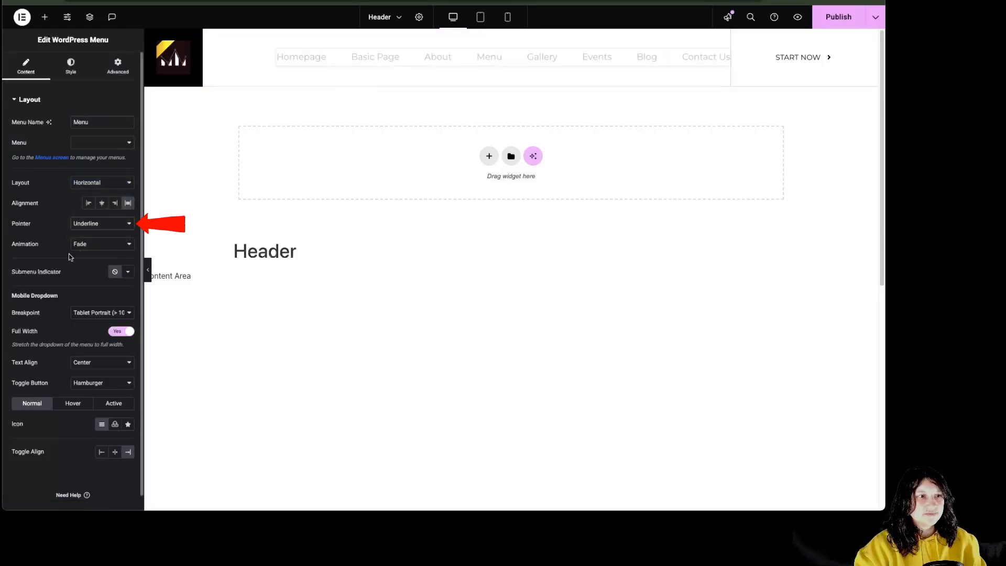
{"action": "left_click", "coordinate": [100, 244]}
Change the hover animation from Slide to Grow, leaving the submenu indicator icon unchanged
{"action": "left_click", "coordinate": [96, 259]}
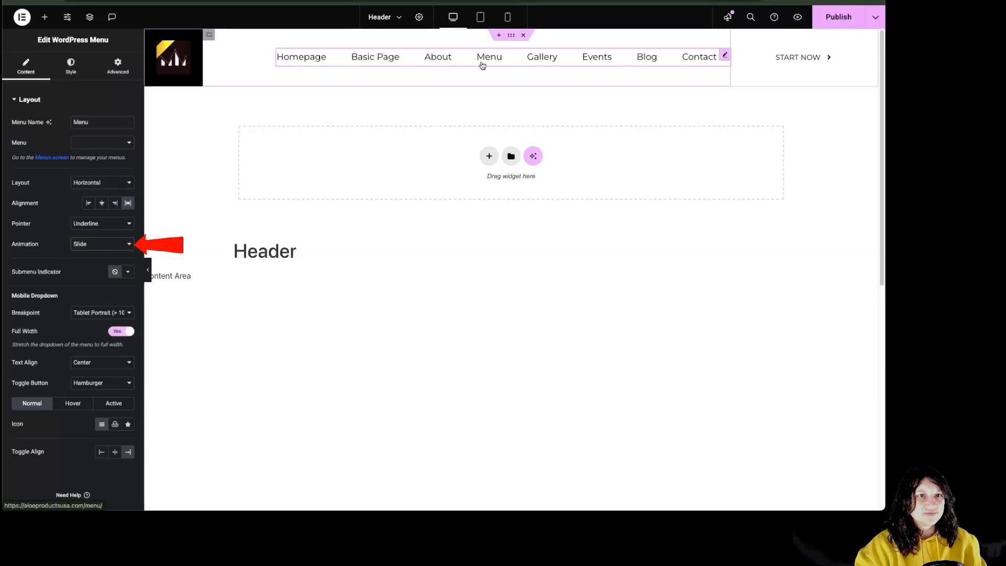
{"action": "left_click", "coordinate": [116, 245]}
{"action": "left_click", "coordinate": [97, 255]}
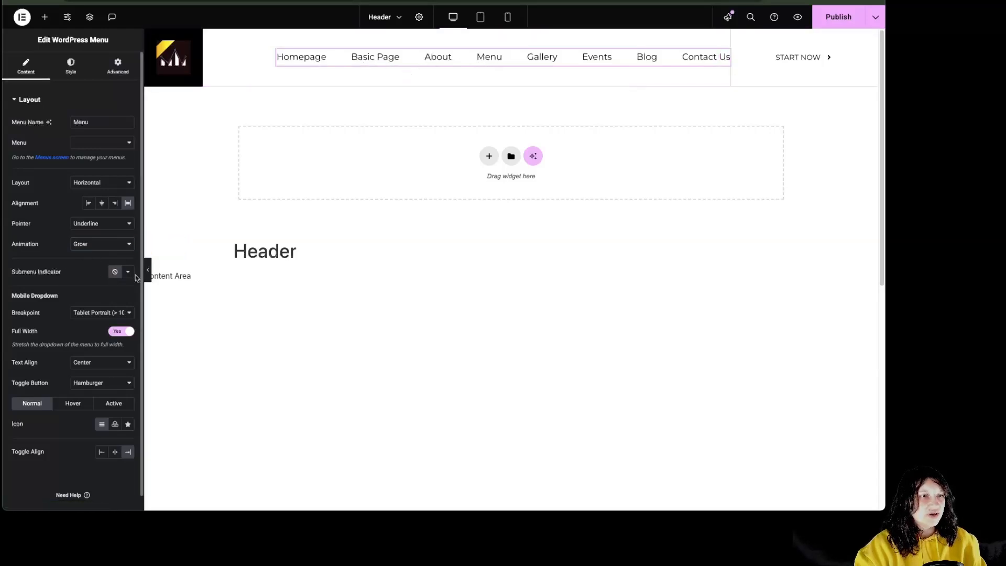
{"action": "left_click", "coordinate": [127, 272]}
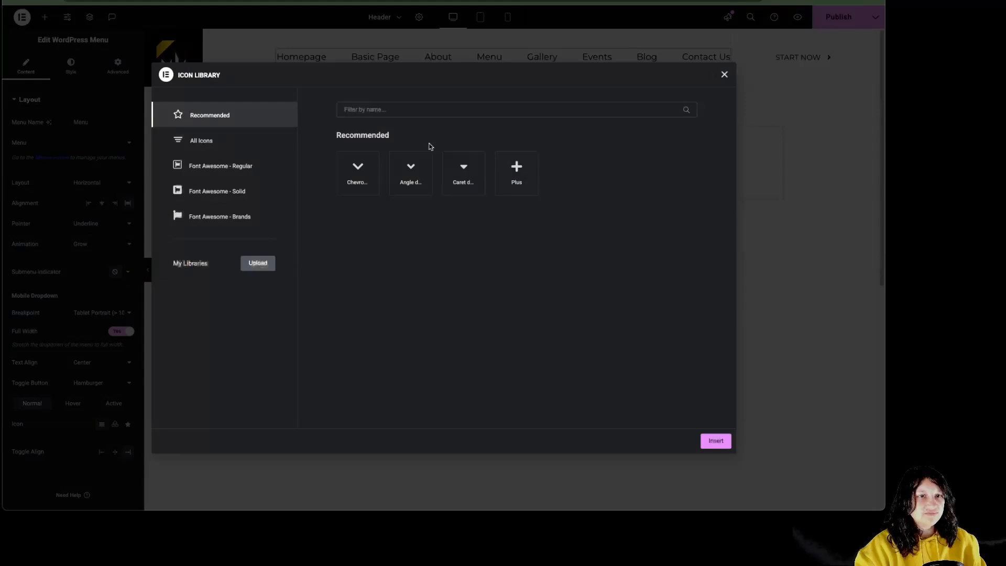
{"action": "left_click", "coordinate": [724, 75]}
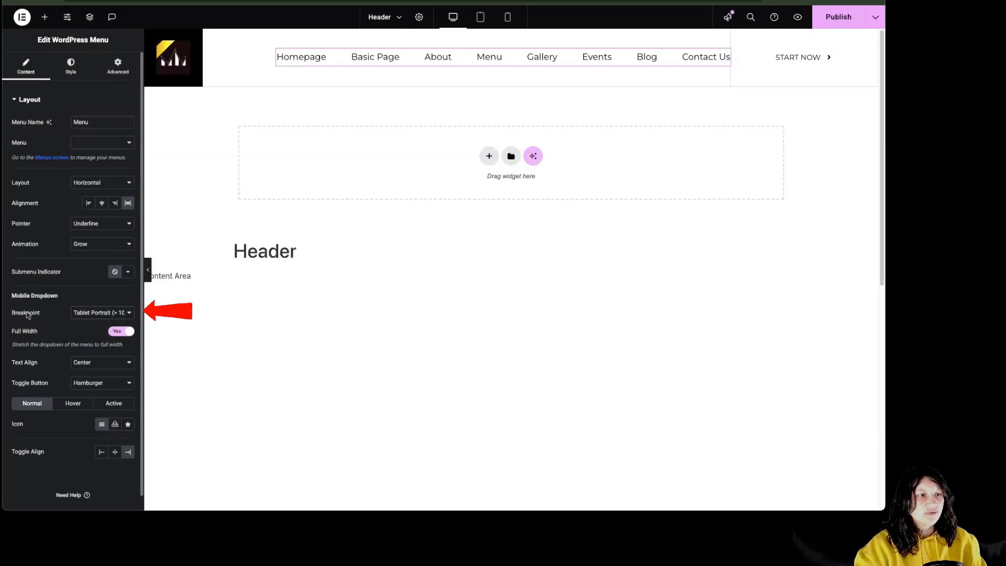
Keep the Tablet Portrait breakpoint, centered dropdown text and Hamburger toggle button
{"action": "left_click", "coordinate": [110, 312]}
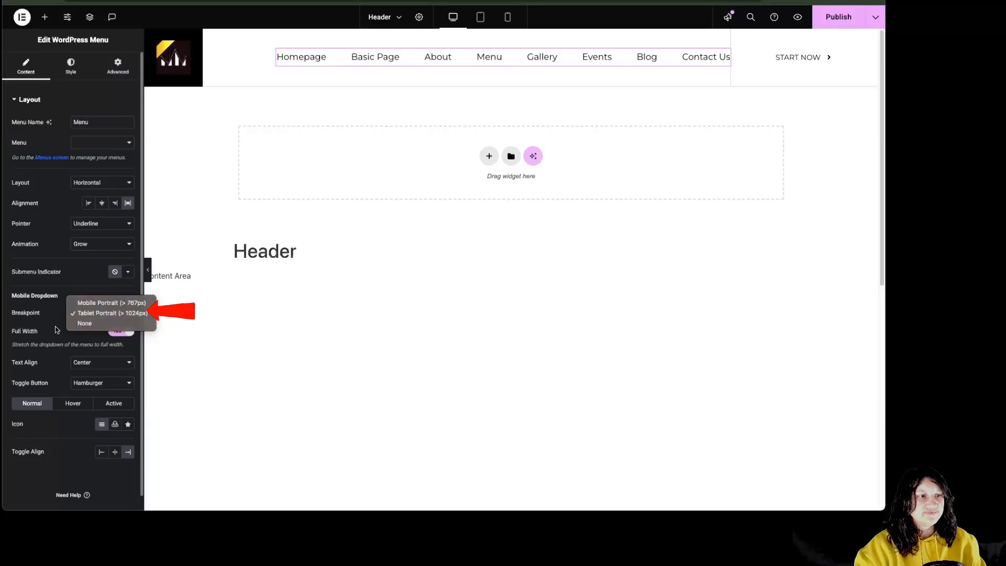
{"action": "left_click", "coordinate": [95, 313]}
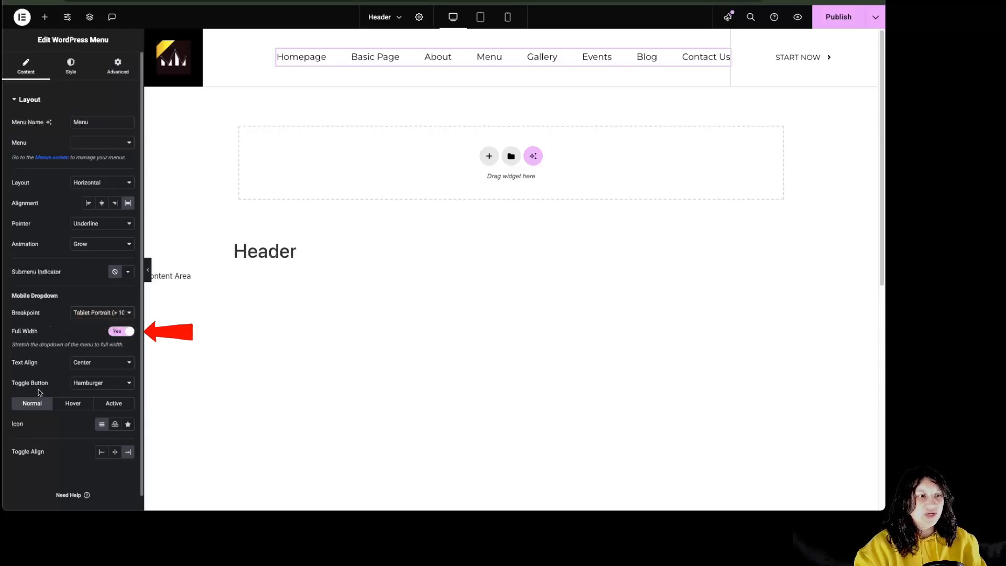
{"action": "left_click", "coordinate": [100, 363]}
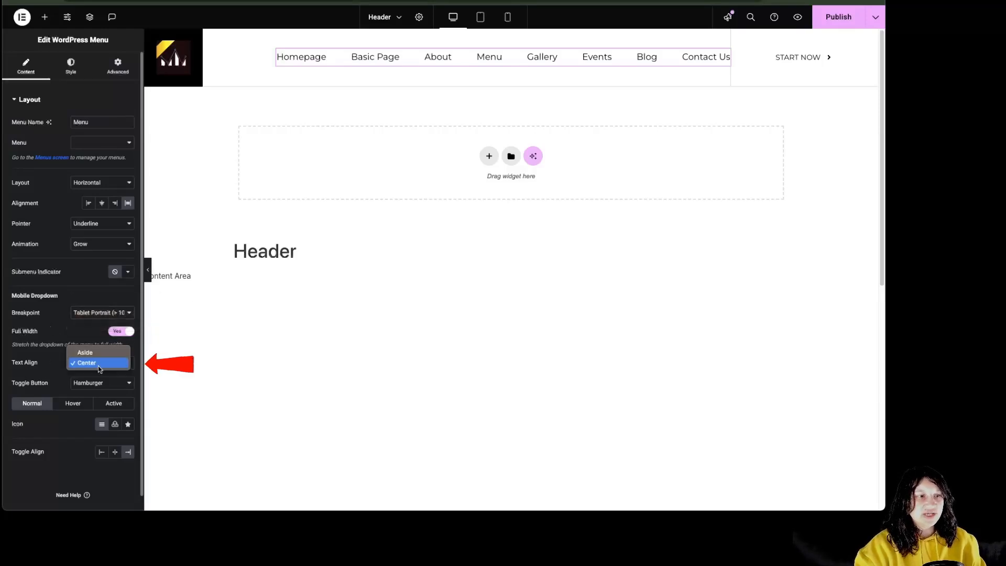
{"action": "left_click", "coordinate": [99, 366]}
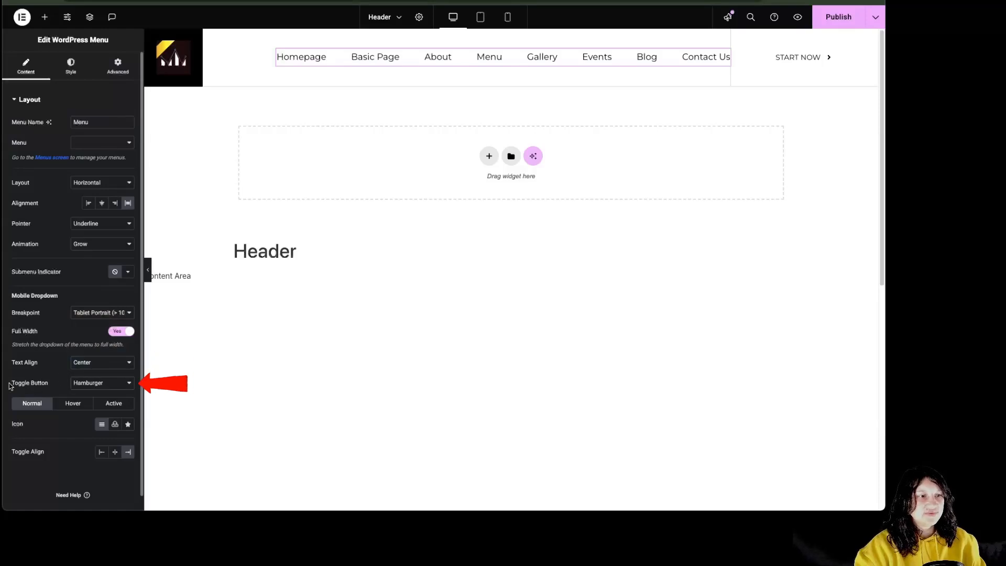
{"action": "left_click", "coordinate": [112, 388]}
{"action": "left_click", "coordinate": [111, 388]}
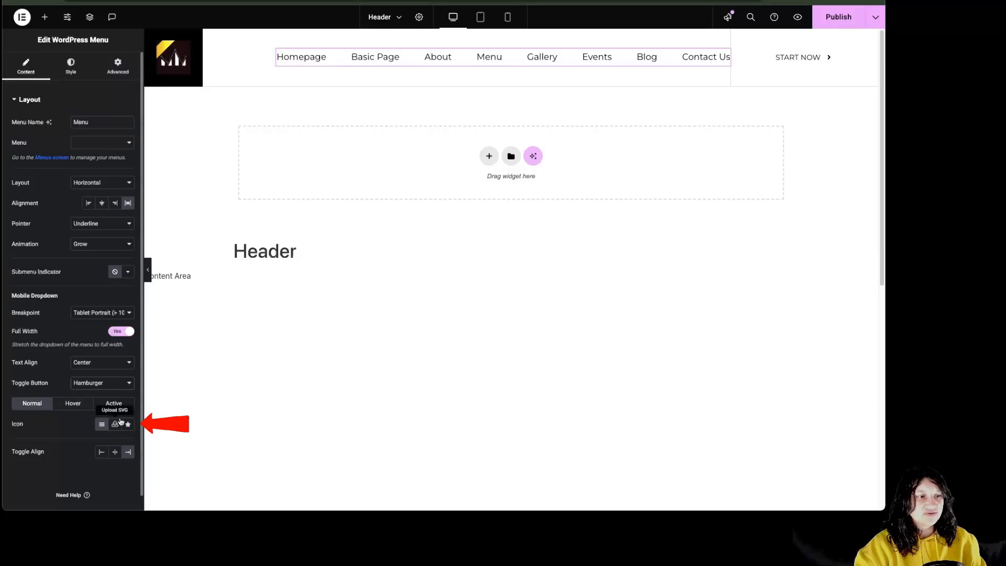
Review the toggle's hover and active states, then align the mobile toggle Right
{"action": "left_click", "coordinate": [73, 405]}
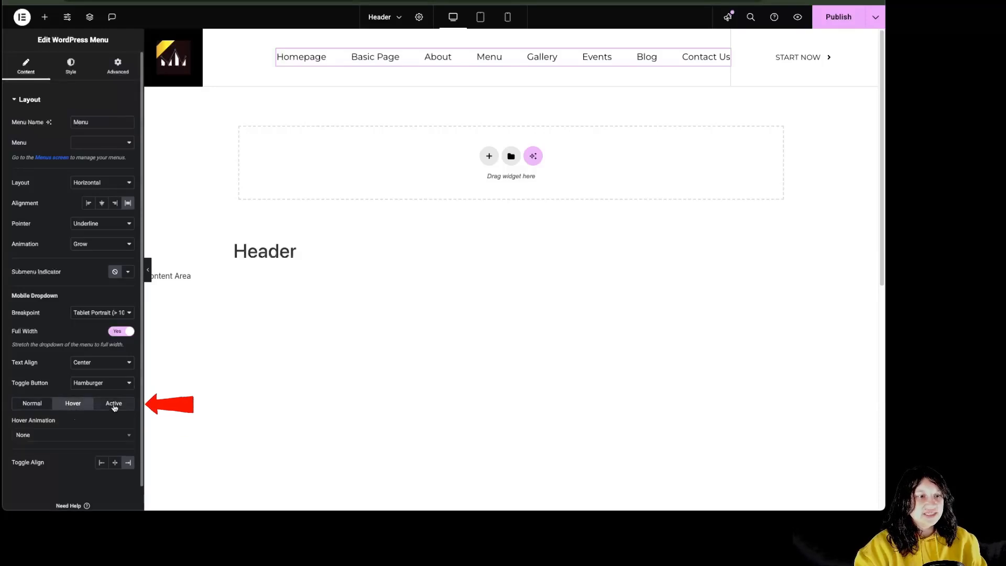
{"action": "left_click", "coordinate": [113, 404]}
{"action": "left_click", "coordinate": [33, 404]}
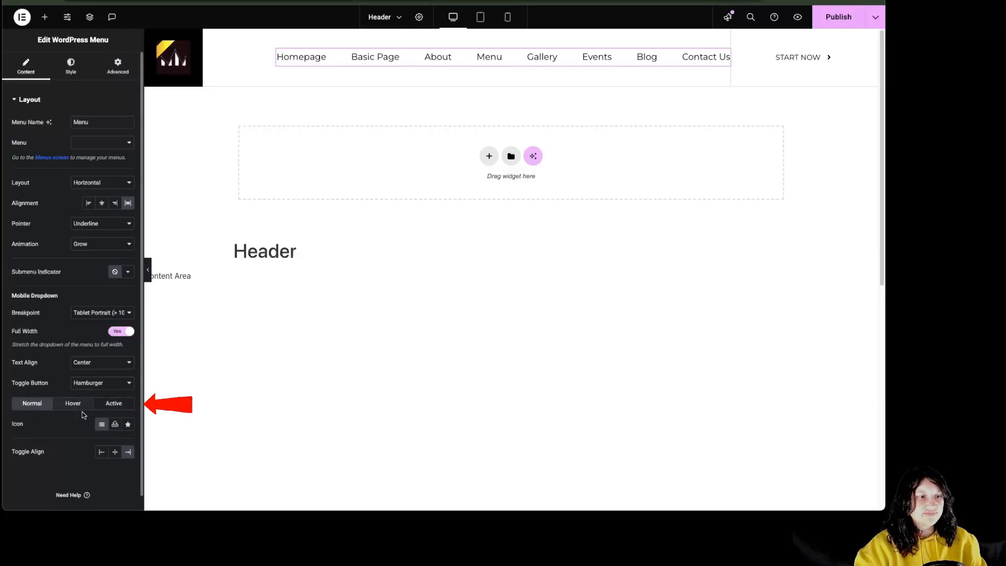
{"action": "left_click", "coordinate": [128, 454]}
{"action": "left_click", "coordinate": [71, 67]}
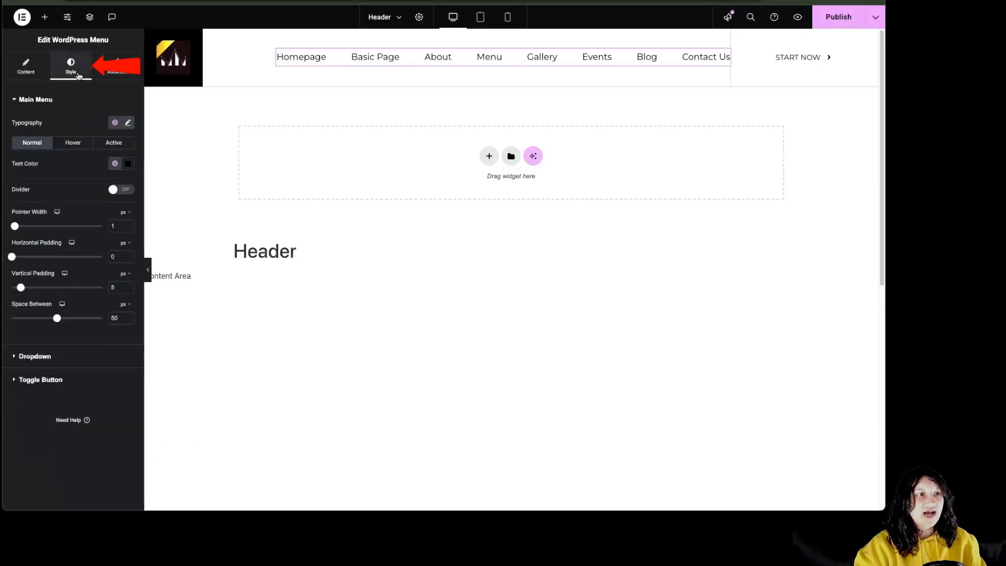
Set custom menu typography to Montagu Slab, size 14, weight 900 Black
{"action": "left_click", "coordinate": [113, 123]}
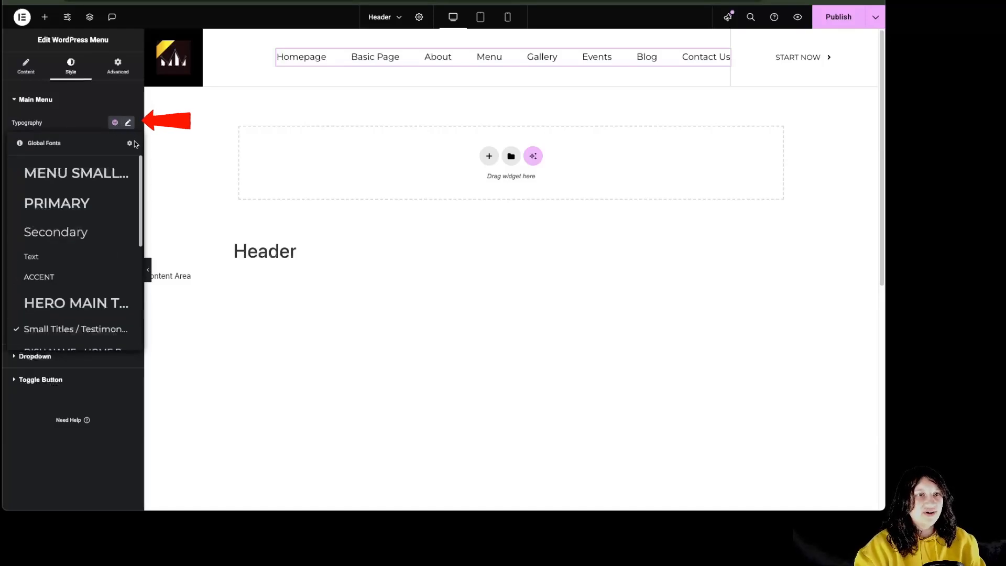
{"action": "left_click", "coordinate": [129, 125]}
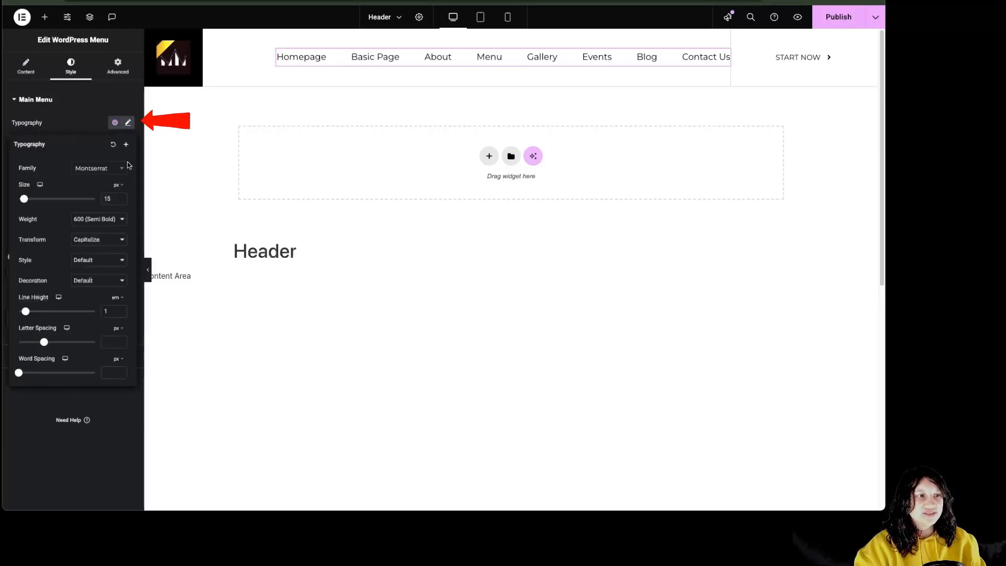
{"action": "left_click", "coordinate": [106, 170]}
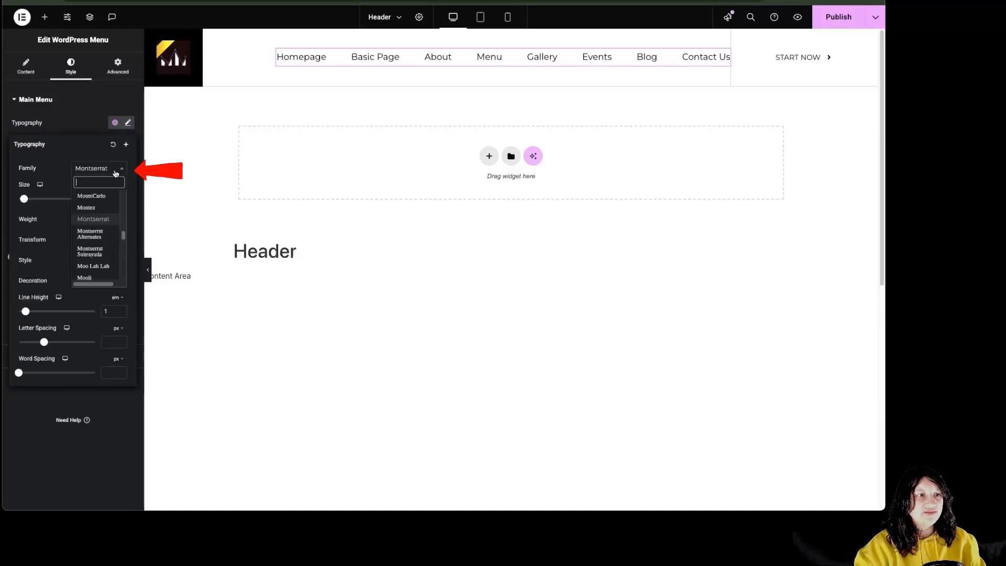
{"action": "left_click", "coordinate": [94, 202]}
{"action": "left_click_drag", "start_coordinate": [25, 199], "coordinate": [21, 200]}
{"action": "left_click", "coordinate": [97, 220]}
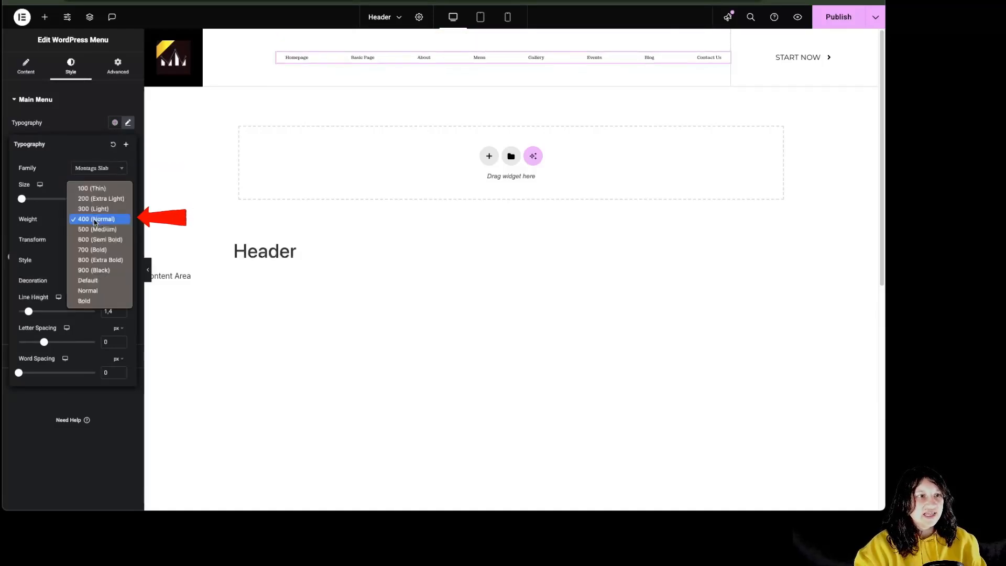
{"action": "left_click", "coordinate": [97, 226]}
{"action": "left_click", "coordinate": [97, 225]}
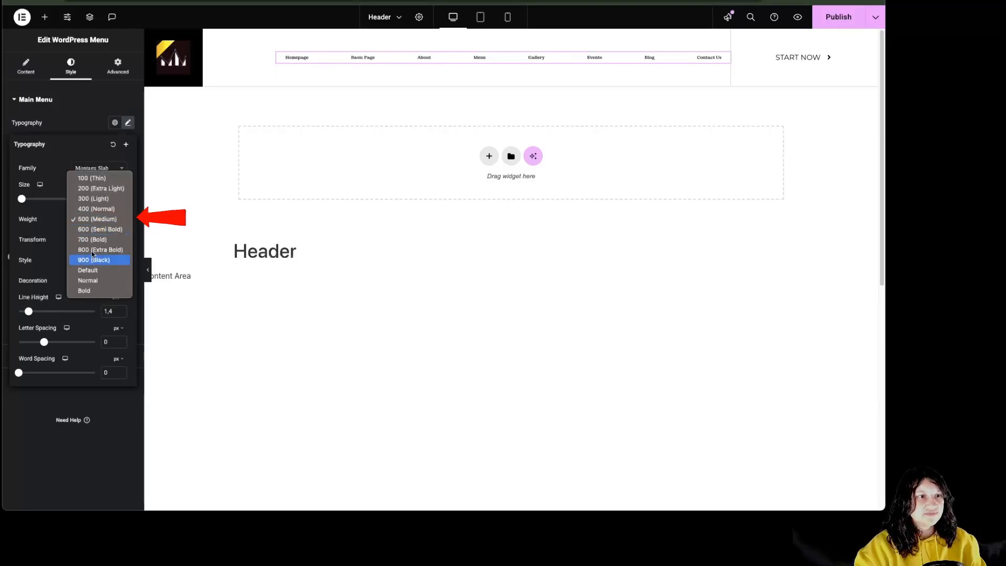
{"action": "left_click", "coordinate": [93, 260]}
{"action": "left_click", "coordinate": [121, 197]}
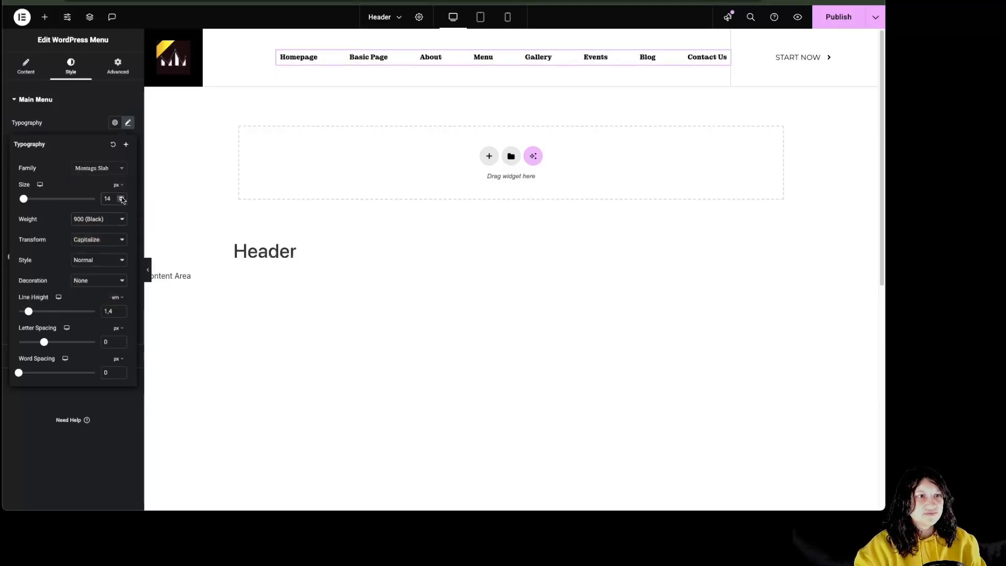
Make the menu text uppercase italic with overline, line height 2.4, letter spacing 1.3, word spacing 9
{"action": "left_click", "coordinate": [106, 241]}
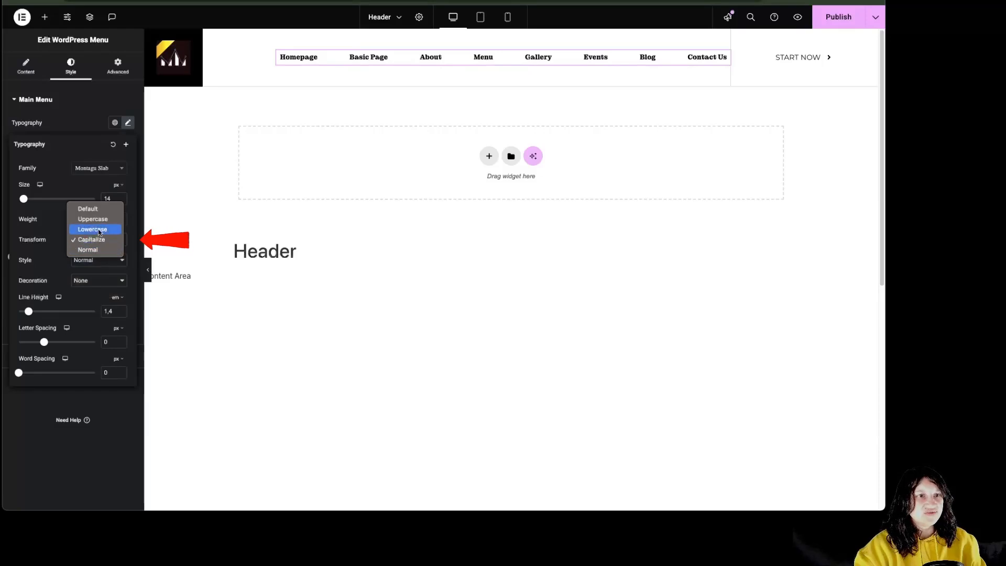
{"action": "left_click", "coordinate": [99, 228]}
{"action": "left_click", "coordinate": [107, 247]}
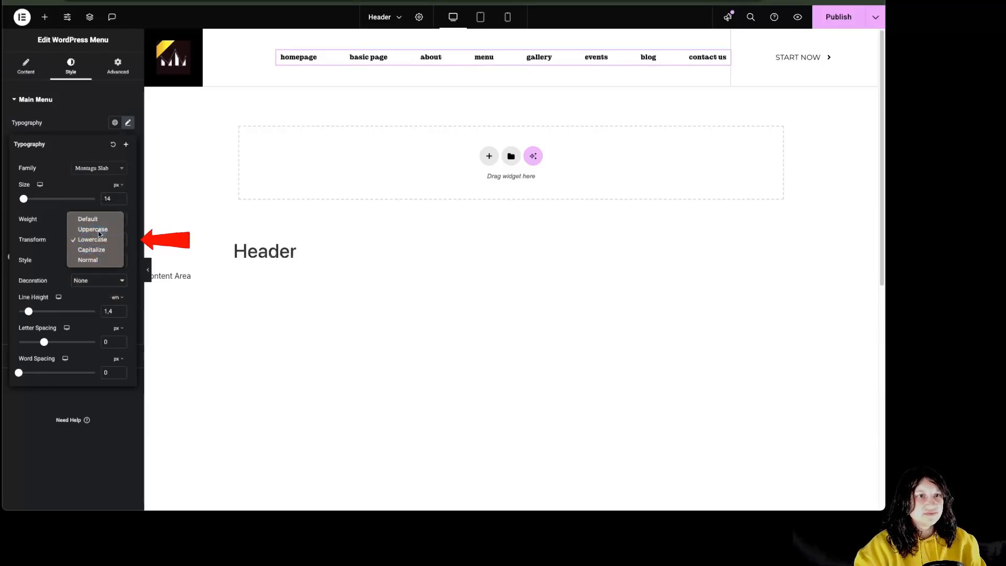
{"action": "left_click", "coordinate": [98, 229]}
{"action": "left_click", "coordinate": [99, 259]}
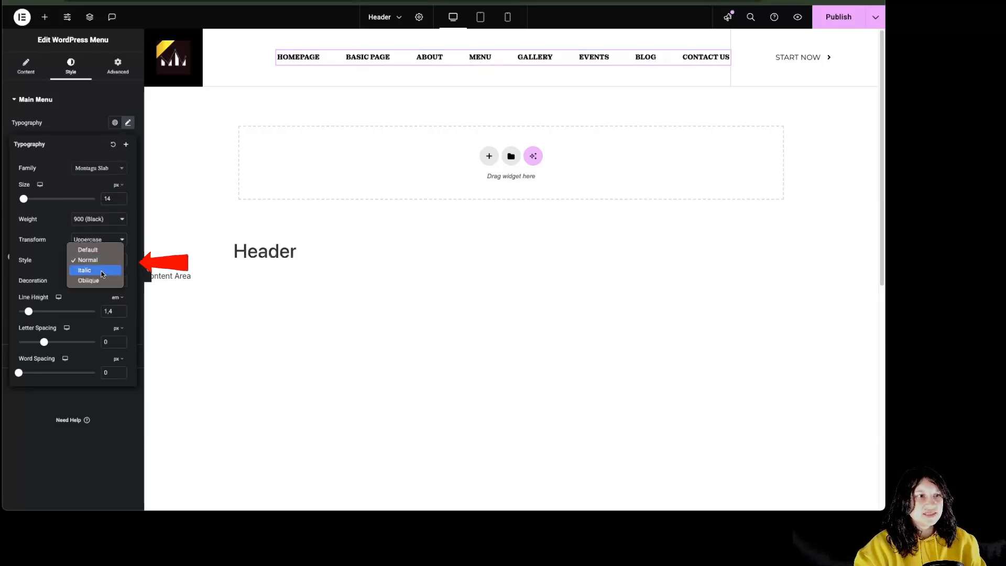
{"action": "left_click", "coordinate": [101, 272]}
{"action": "left_click", "coordinate": [100, 279]}
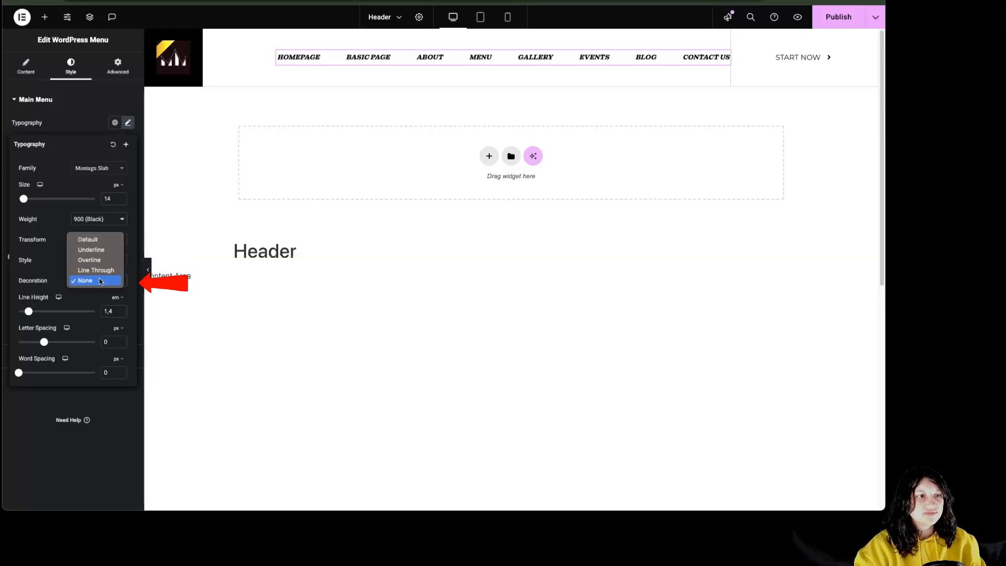
{"action": "left_click", "coordinate": [100, 260]}
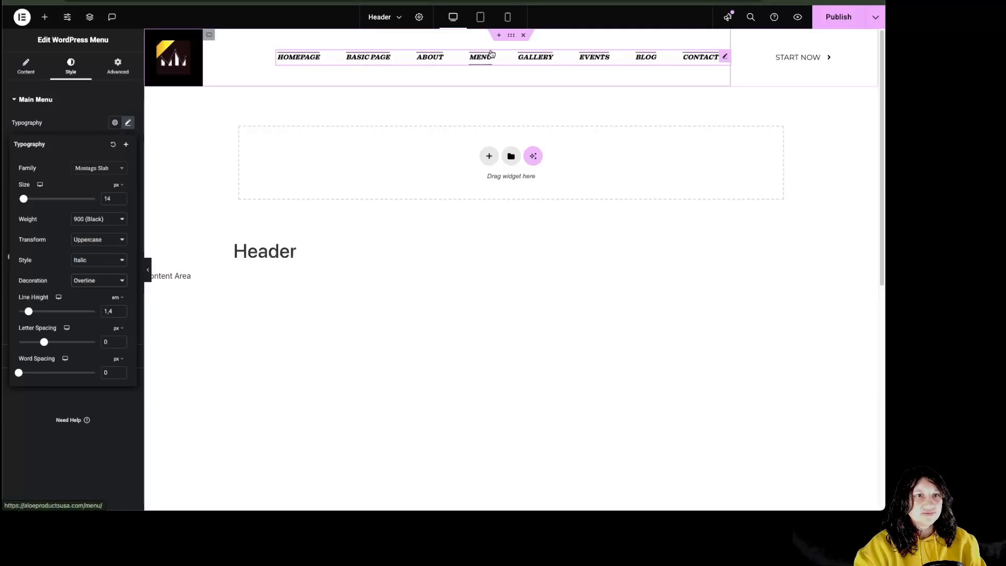
{"action": "left_click_drag", "start_coordinate": [29, 311], "coordinate": [50, 341]}
{"action": "mouse_move", "coordinate": [19, 372]}
{"action": "left_mouse_down"}
{"action": "mouse_move", "coordinate": [40, 372]}
{"action": "mouse_move", "coordinate": [32, 375]}
{"action": "left_mouse_up"}
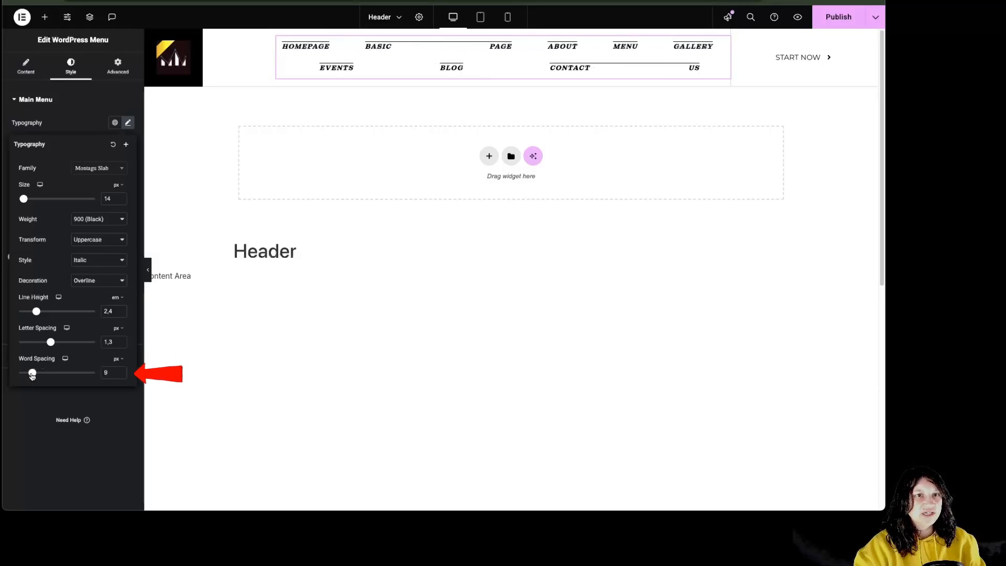
Apply the Small Titles / Testimonials global font and review the Hover, Active and Normal states
{"action": "left_click", "coordinate": [92, 130]}
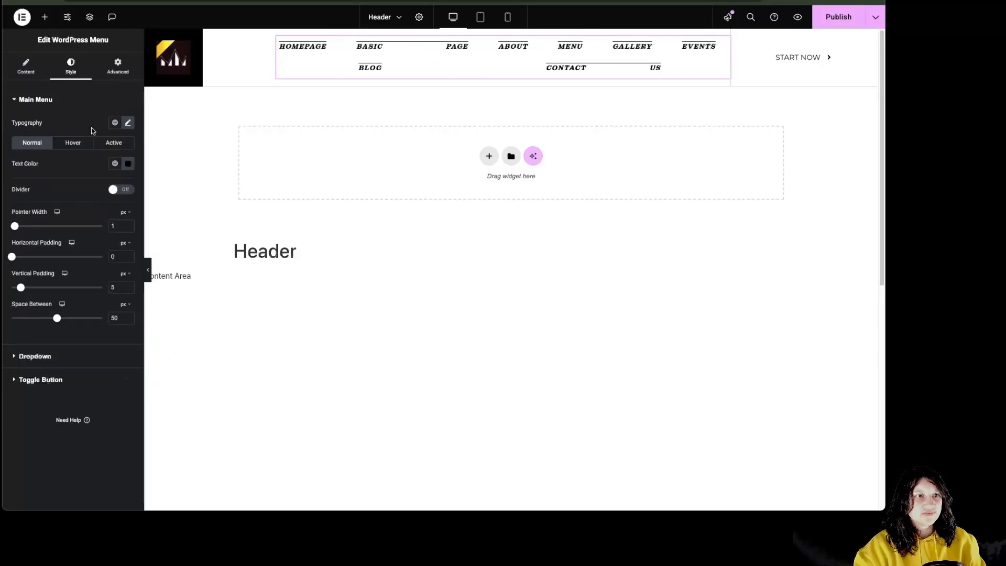
{"action": "left_click", "coordinate": [116, 124]}
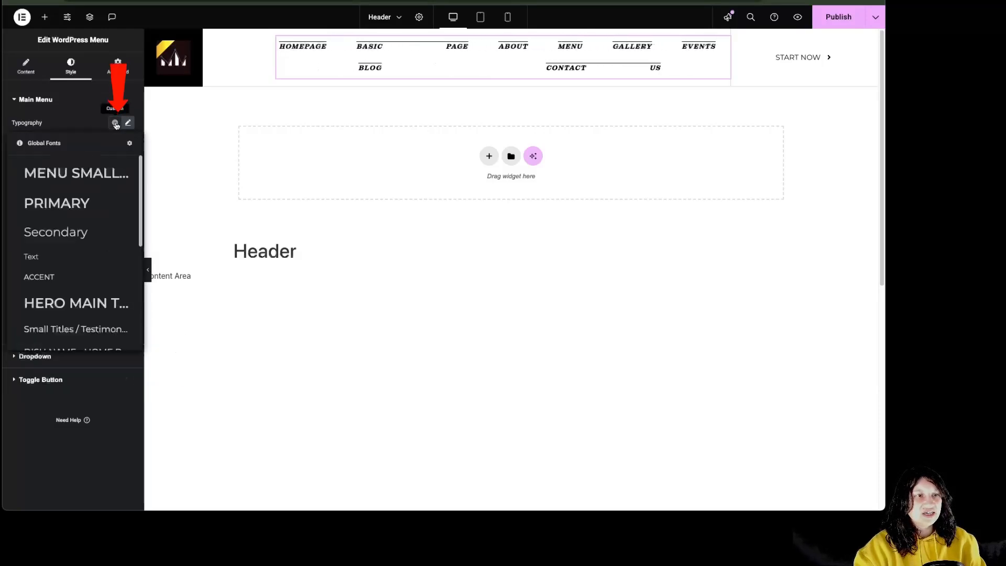
{"action": "left_click", "coordinate": [71, 334]}
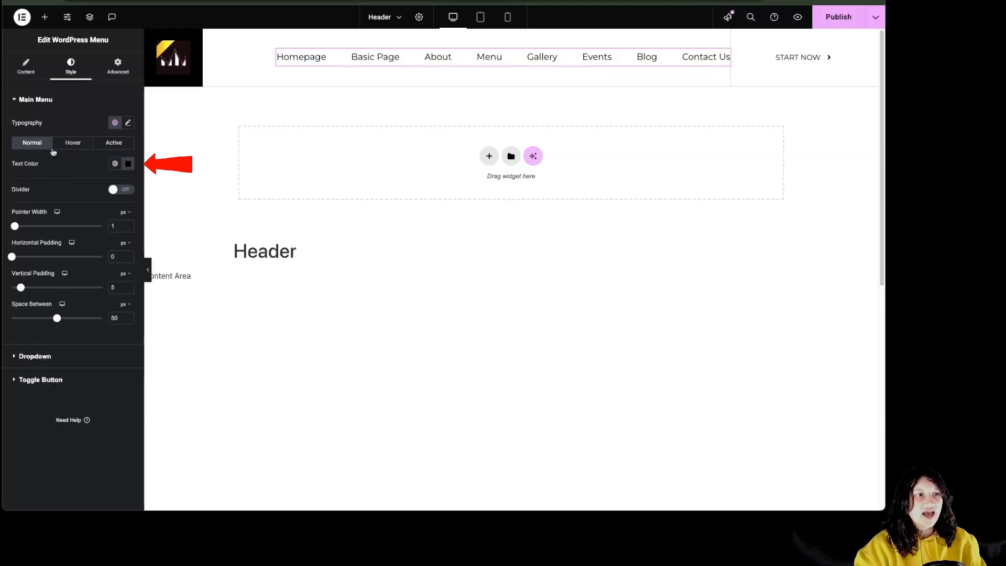
{"action": "left_click", "coordinate": [74, 147]}
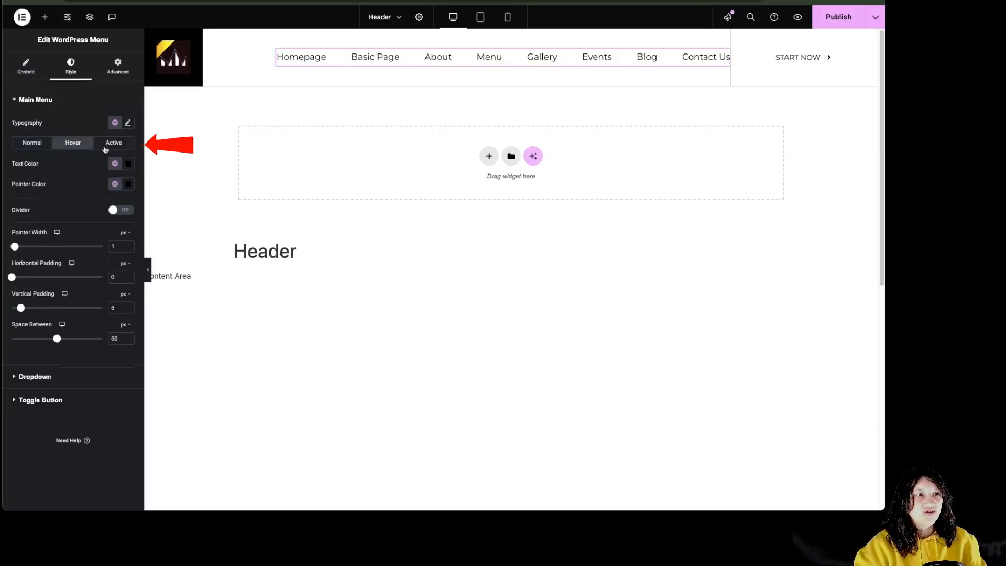
{"action": "left_click", "coordinate": [103, 148]}
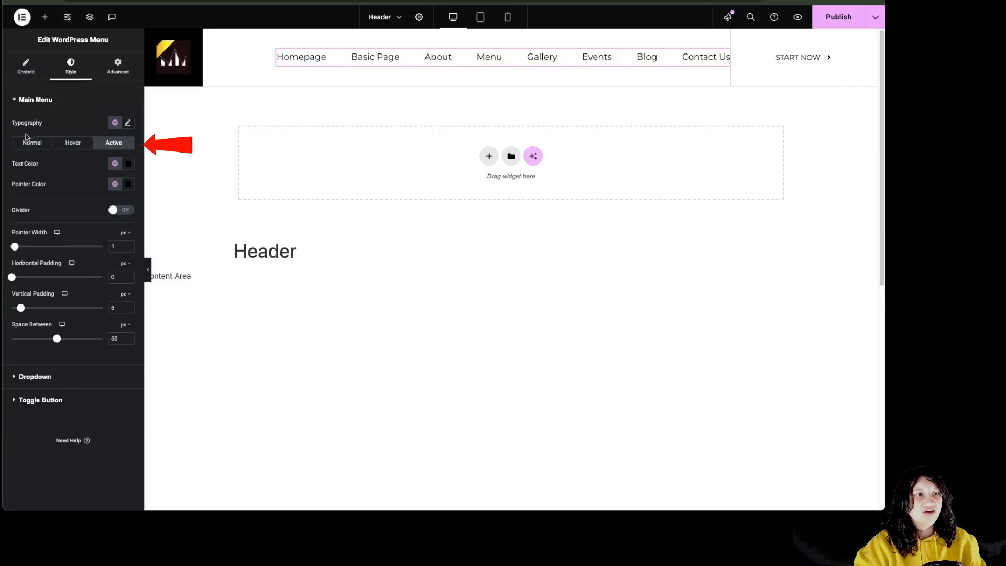
{"action": "left_click", "coordinate": [30, 147]}
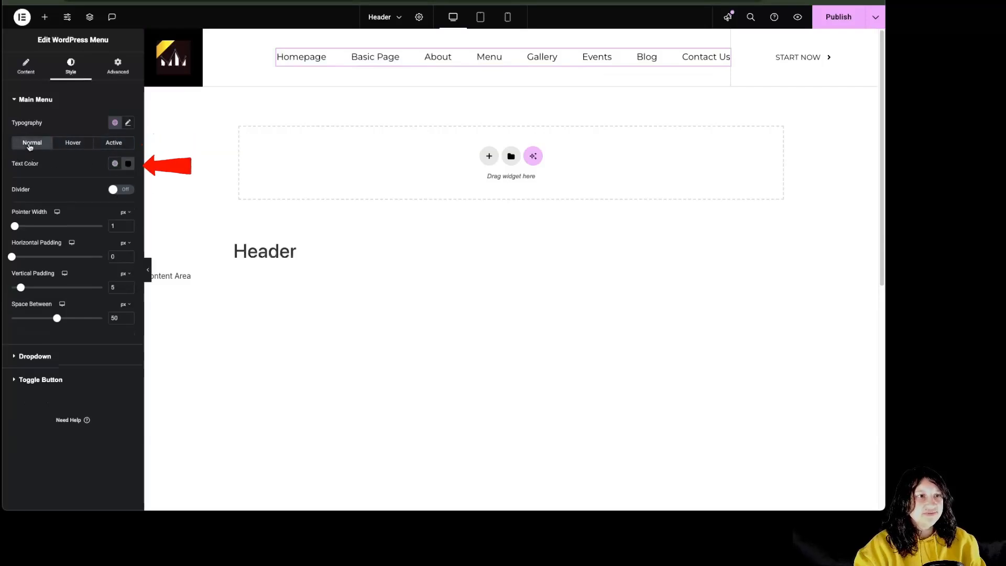
Give the normal-state menu text a custom dark blue colour
{"action": "left_click", "coordinate": [115, 164]}
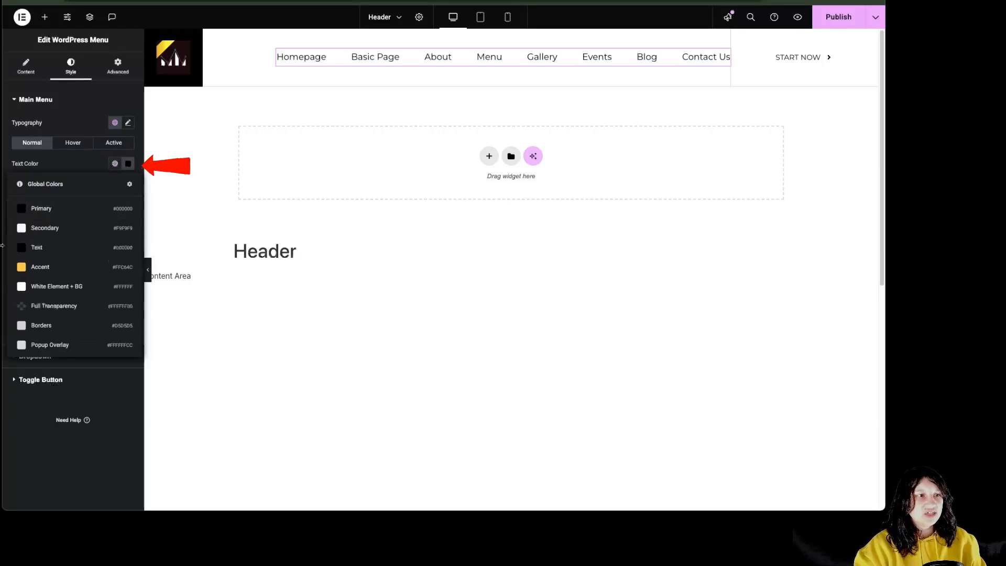
{"action": "left_click", "coordinate": [128, 164]}
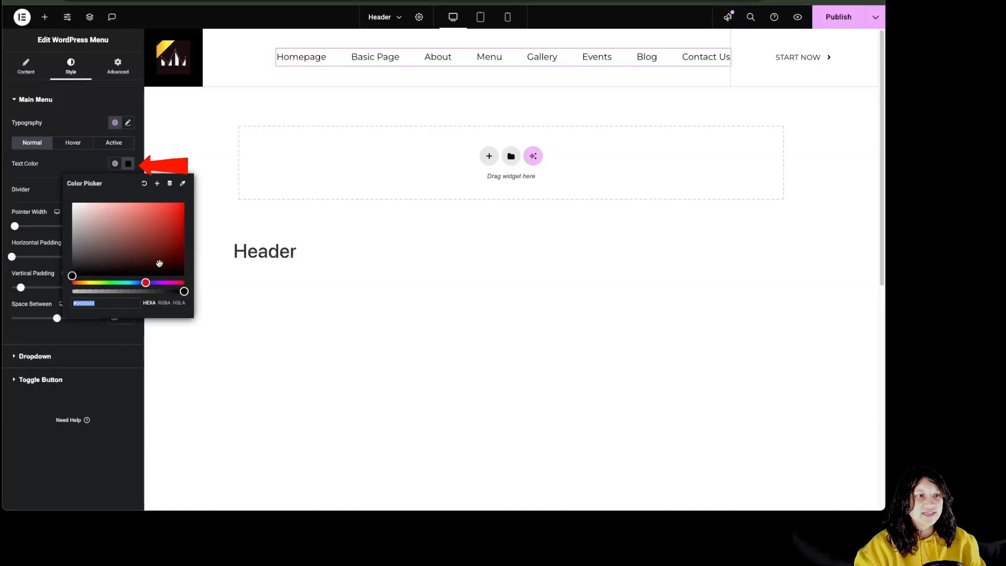
{"action": "left_click", "coordinate": [145, 282]}
{"action": "left_click_drag", "start_coordinate": [169, 258], "coordinate": [191, 260]}
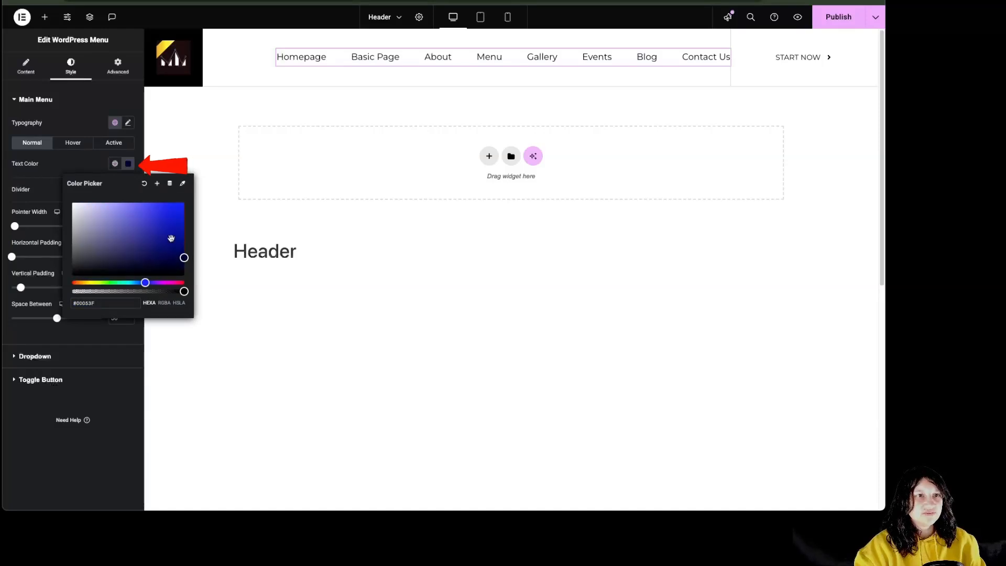
{"action": "left_click", "coordinate": [86, 163]}
Set the hover text and hover pointer colours to the global Accent yellow
{"action": "left_click", "coordinate": [88, 140]}
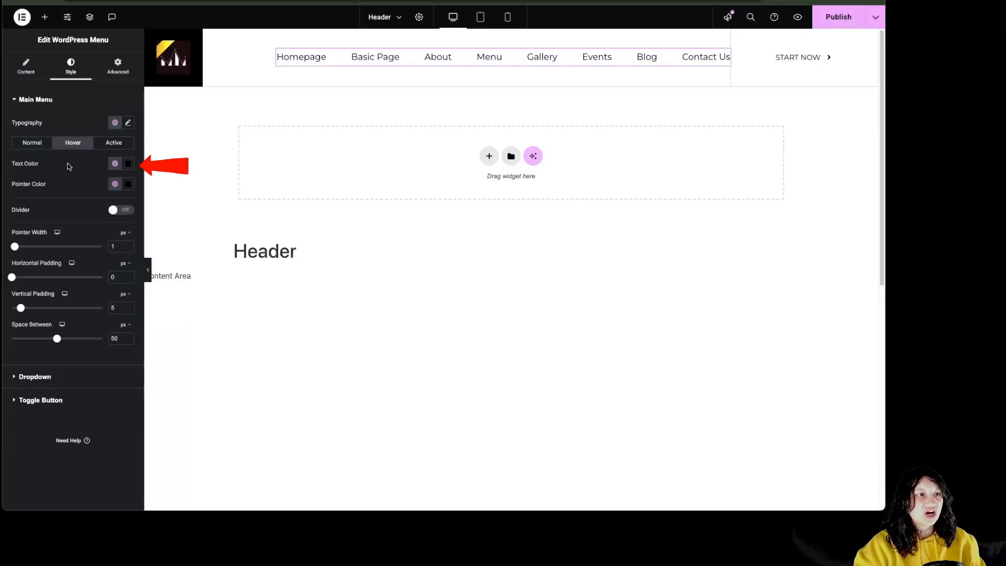
{"action": "left_click", "coordinate": [115, 164]}
{"action": "left_click", "coordinate": [41, 263]}
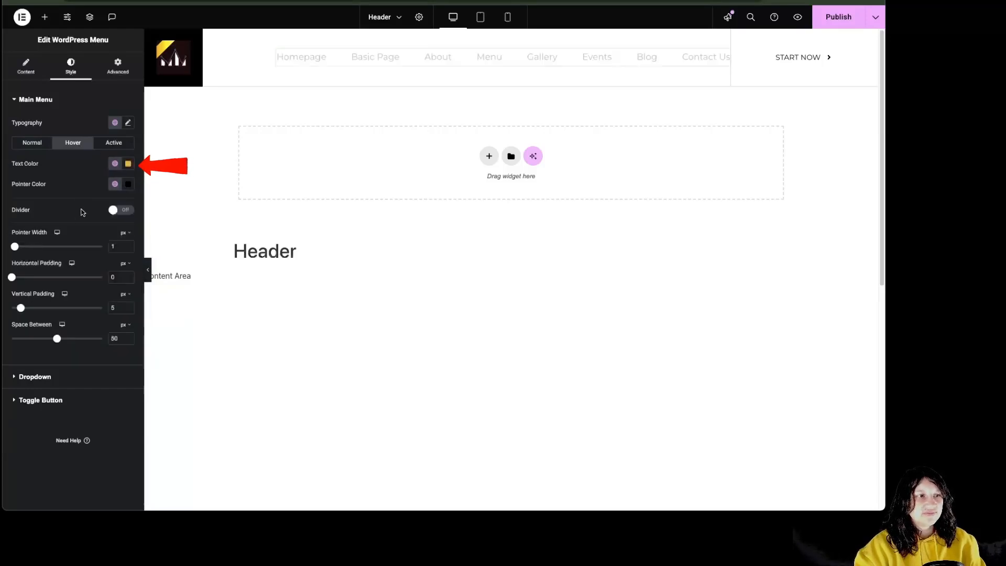
{"action": "left_click", "coordinate": [115, 184]}
{"action": "left_click", "coordinate": [40, 287]}
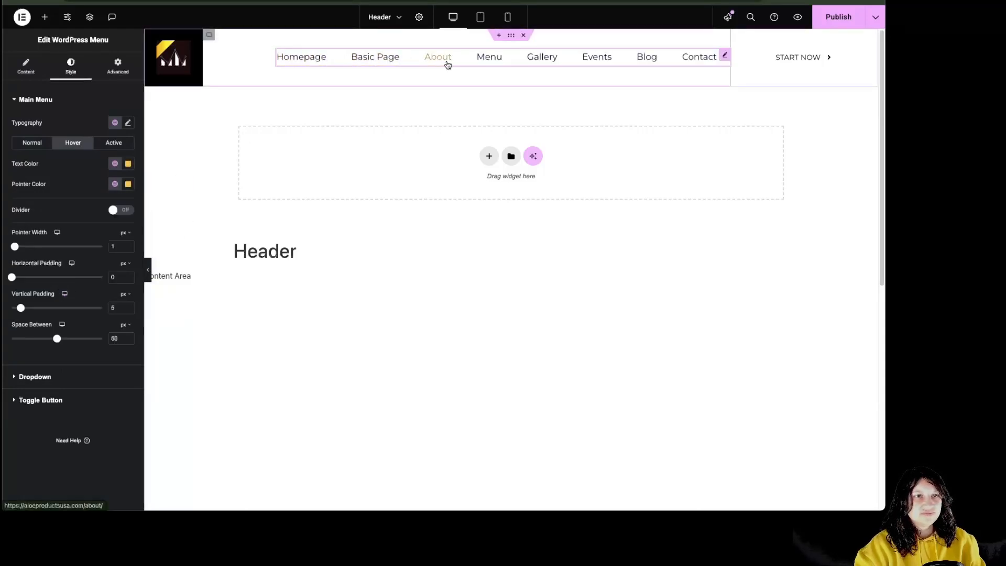
Set the active text and active pointer colours to the global Accent yellow
{"action": "left_click", "coordinate": [123, 147]}
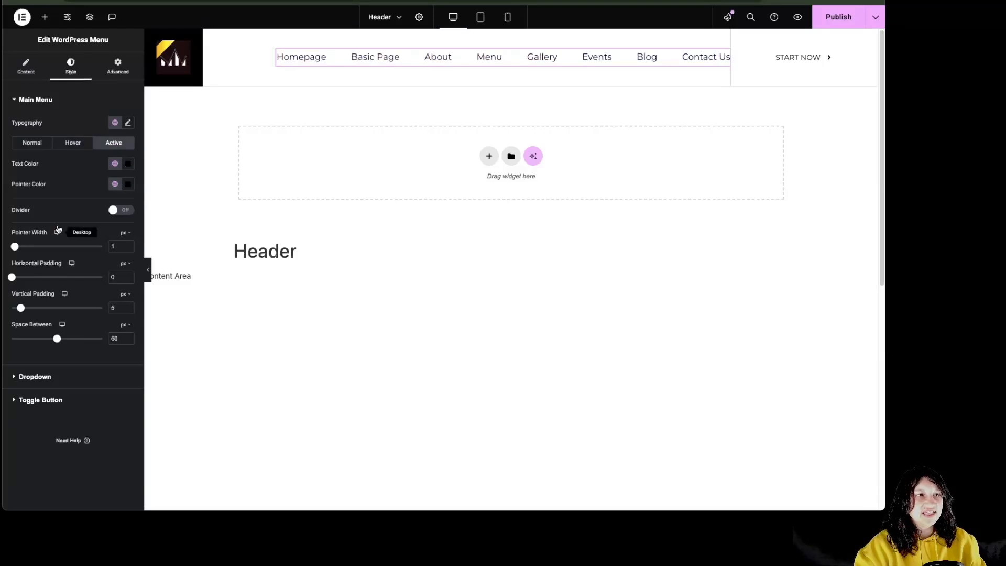
{"action": "left_click", "coordinate": [115, 163]}
{"action": "left_click", "coordinate": [43, 266]}
{"action": "left_click", "coordinate": [115, 184]}
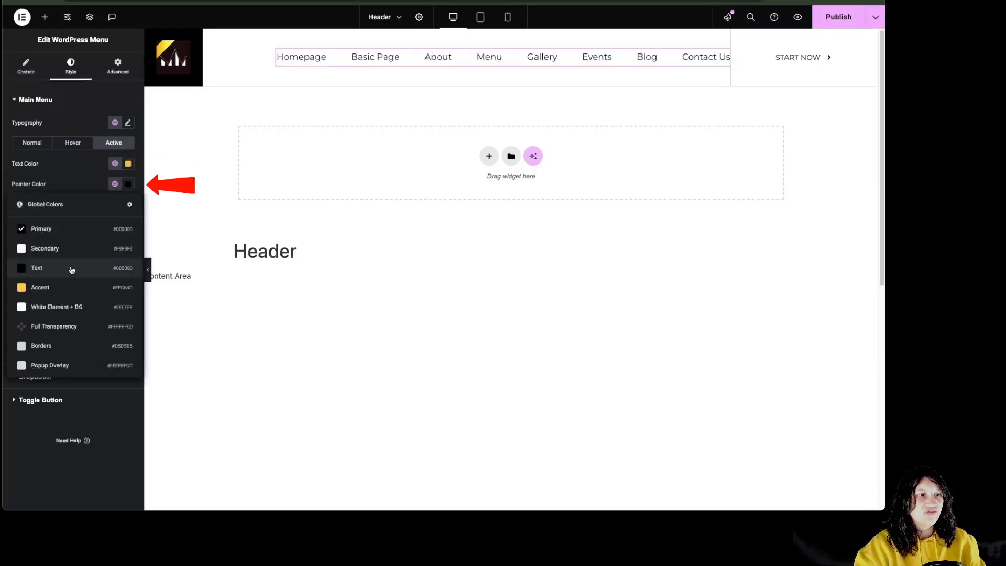
{"action": "left_click", "coordinate": [60, 287]}
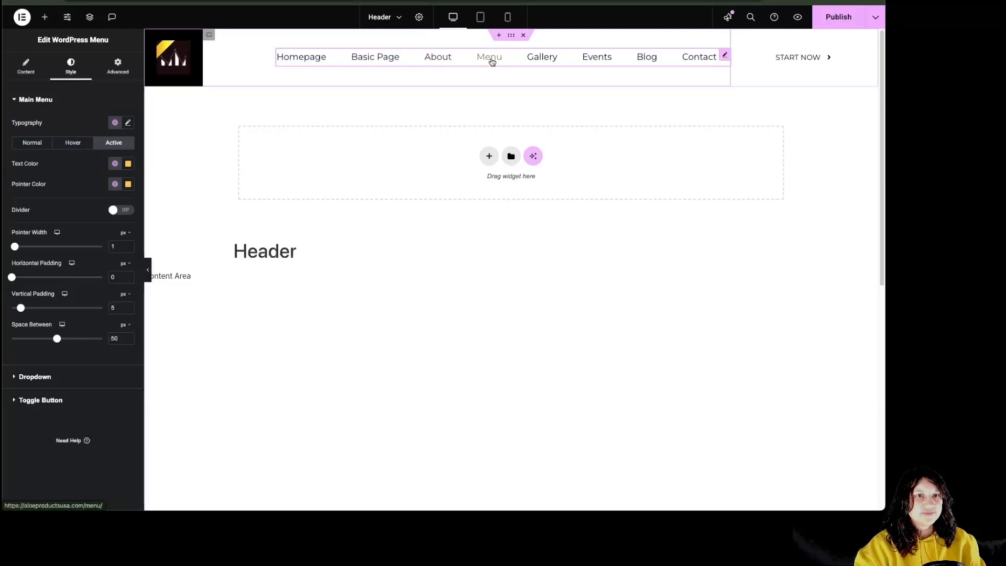
Add solid Accent-yellow dividers 4 px wide, 21 px tall, and widen the pointer to 11 px
{"action": "left_click", "coordinate": [125, 215]}
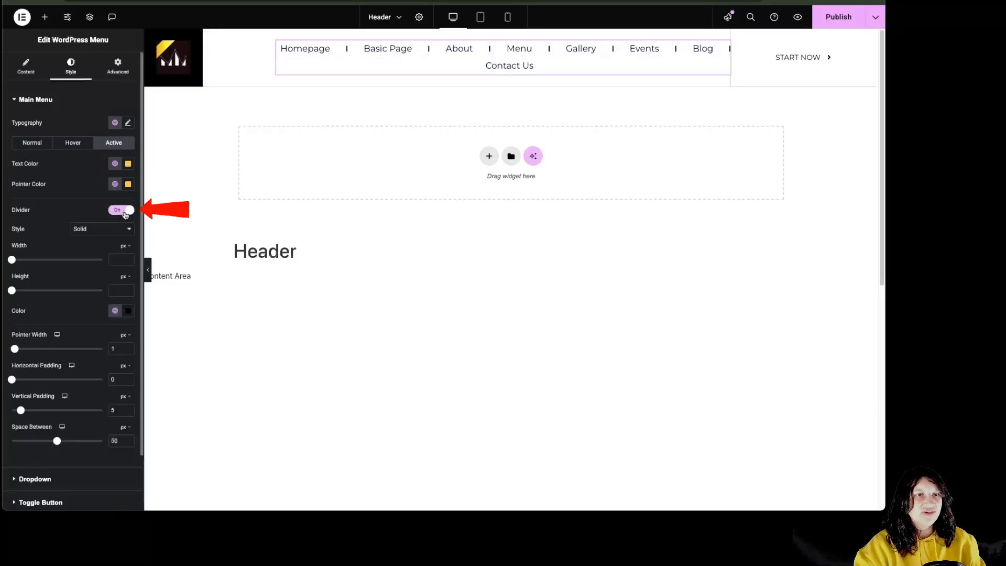
{"action": "left_click", "coordinate": [98, 229]}
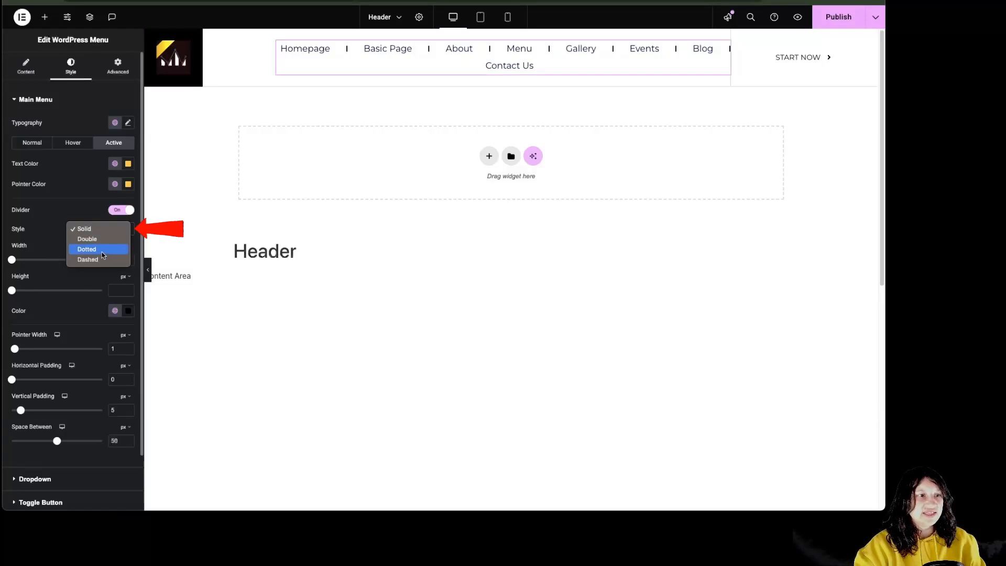
{"action": "left_click", "coordinate": [52, 255]}
{"action": "left_click_drag", "start_coordinate": [12, 259], "coordinate": [25, 260]}
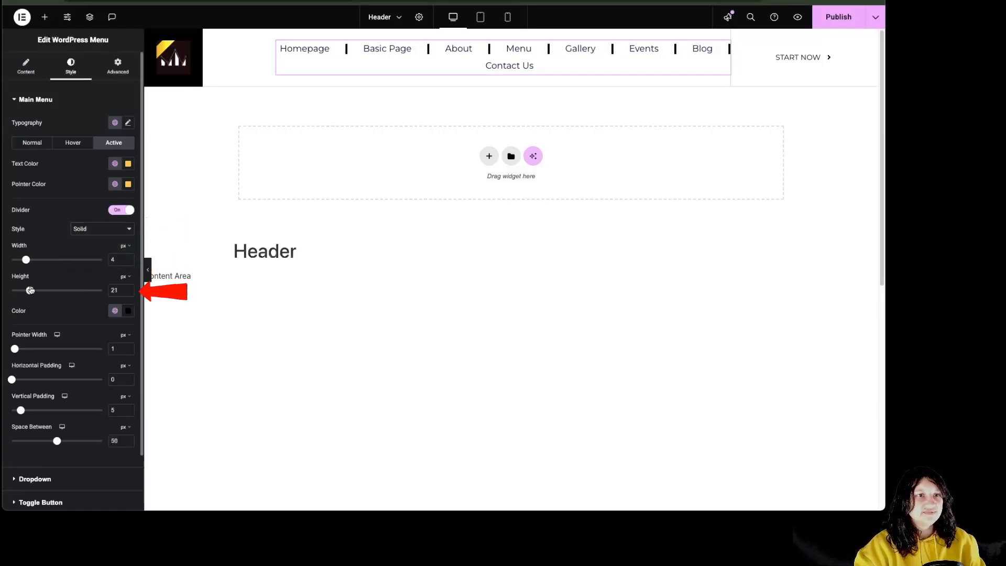
{"action": "left_click", "coordinate": [114, 311]}
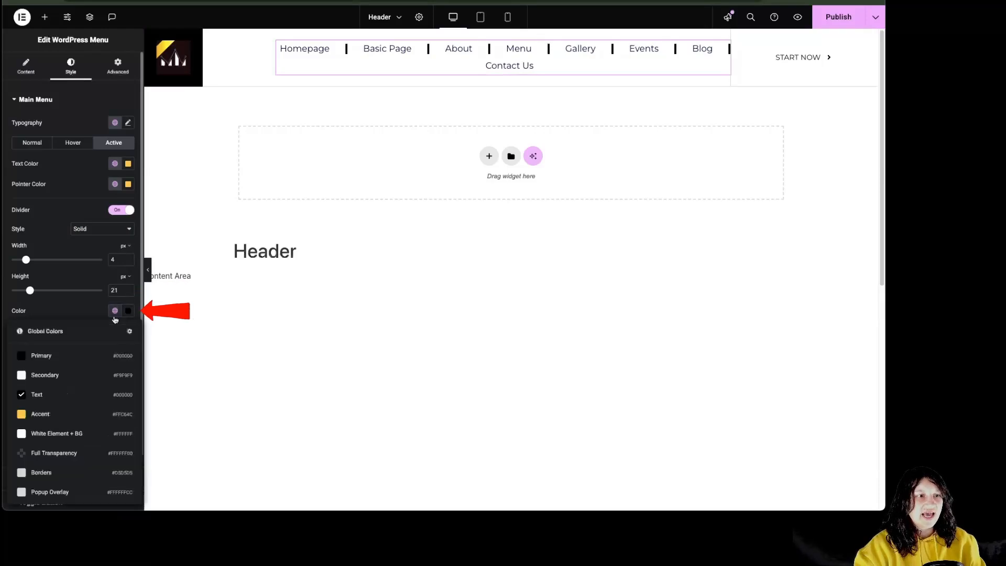
{"action": "left_click", "coordinate": [65, 413]}
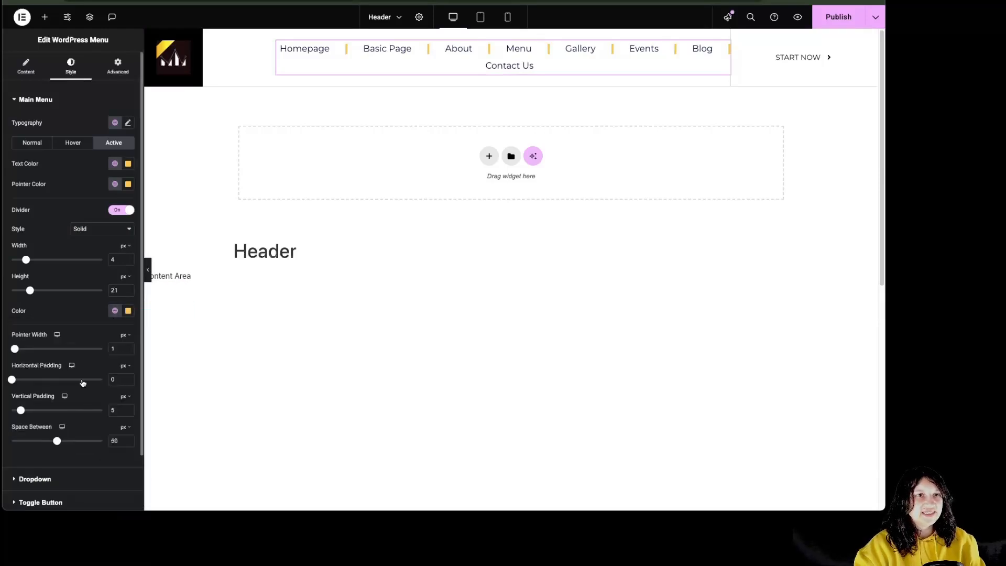
{"action": "left_click_drag", "start_coordinate": [15, 348], "coordinate": [45, 349]}
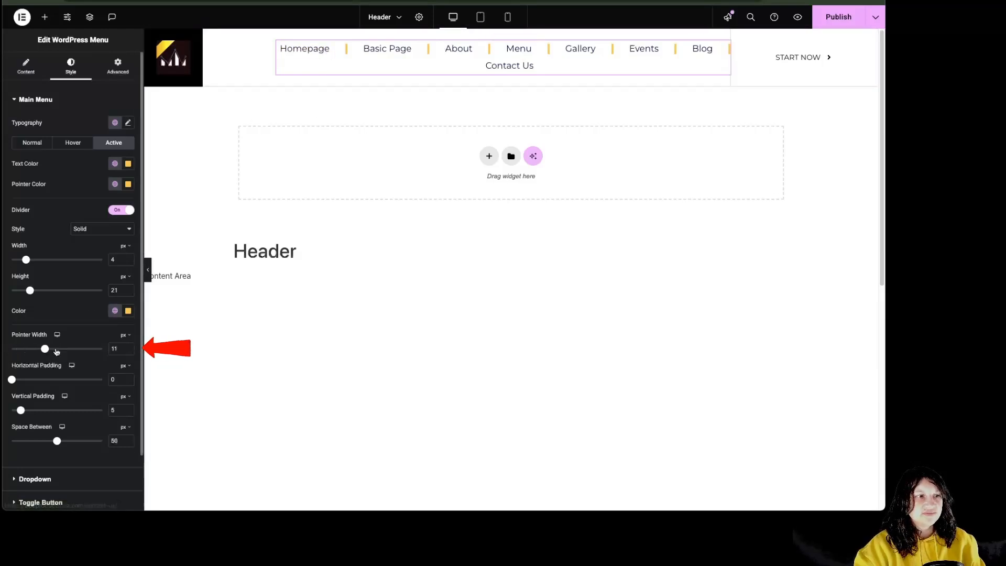
Set pointer width 4 px, horizontal padding 16, vertical padding 13 and item spacing 66
{"action": "left_click_drag", "start_coordinate": [44, 349], "coordinate": [24, 348]}
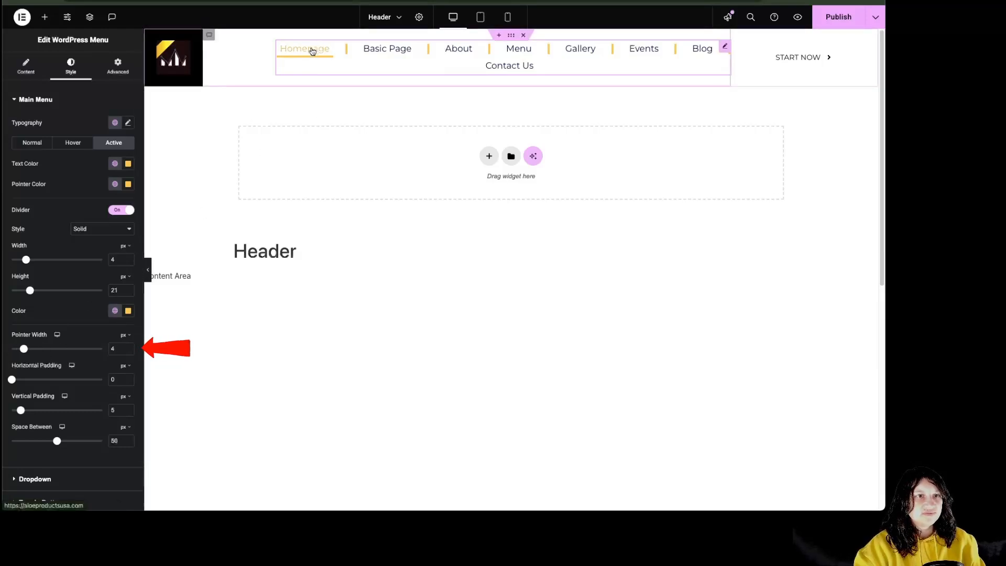
{"action": "left_click_drag", "start_coordinate": [12, 381], "coordinate": [41, 380]}
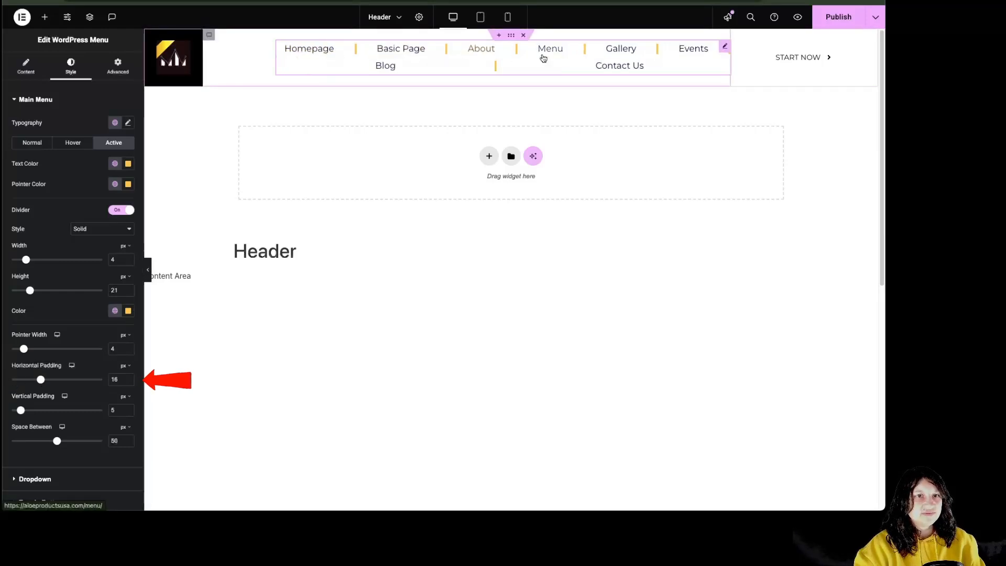
{"action": "left_click_drag", "start_coordinate": [21, 411], "coordinate": [35, 410]}
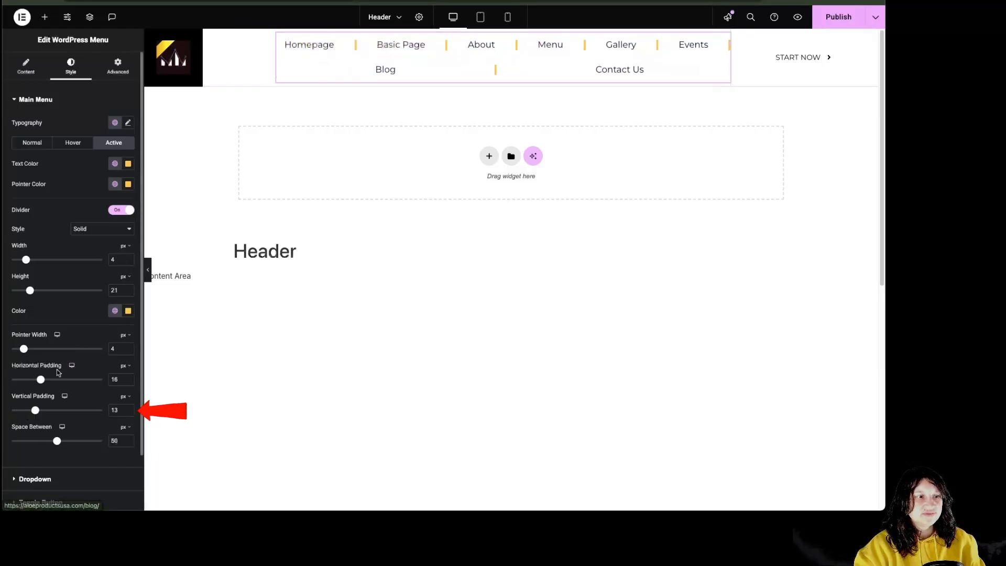
{"action": "left_click_drag", "start_coordinate": [70, 444], "coordinate": [72, 443]}
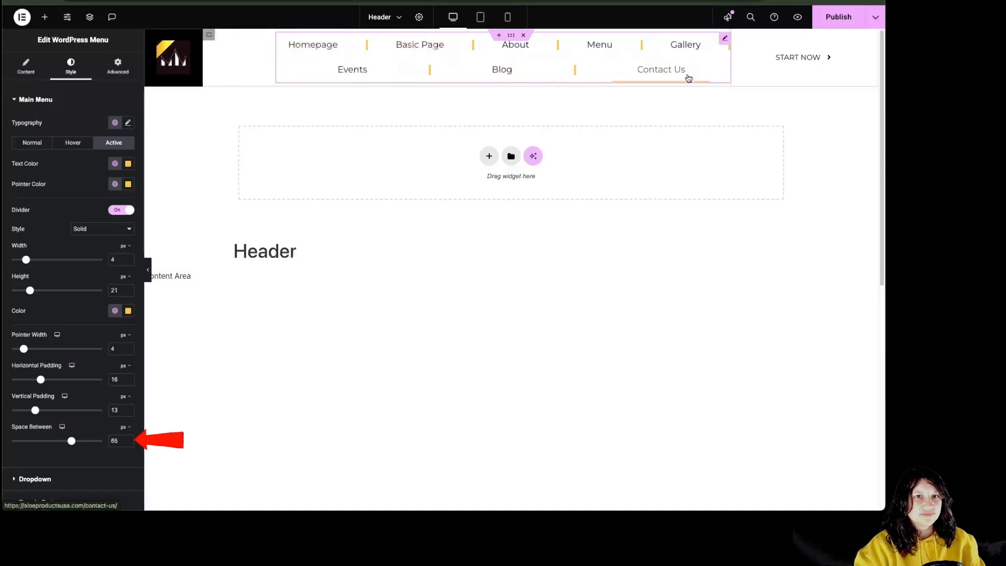
{"action": "left_click", "coordinate": [67, 487]}
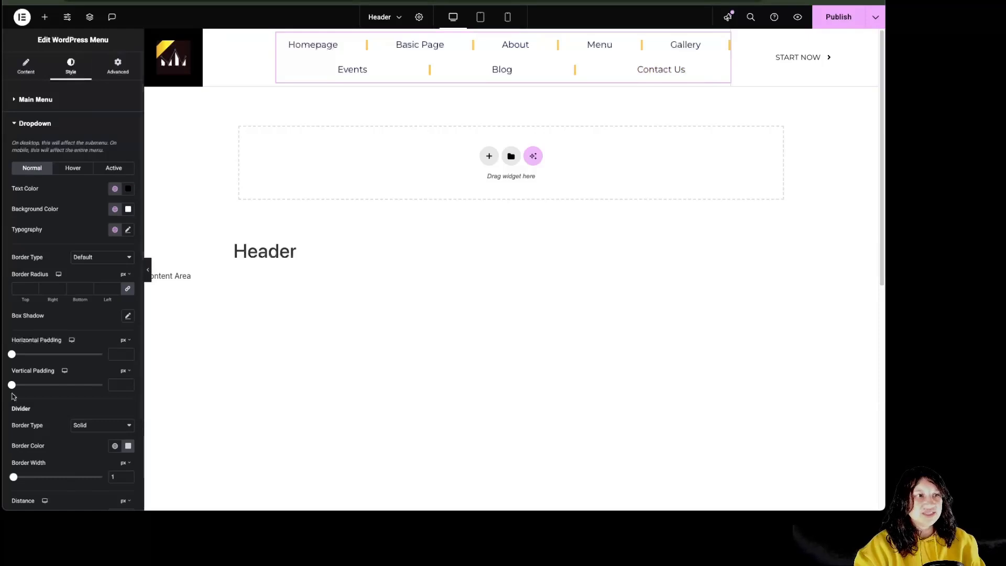
In Mobile Portrait preview, set the dropdown's normal text colour to dark red #360202
{"action": "left_click", "coordinate": [508, 19]}
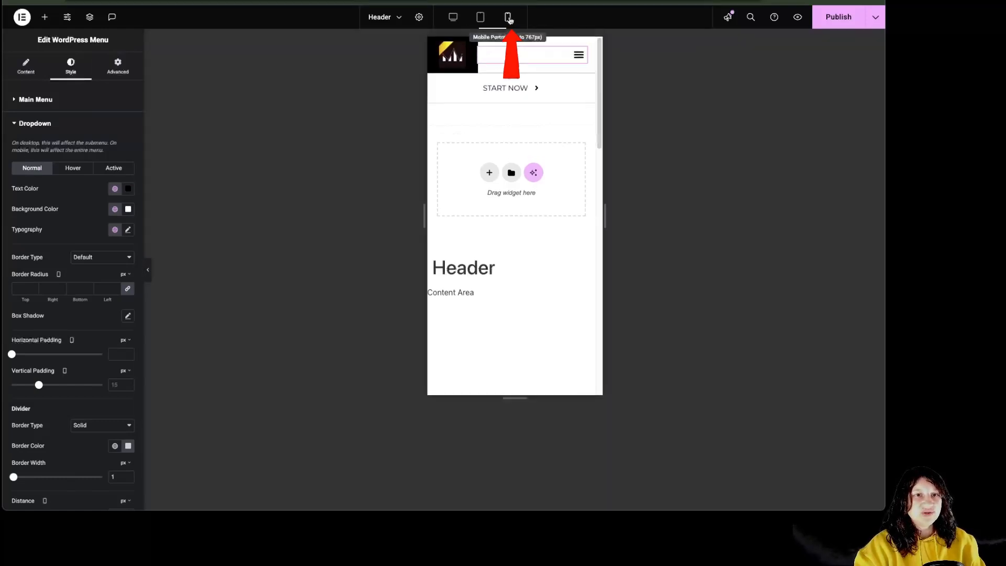
{"action": "left_click", "coordinate": [575, 62]}
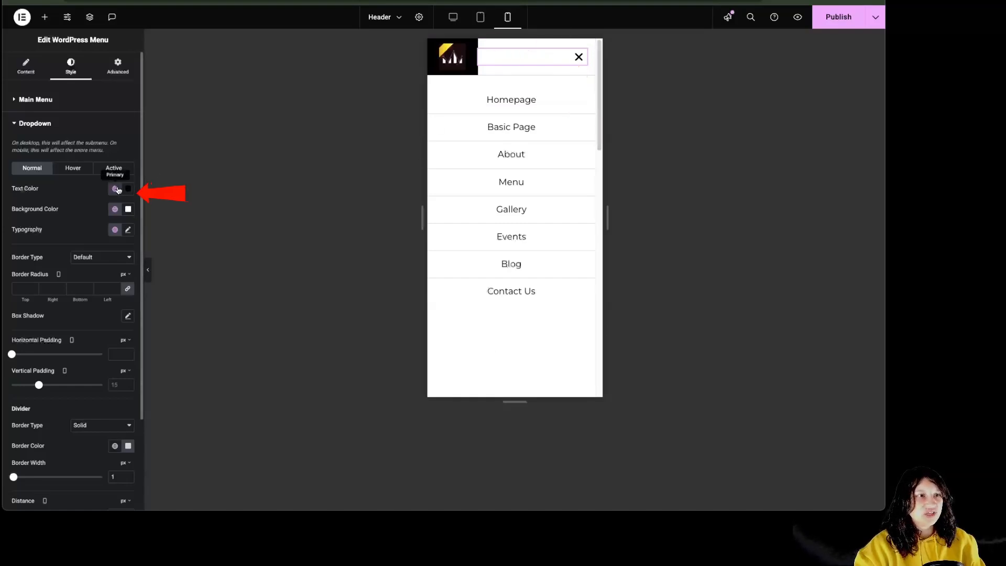
{"action": "left_click", "coordinate": [72, 169]}
{"action": "left_click", "coordinate": [108, 170]}
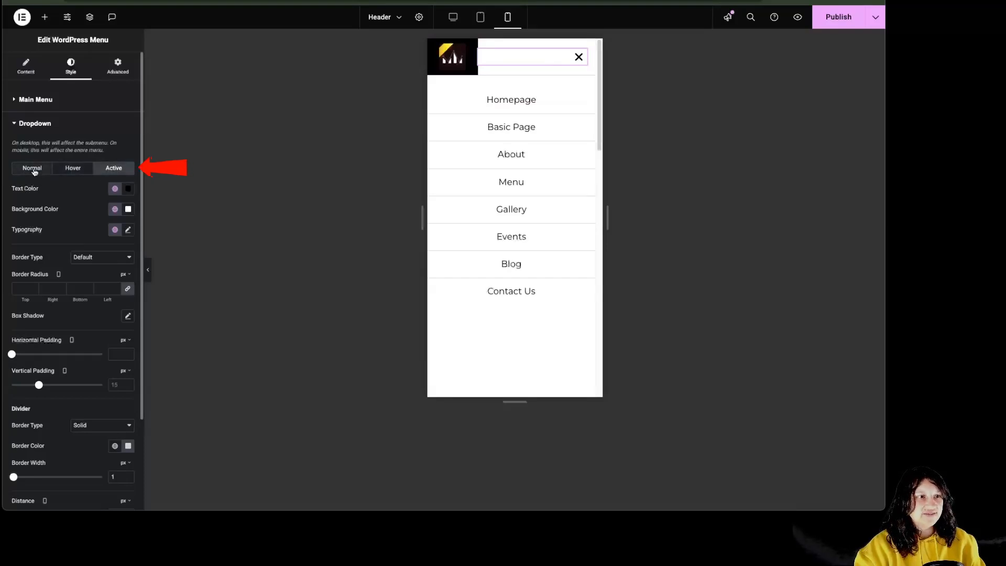
{"action": "left_click", "coordinate": [33, 170]}
{"action": "left_click", "coordinate": [129, 193]}
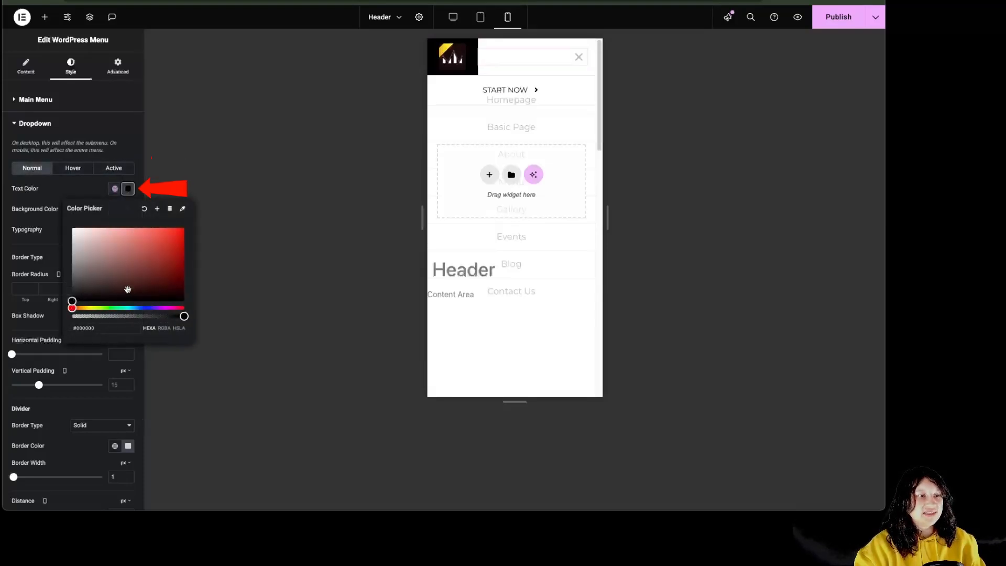
{"action": "left_click_drag", "start_coordinate": [131, 287], "coordinate": [180, 285]}
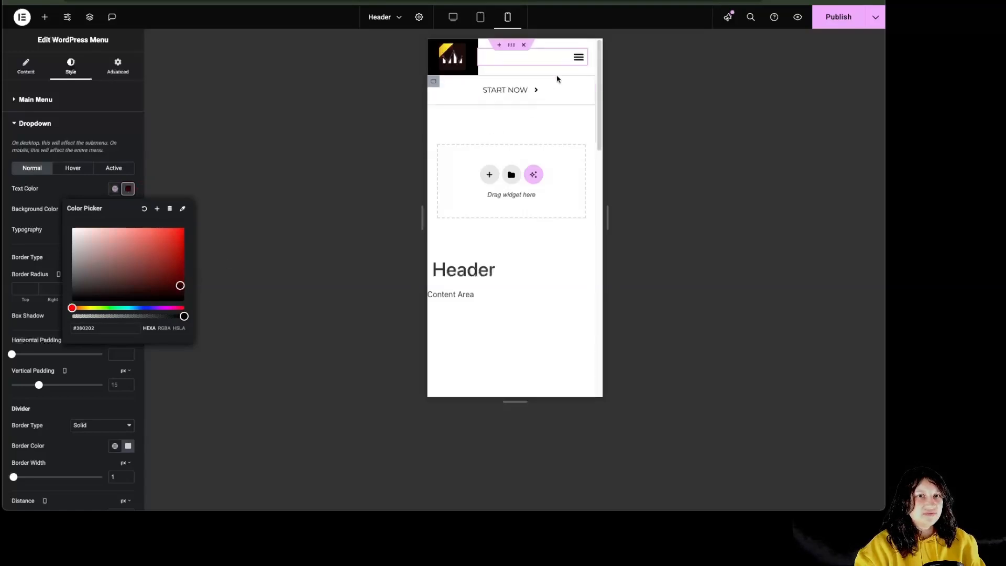
Give dropdown items a pinkish hover text colour and the black global Text hover background
{"action": "left_click", "coordinate": [574, 65]}
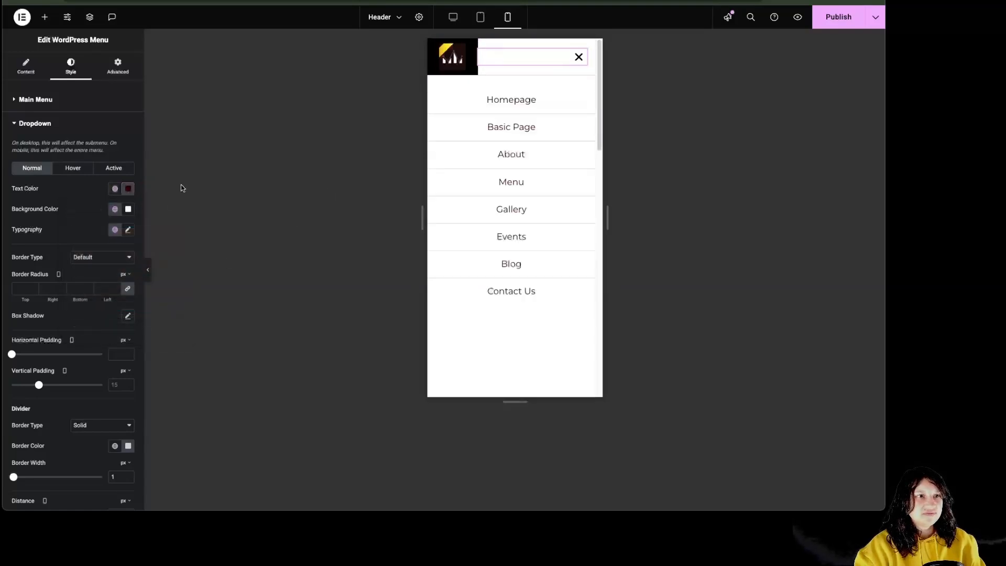
{"action": "left_click", "coordinate": [73, 168]}
{"action": "left_click", "coordinate": [128, 189]}
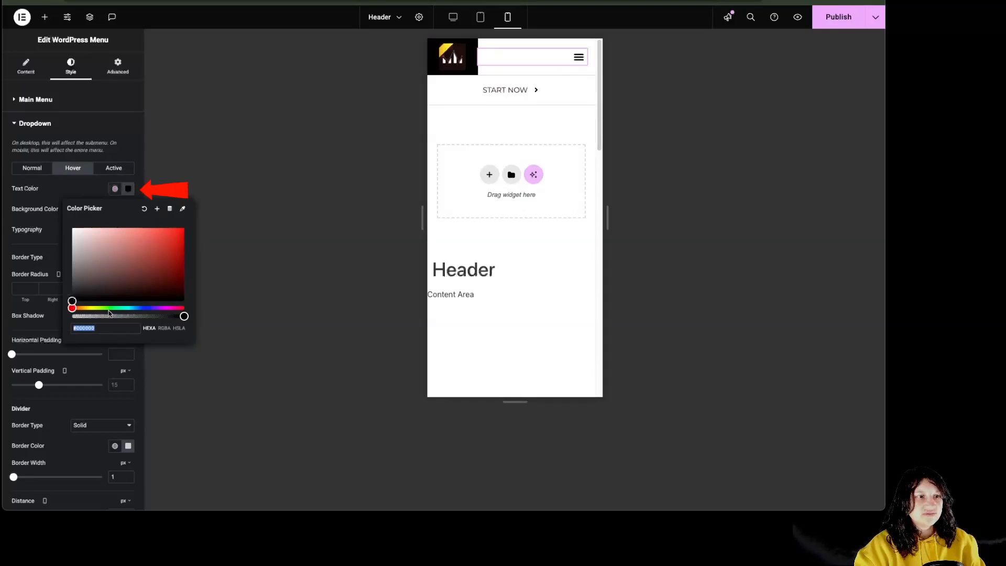
{"action": "left_click", "coordinate": [137, 258]}
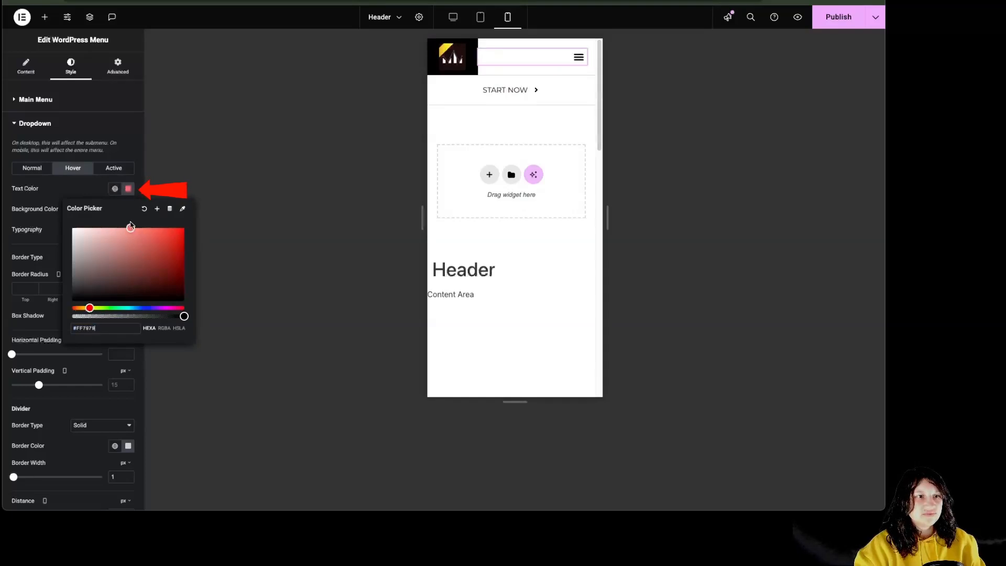
{"action": "left_click", "coordinate": [576, 62]}
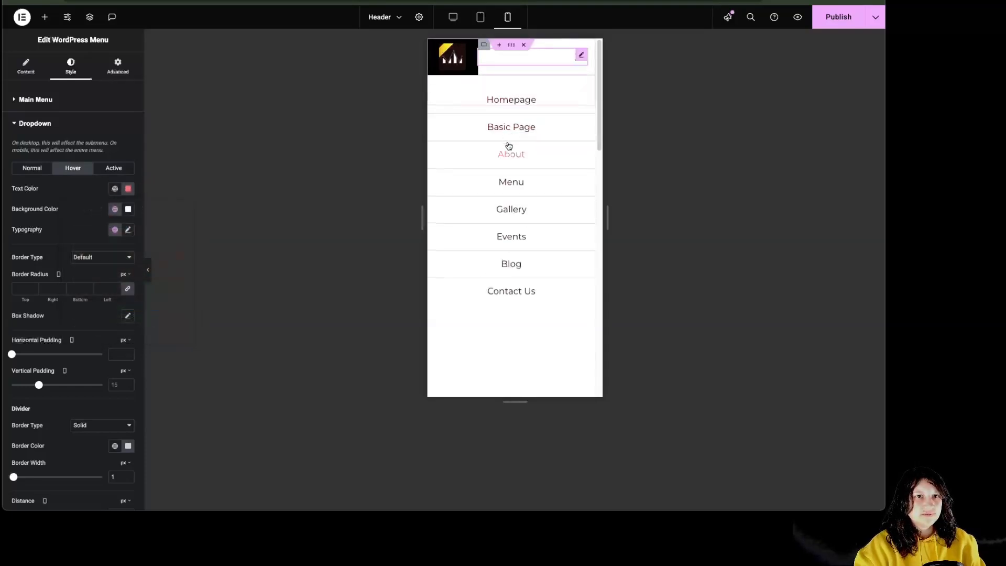
{"action": "left_click", "coordinate": [115, 211]}
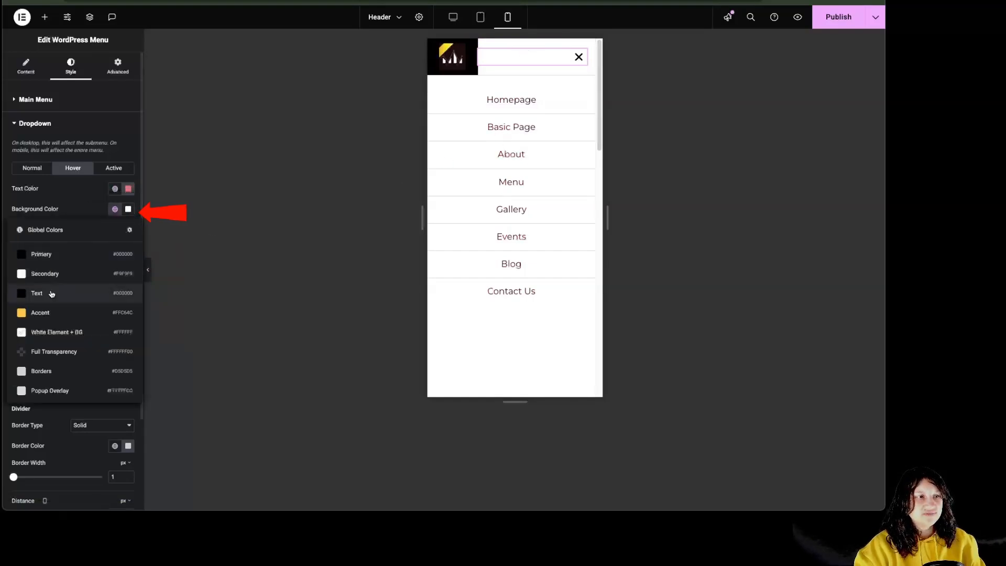
{"action": "left_click", "coordinate": [52, 292]}
Reopen the mobile dropdown and review the hover typography and dropdown border style options
{"action": "left_click", "coordinate": [576, 61]}
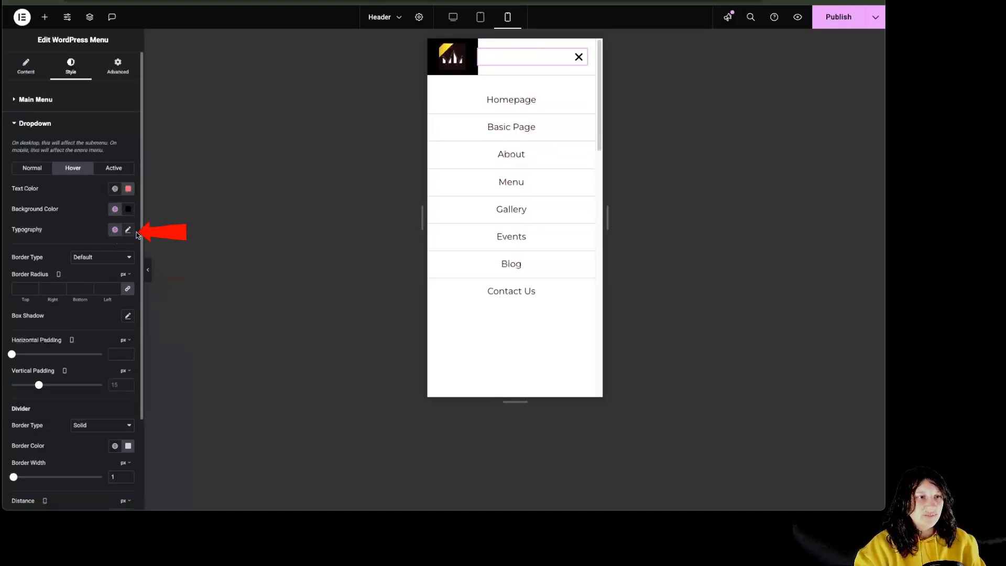
{"action": "left_click", "coordinate": [116, 232]}
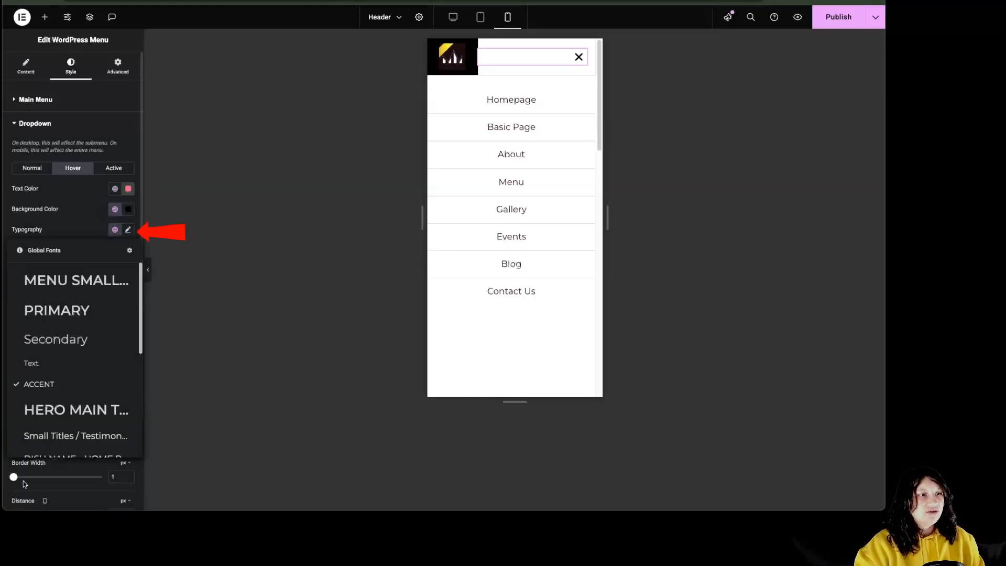
{"action": "left_click", "coordinate": [128, 229]}
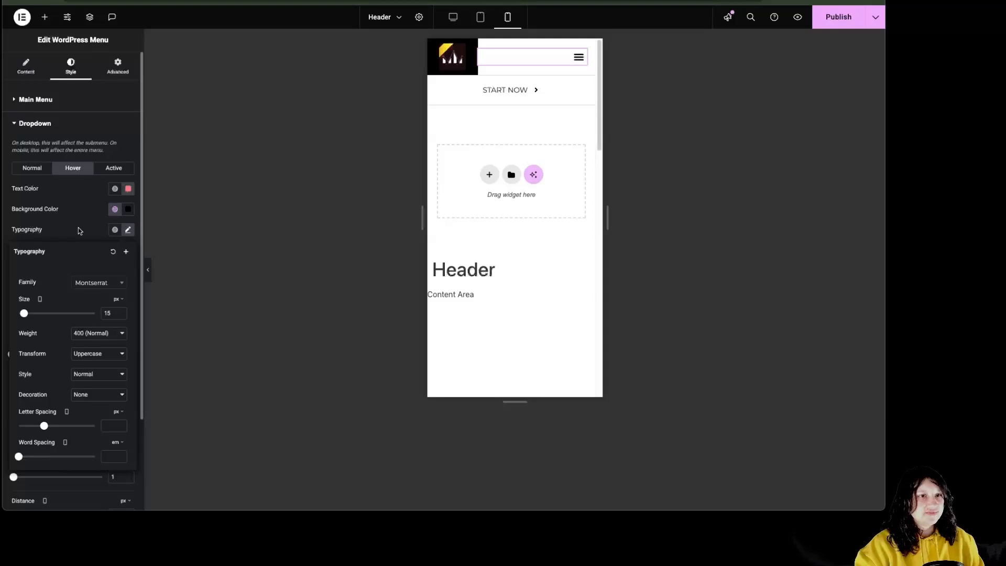
{"action": "left_click", "coordinate": [78, 228]}
{"action": "left_click", "coordinate": [104, 256]}
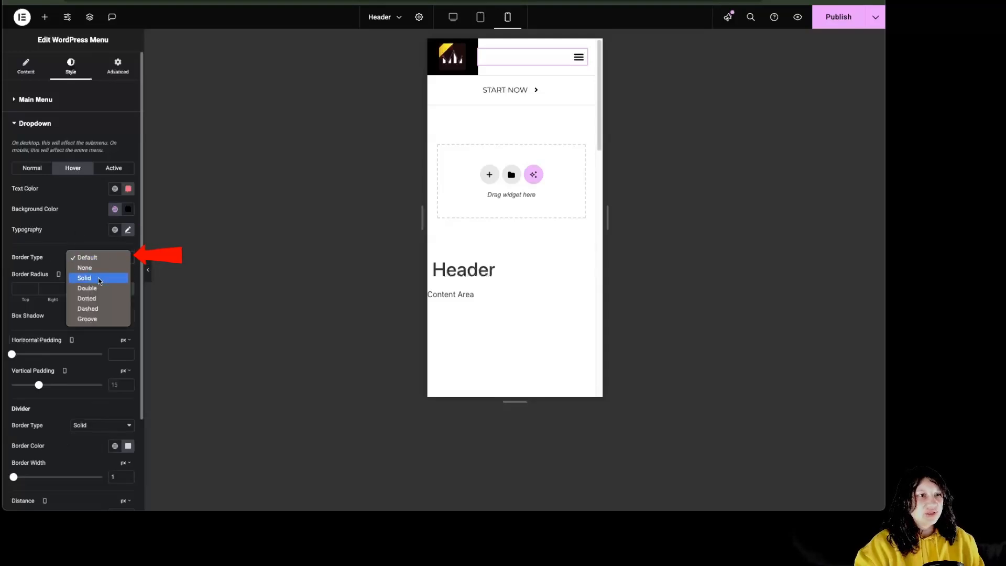
Try a solid 6 px yellow Accent dropdown border with radius 30, then set border to None
{"action": "left_click", "coordinate": [86, 279]}
{"action": "left_click", "coordinate": [572, 62]}
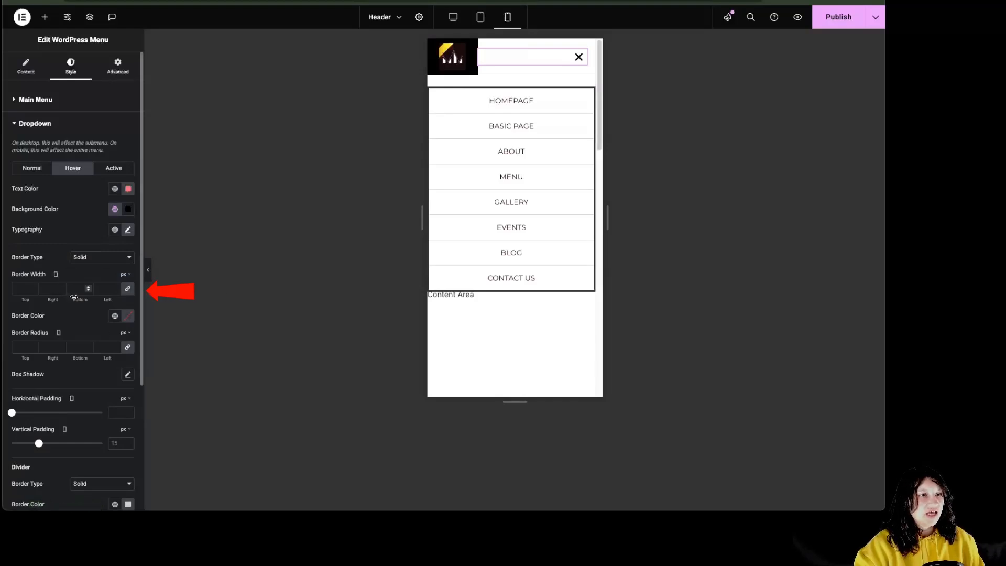
{"action": "left_click", "coordinate": [60, 286]}
{"action": "left_click", "coordinate": [60, 286]}
{"action": "left_click", "coordinate": [60, 287]}
{"action": "left_click", "coordinate": [60, 286]}
{"action": "left_click", "coordinate": [59, 287]}
{"action": "left_click", "coordinate": [60, 286]}
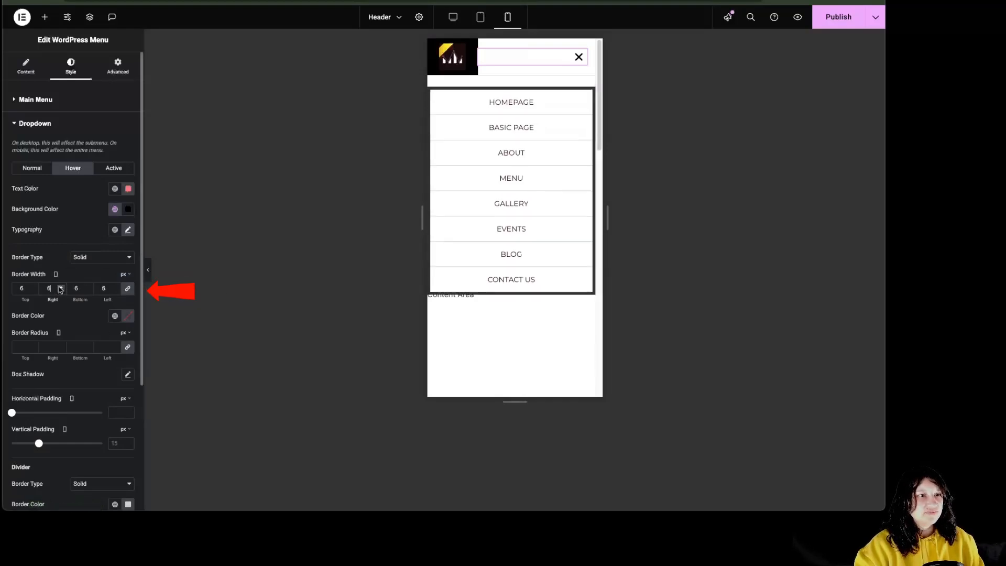
{"action": "left_click", "coordinate": [115, 316]}
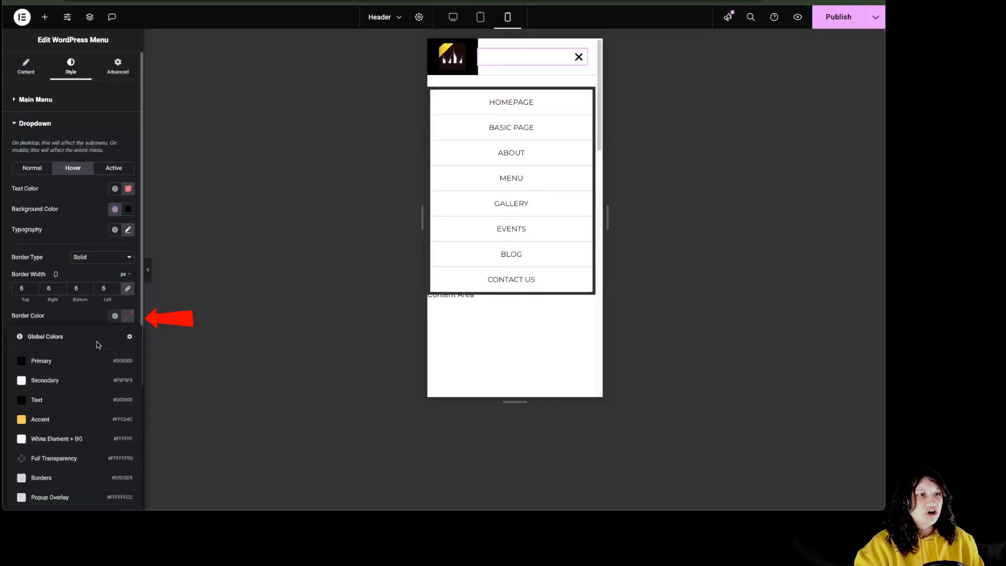
{"action": "left_click", "coordinate": [80, 418]}
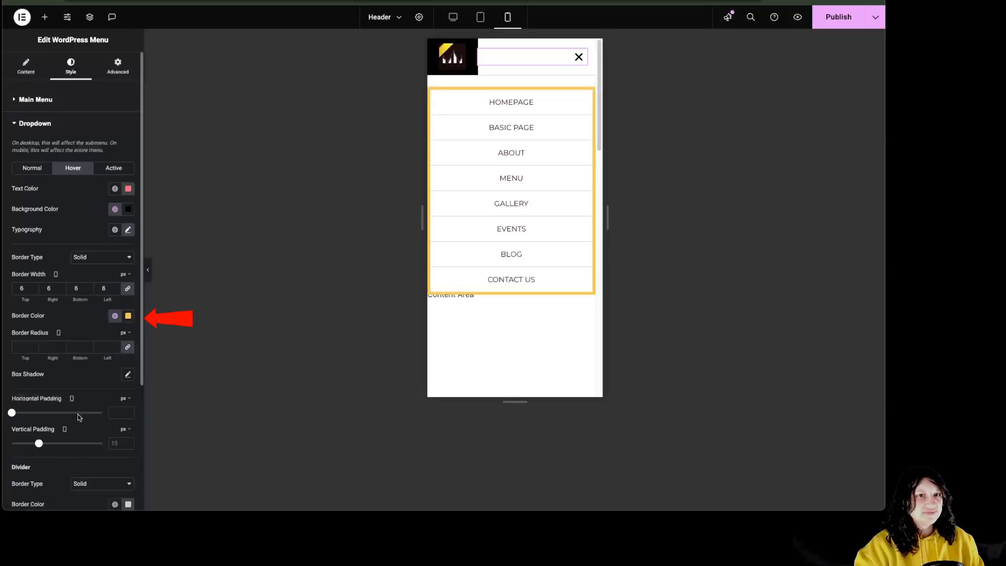
{"action": "left_click", "coordinate": [46, 347]}
{"action": "type", "text": "30"}
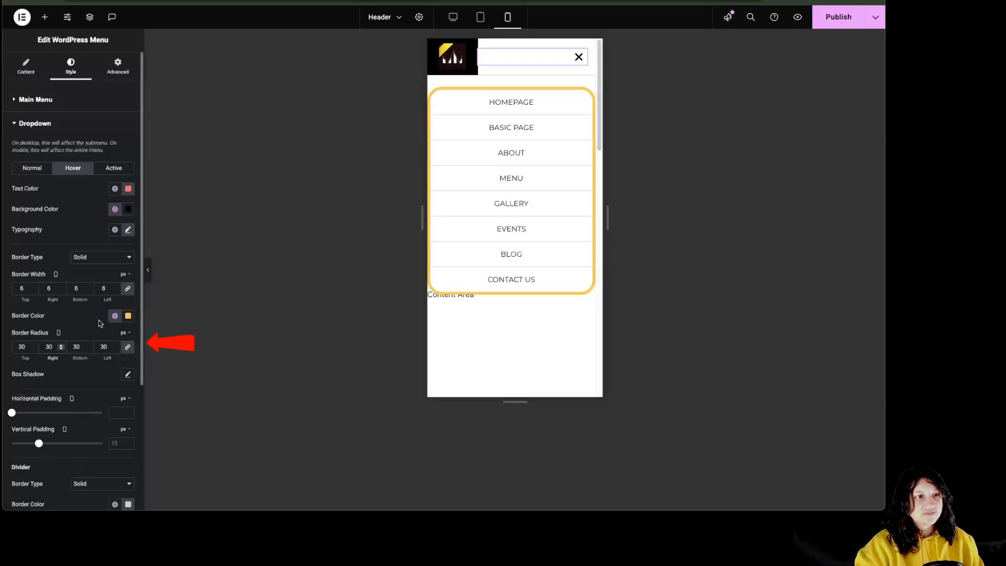
{"action": "left_click", "coordinate": [97, 256]}
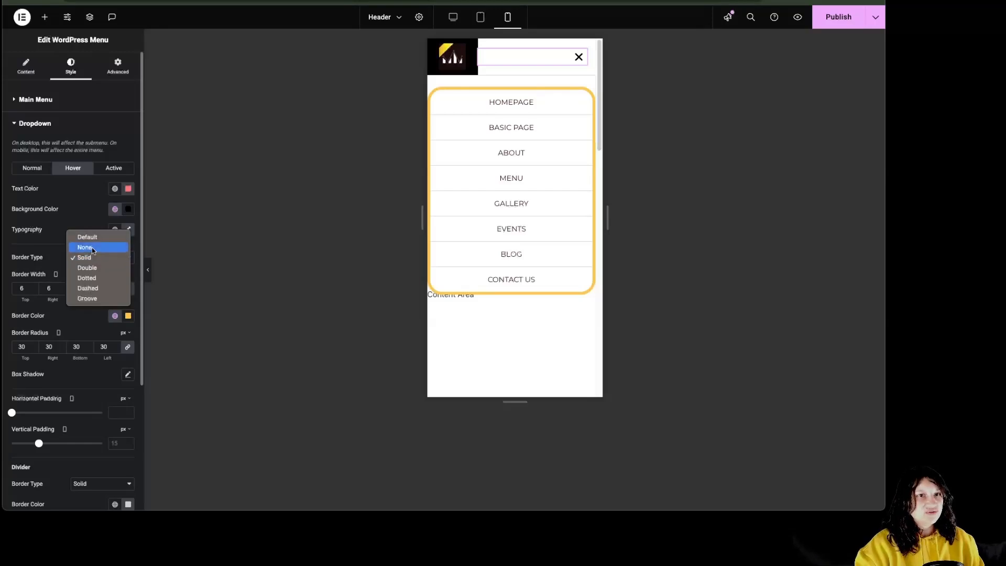
{"action": "left_click", "coordinate": [93, 247]}
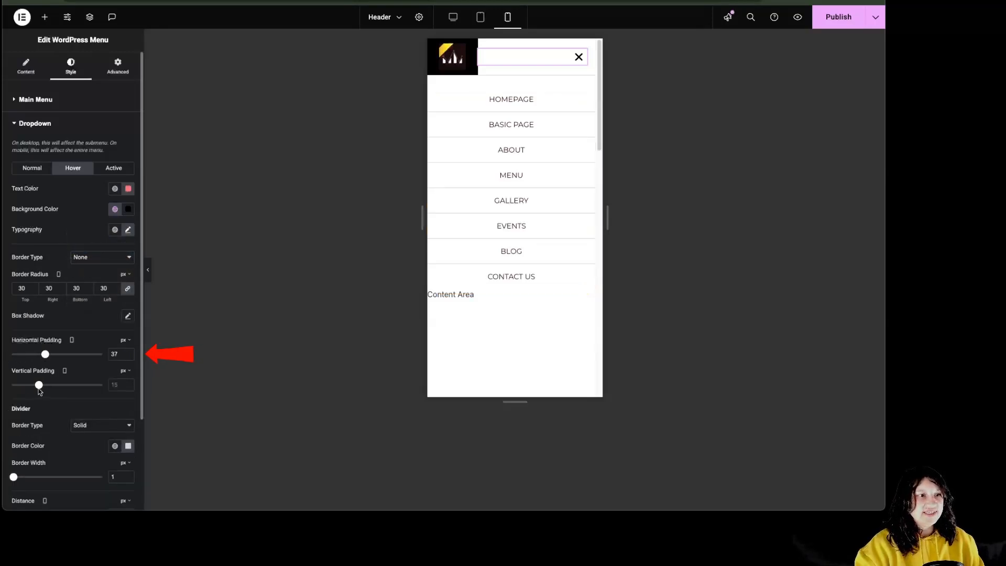
Set vertical padding to 27 and add double yellow Accent dividers 7 px wide, adjusting their distance
{"action": "left_click_drag", "start_coordinate": [39, 391], "coordinate": [62, 390]}
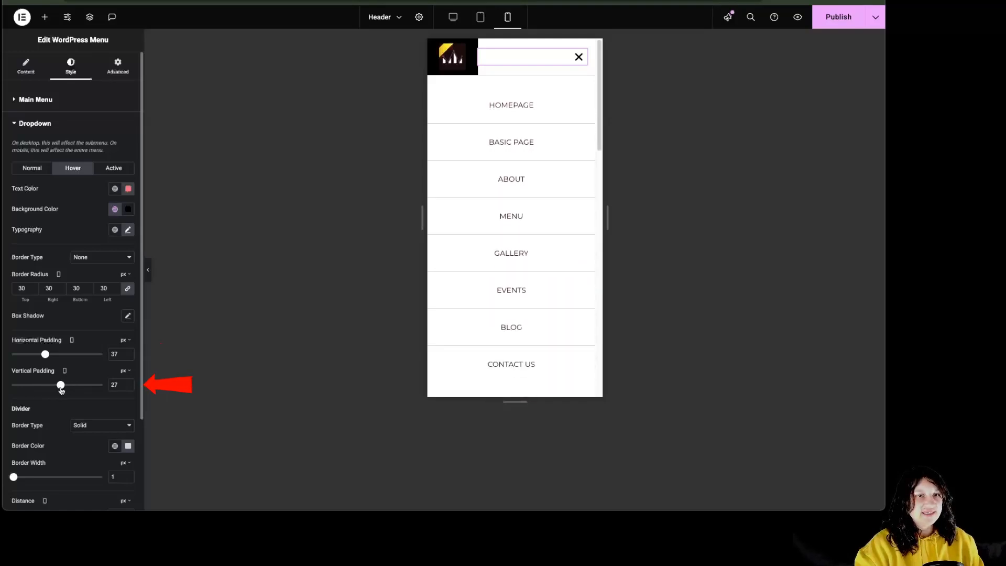
{"action": "left_click", "coordinate": [91, 430]}
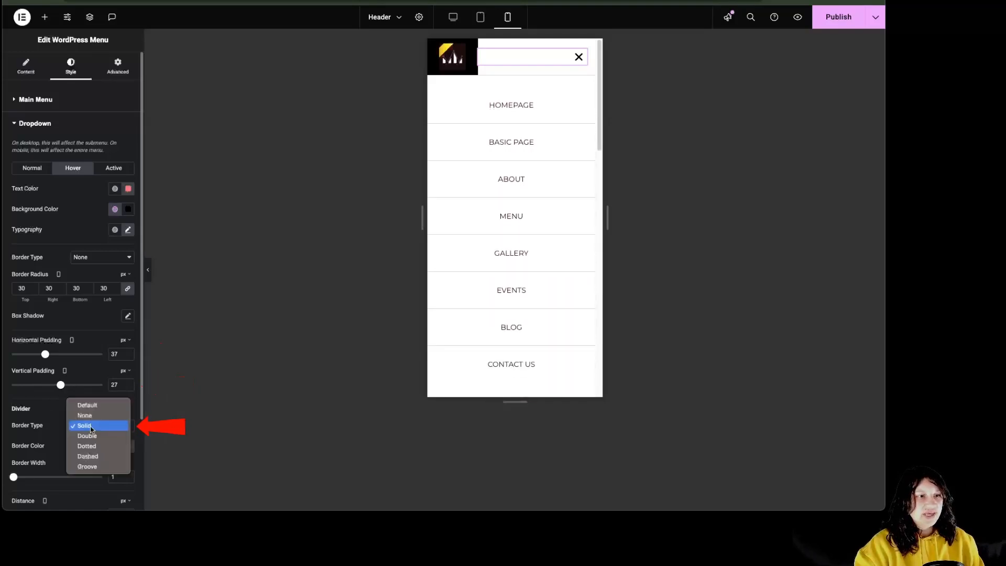
{"action": "left_click", "coordinate": [99, 436]}
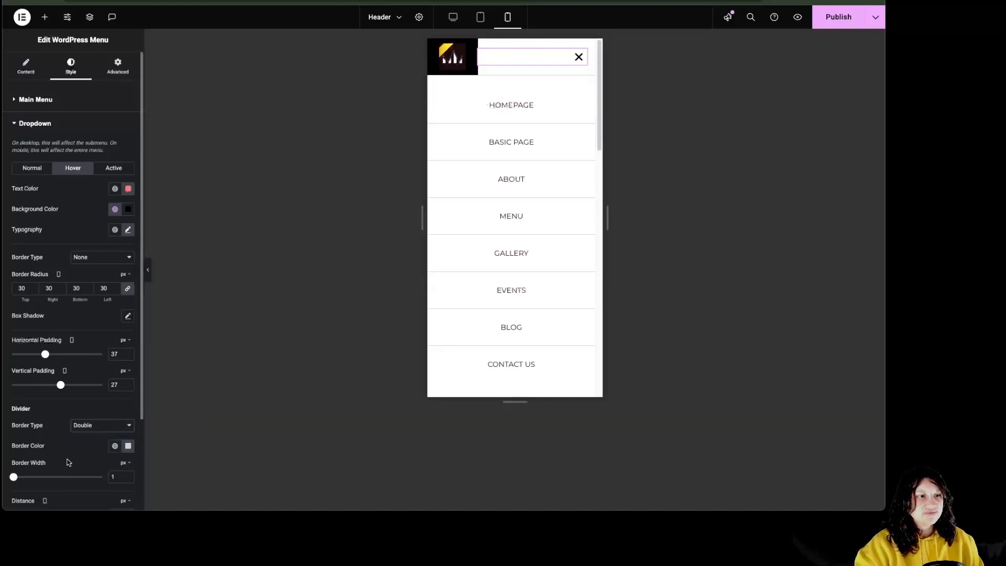
{"action": "left_click_drag", "start_coordinate": [15, 482], "coordinate": [25, 477]}
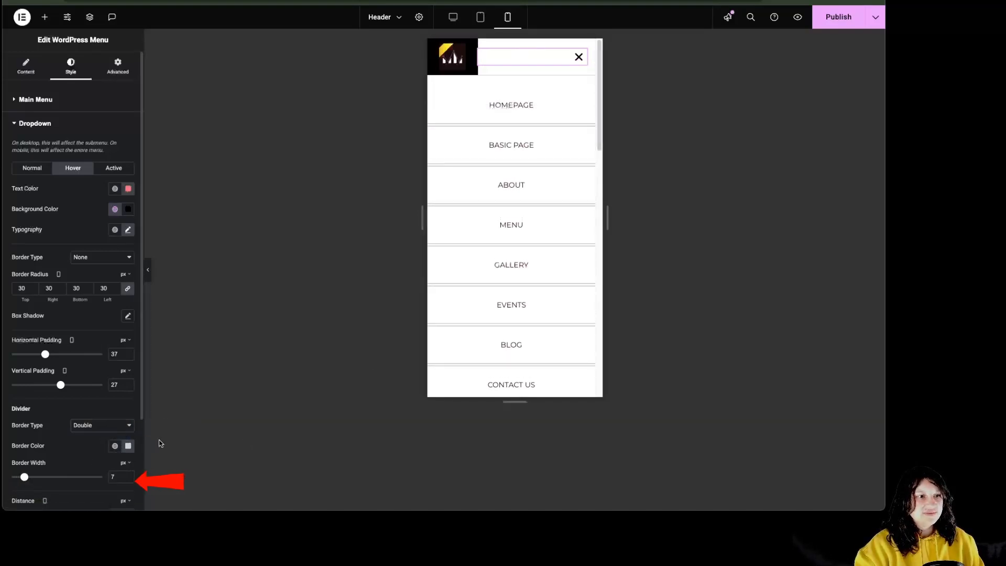
{"action": "left_click", "coordinate": [114, 447]}
{"action": "left_click", "coordinate": [73, 348]}
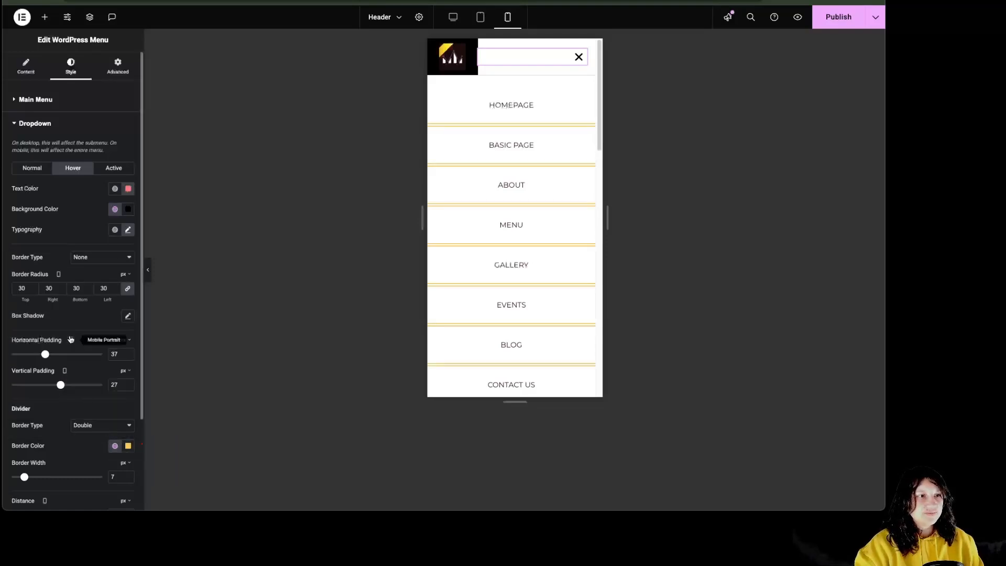
{"action": "scroll", "coordinate": [74, 343], "scroll_direction": "down", "scroll_amount": 3}
{"action": "mouse_move", "coordinate": [79, 402]}
{"action": "left_mouse_down"}
{"action": "mouse_move", "coordinate": [20, 404]}
{"action": "mouse_move", "coordinate": [101, 403]}
{"action": "mouse_move", "coordinate": [58, 403]}
{"action": "mouse_move", "coordinate": [66, 406]}
{"action": "left_mouse_up"}
{"action": "left_click", "coordinate": [40, 440]}
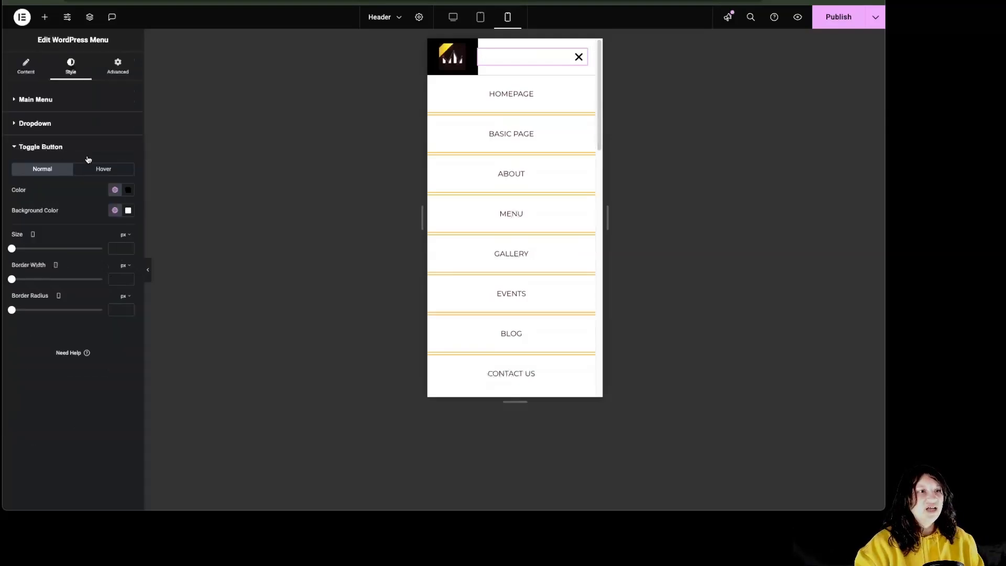
Give the toggle button a yellow Accent icon on a black background
{"action": "left_click", "coordinate": [115, 189]}
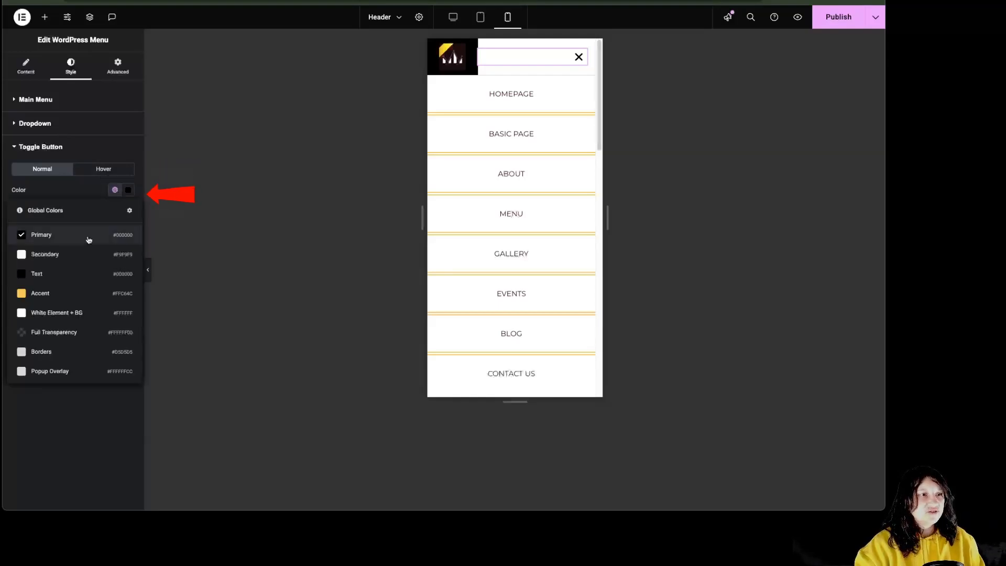
{"action": "left_click", "coordinate": [76, 300]}
{"action": "left_click", "coordinate": [115, 210]}
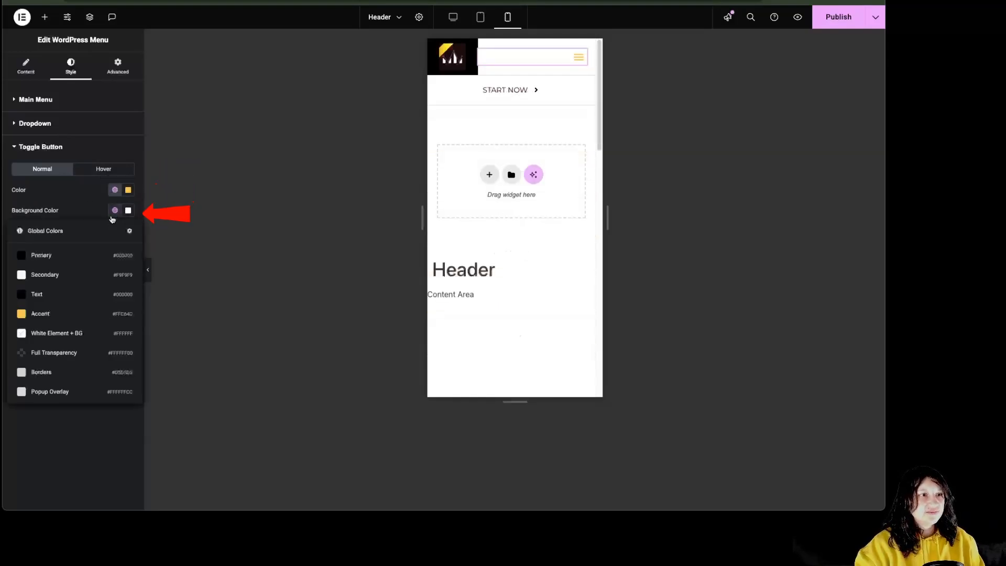
{"action": "left_click", "coordinate": [86, 265]}
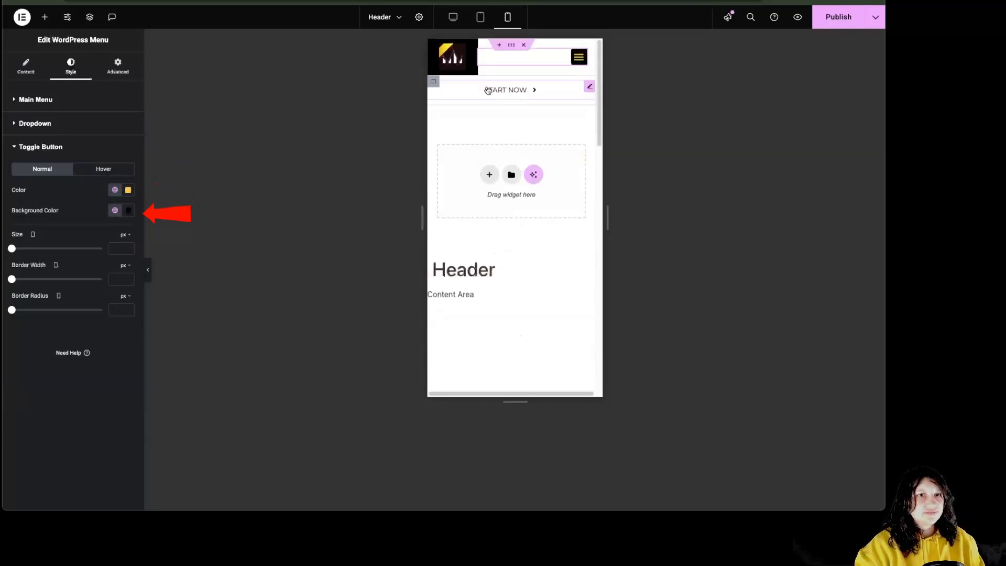
Make the hovered toggle a black icon on yellow, and set the toggle size to 27 px
{"action": "left_click", "coordinate": [105, 170]}
{"action": "left_click", "coordinate": [115, 189]}
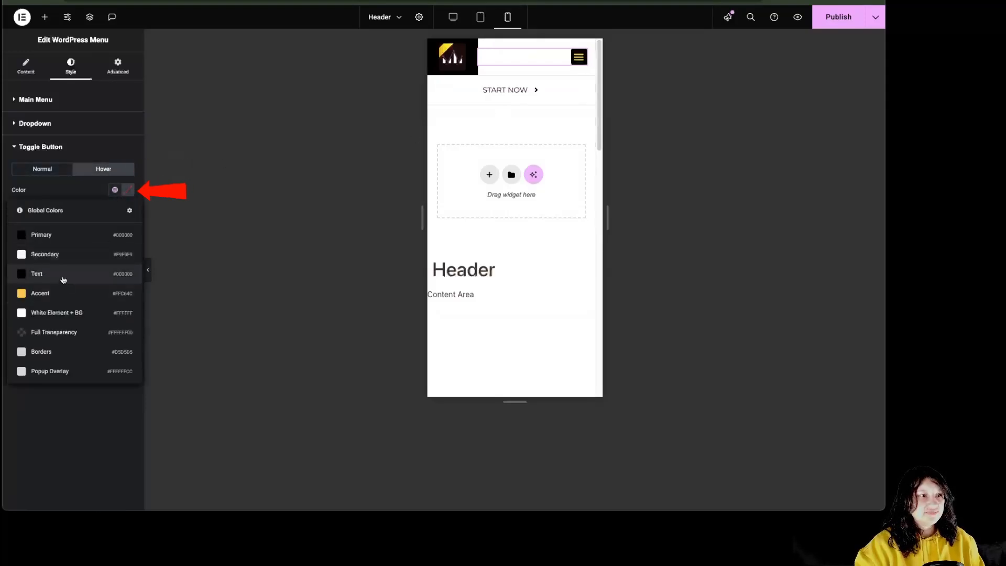
{"action": "left_click", "coordinate": [65, 282]}
{"action": "left_click", "coordinate": [115, 210]}
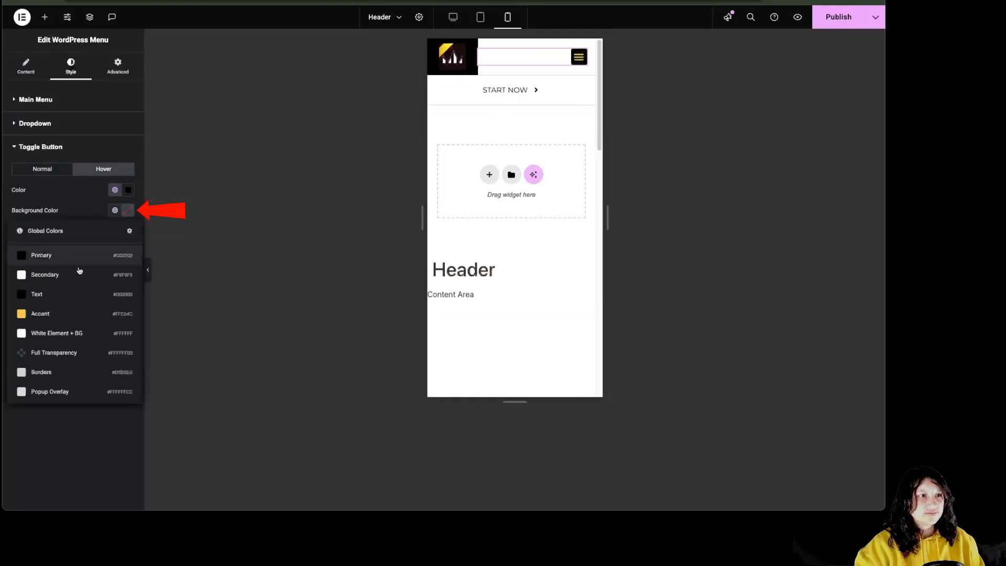
{"action": "left_click", "coordinate": [47, 314]}
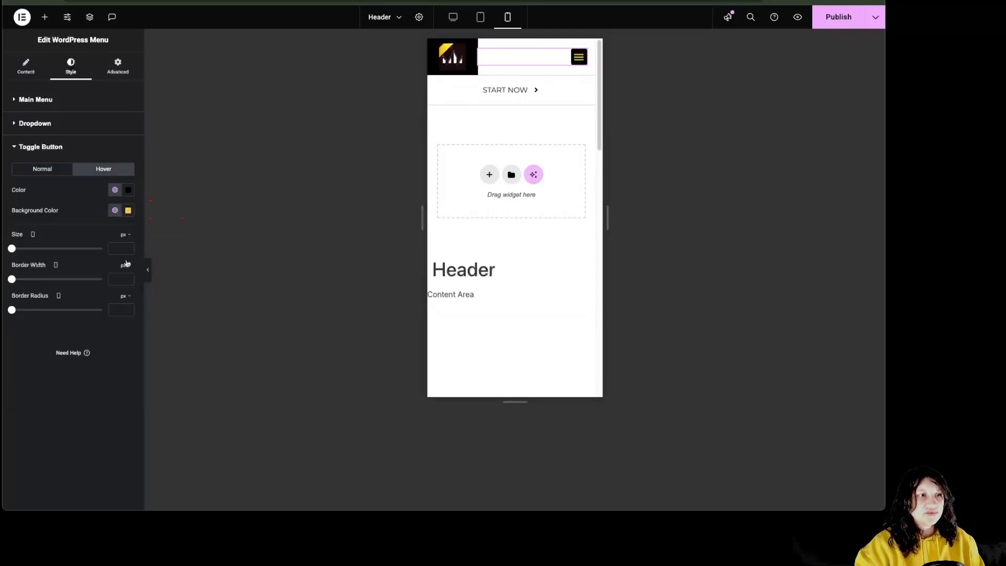
{"action": "mouse_move", "coordinate": [11, 248]}
{"action": "left_mouse_down"}
{"action": "mouse_move", "coordinate": [26, 252]}
{"action": "mouse_move", "coordinate": [35, 280]}
{"action": "left_mouse_up"}
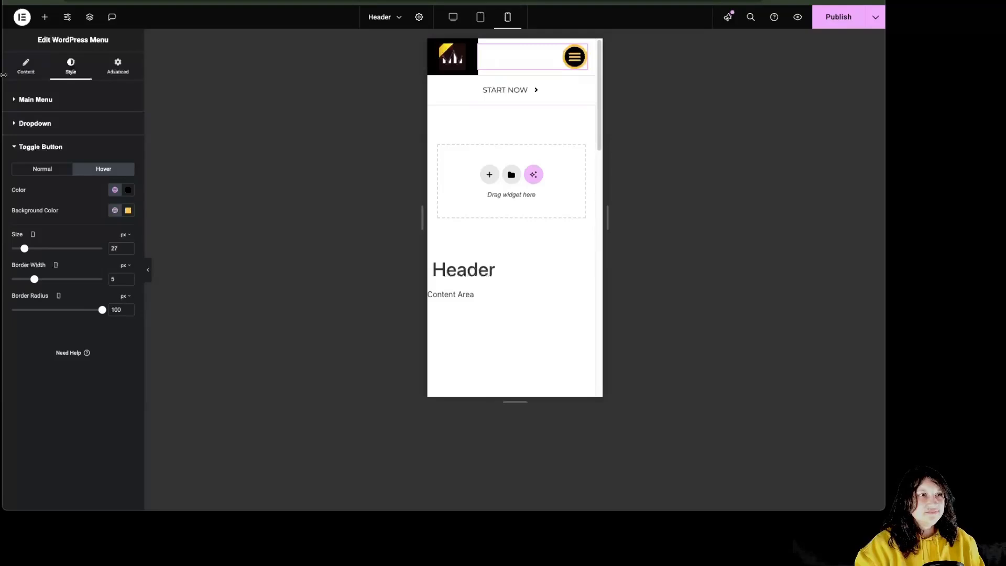
Revert all edits through History to the starting state, leaving the menu choice unchanged
{"action": "left_click", "coordinate": [23, 21]}
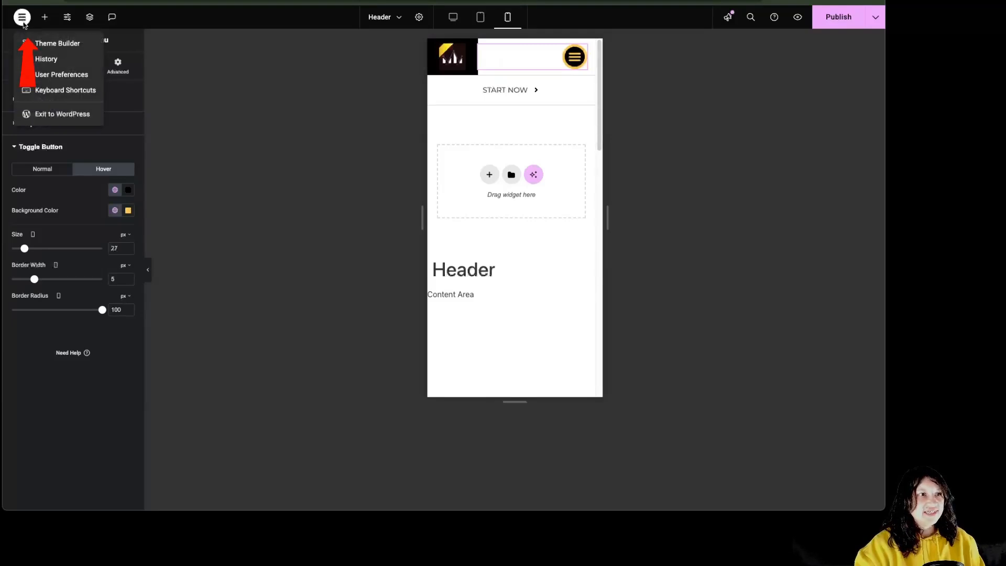
{"action": "left_click", "coordinate": [45, 57]}
{"action": "scroll", "coordinate": [88, 376], "scroll_direction": "down", "scroll_amount": 1}
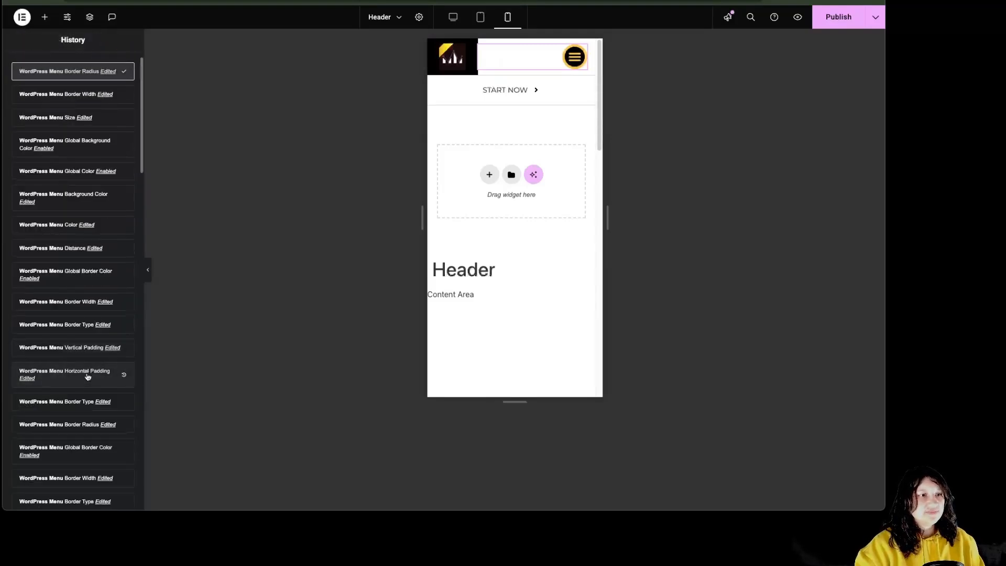
{"action": "scroll", "coordinate": [89, 373], "scroll_direction": "down", "scroll_amount": 15}
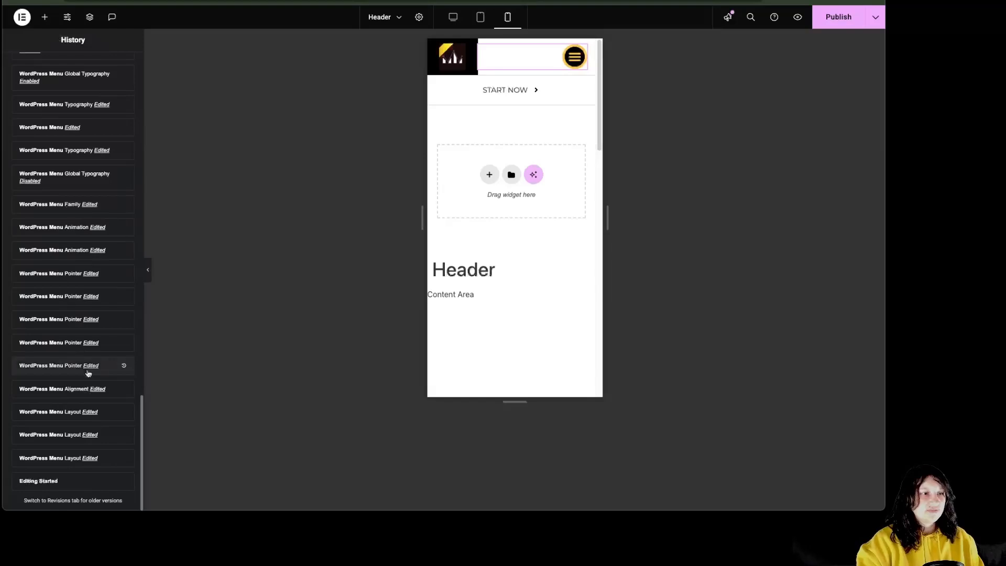
{"action": "left_click", "coordinate": [88, 481]}
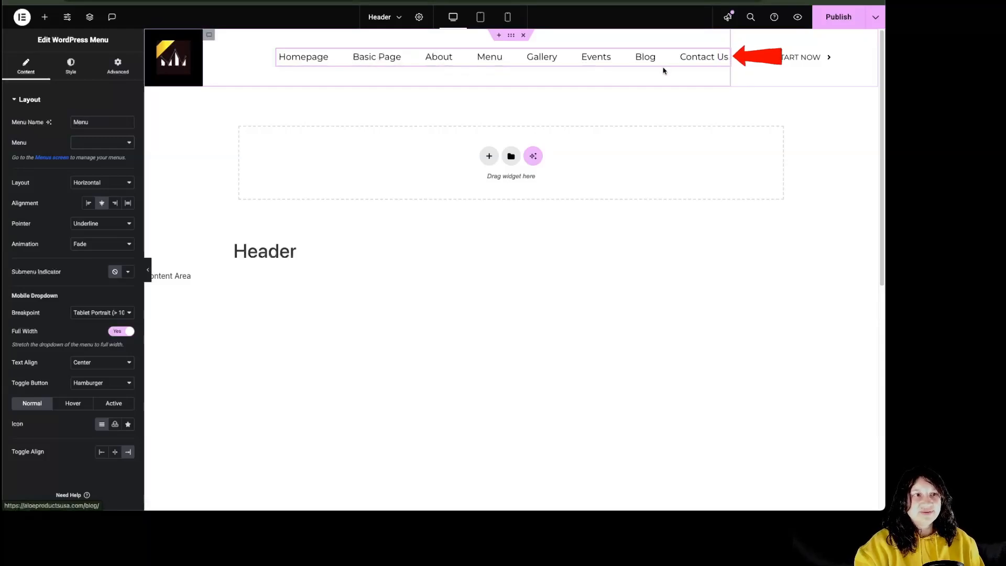
{"action": "left_click", "coordinate": [126, 143]}
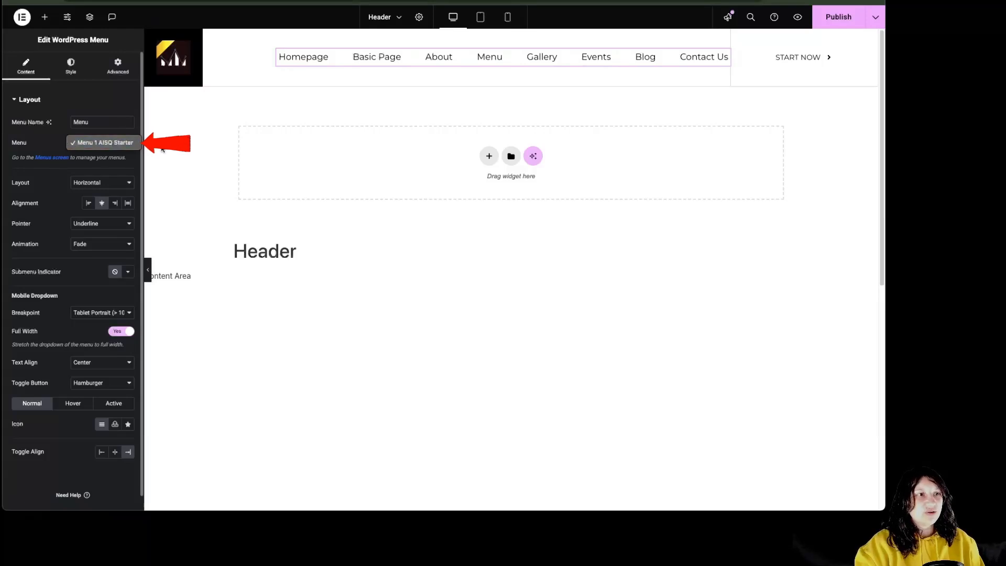
{"action": "left_click", "coordinate": [48, 151]}
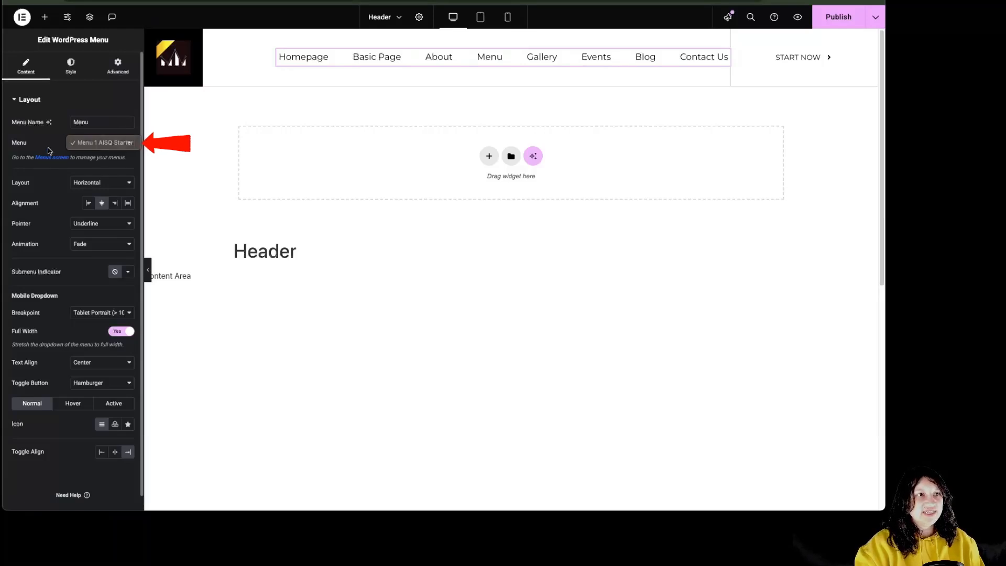
Publish the Header template and exit to the WordPress admin
{"action": "left_click", "coordinate": [837, 21]}
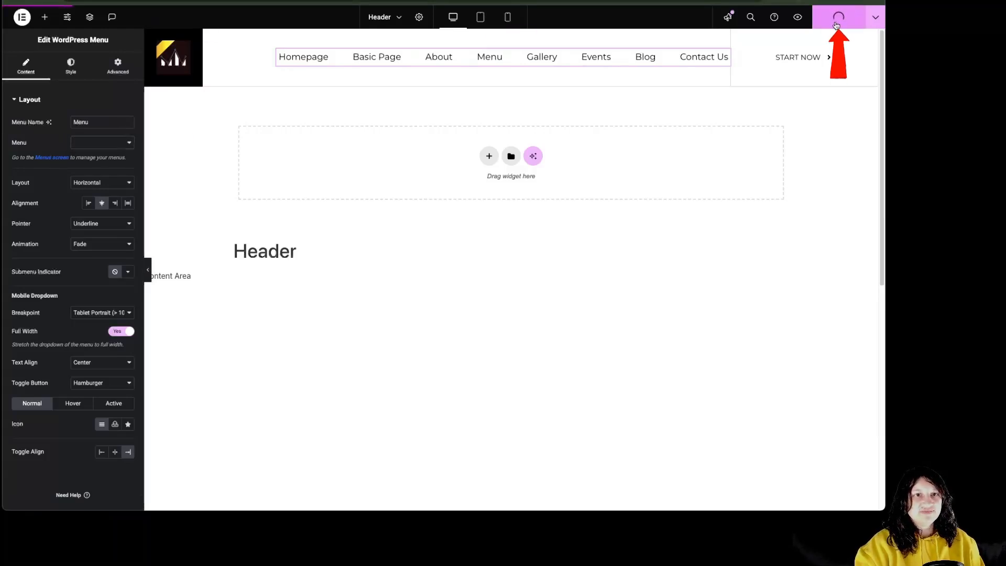
{"action": "left_click", "coordinate": [22, 19]}
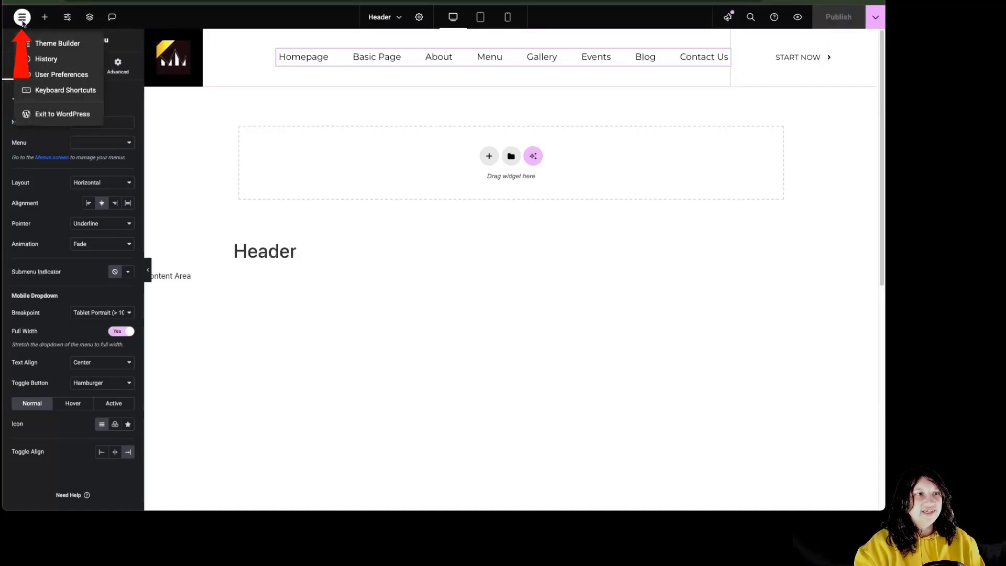
{"action": "left_click", "coordinate": [55, 118]}
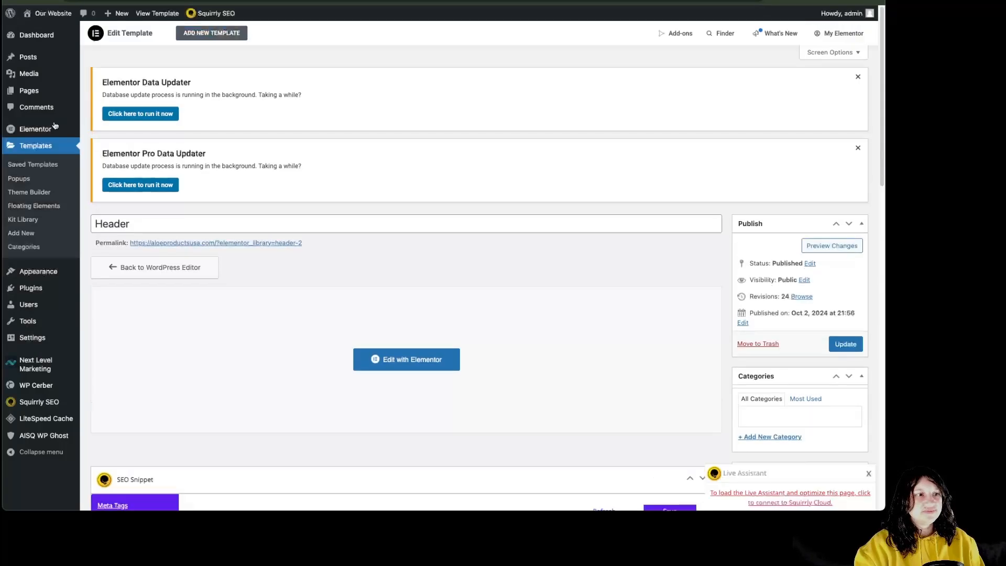
Open Appearance > Menus and expand the Homepage and Basic Page items of Menu 1 AISQ Starter
{"action": "mouse_move", "coordinate": [48, 276]}
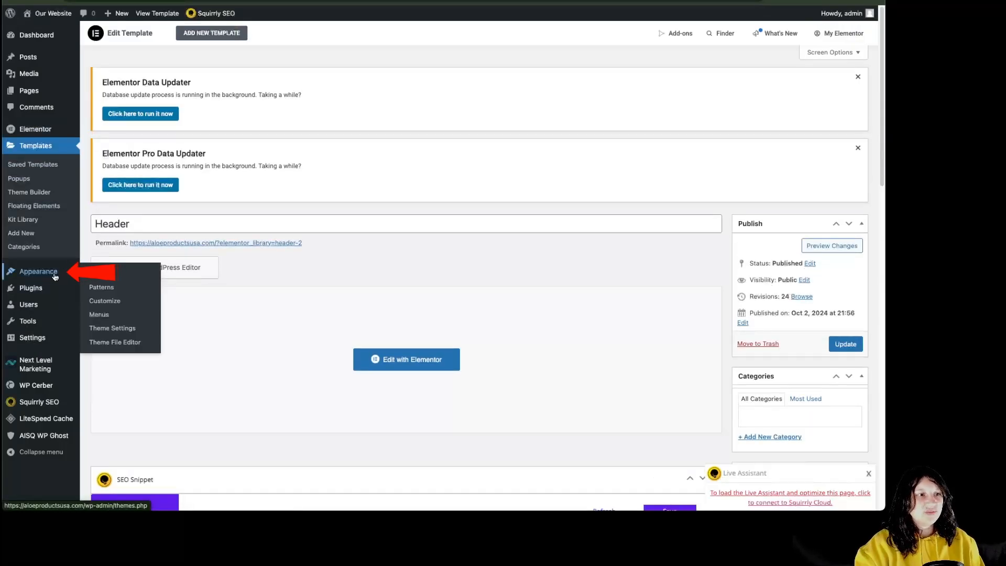
{"action": "left_click", "coordinate": [99, 314]}
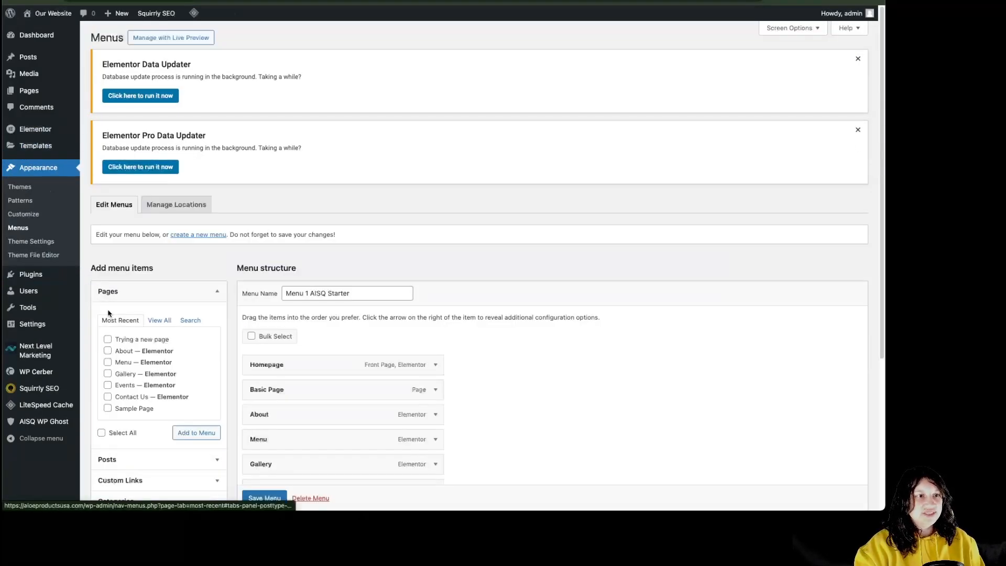
{"action": "scroll", "coordinate": [573, 389], "scroll_direction": "down", "scroll_amount": 4}
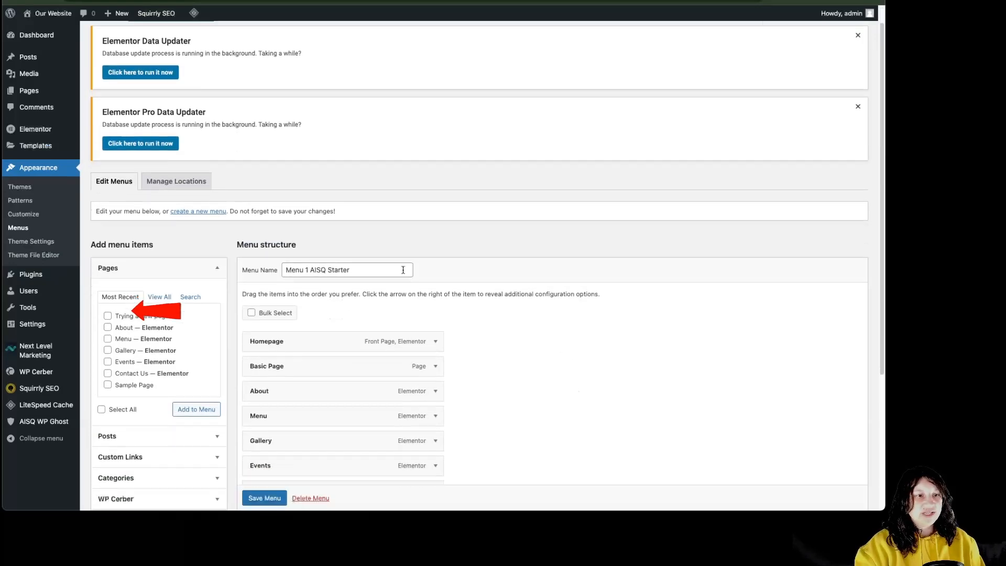
{"action": "scroll", "coordinate": [223, 424], "scroll_direction": "up", "scroll_amount": 1}
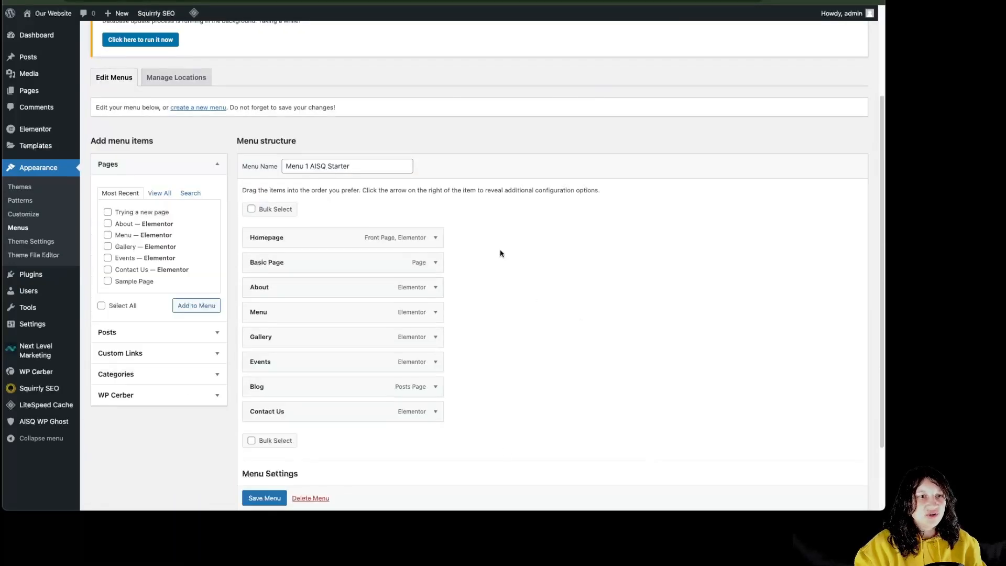
{"action": "left_click", "coordinate": [435, 238]}
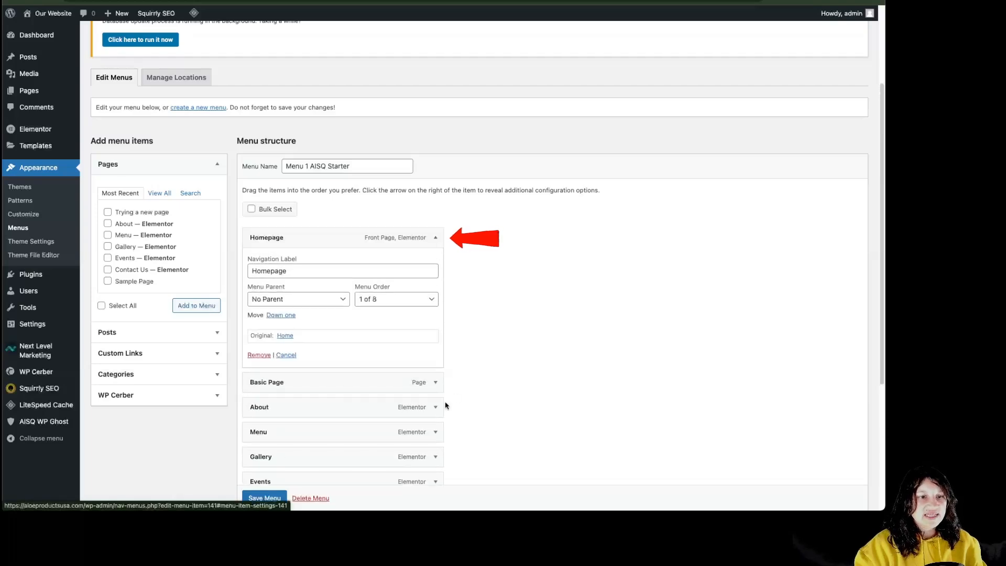
{"action": "left_click", "coordinate": [436, 382]}
{"action": "scroll", "coordinate": [460, 407], "scroll_direction": "down", "scroll_amount": 5}
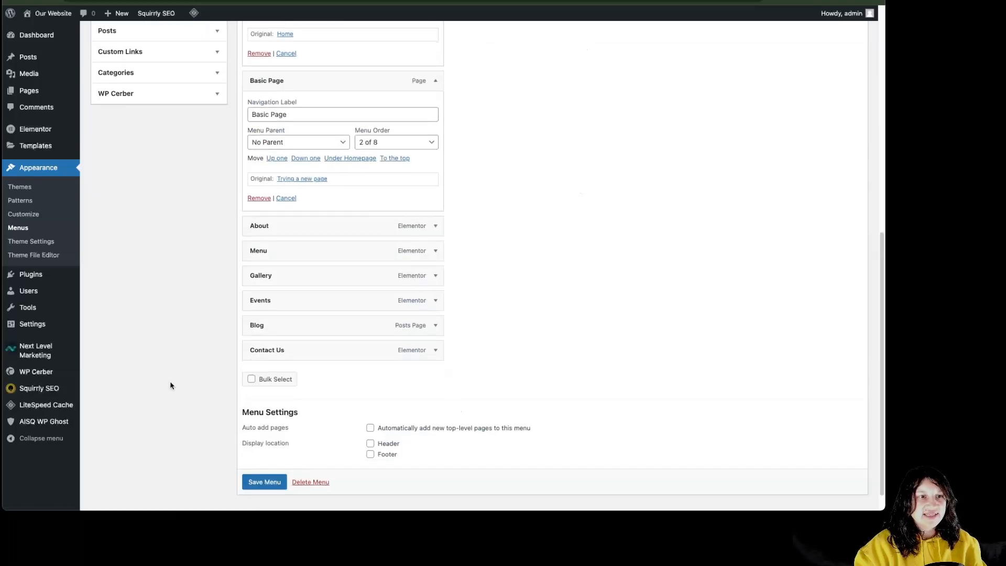
{"action": "scroll", "coordinate": [507, 374], "scroll_direction": "up", "scroll_amount": 5}
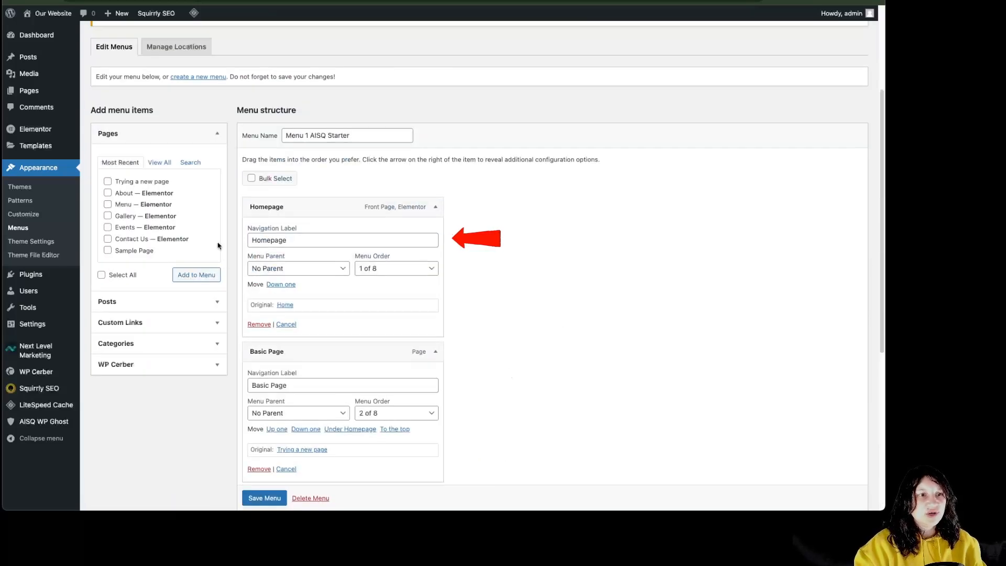
Rename Homepage to Home, keeping it first, and nest Basic Page under About
{"action": "left_click", "coordinate": [313, 241]}
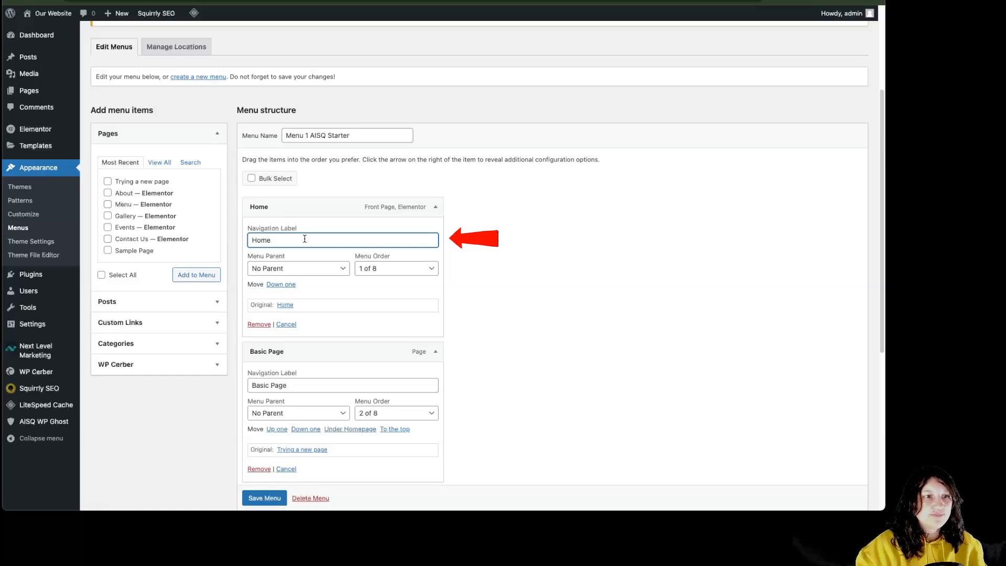
{"action": "left_click", "coordinate": [397, 268]}
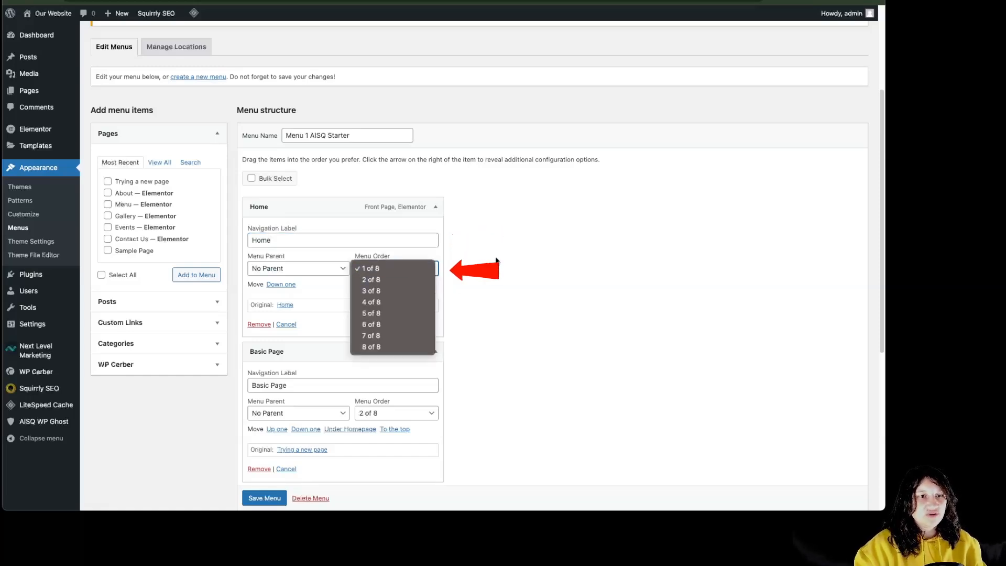
{"action": "left_click", "coordinate": [496, 260]}
{"action": "left_click", "coordinate": [325, 415]}
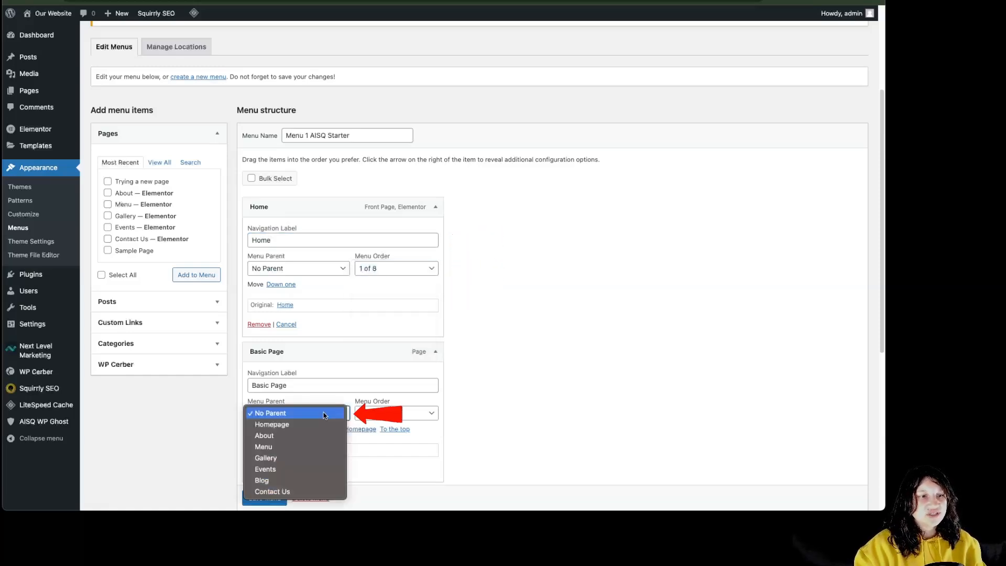
{"action": "left_click", "coordinate": [300, 425]}
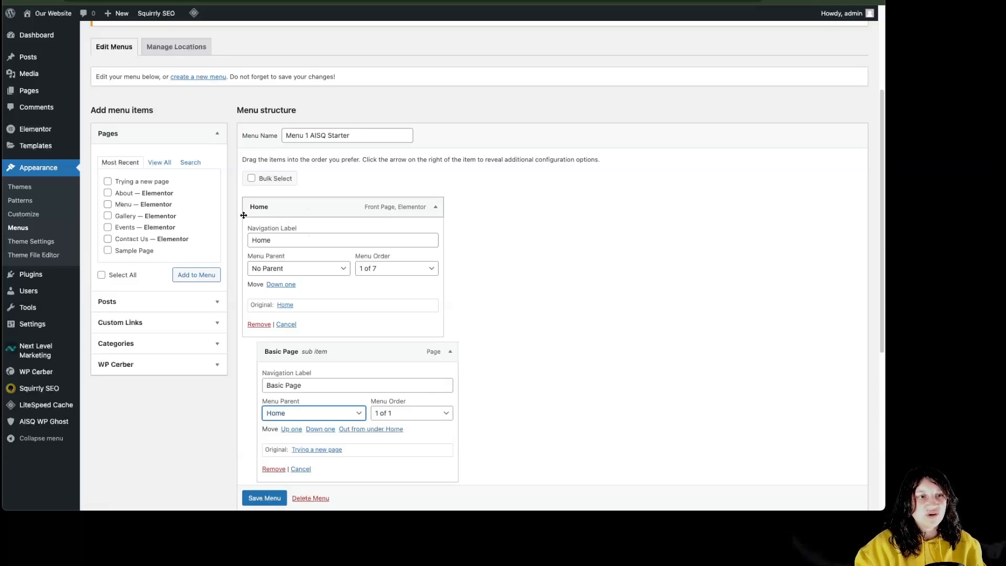
{"action": "left_click", "coordinate": [325, 413]}
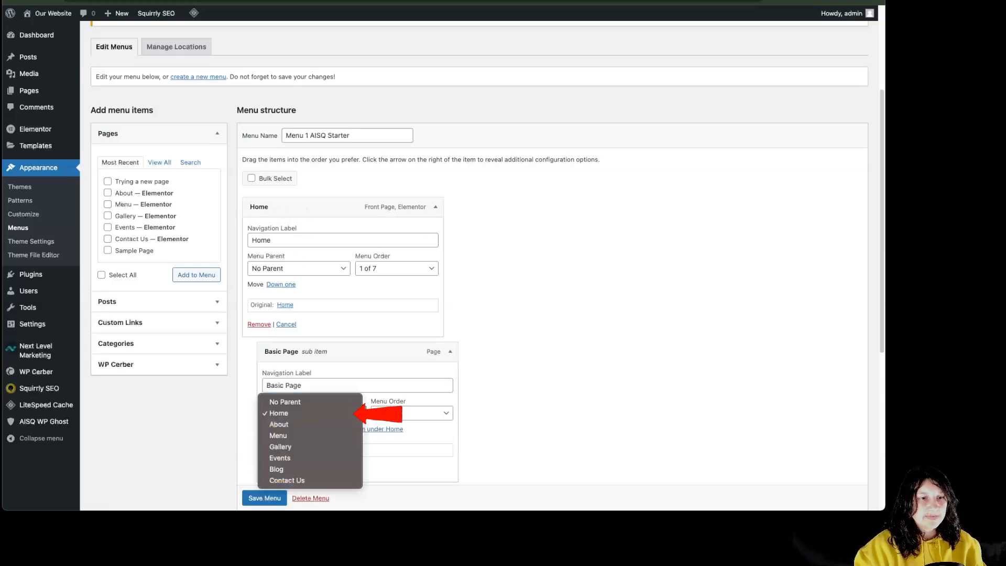
{"action": "left_click", "coordinate": [301, 423]}
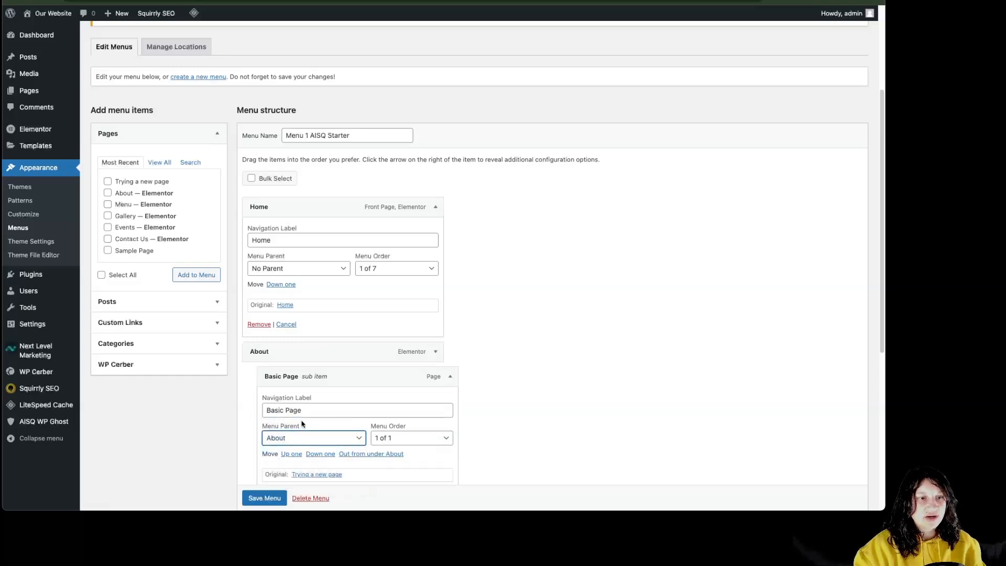
Remove the Gallery item from the menu
{"action": "scroll", "coordinate": [352, 446], "scroll_direction": "down", "scroll_amount": 5}
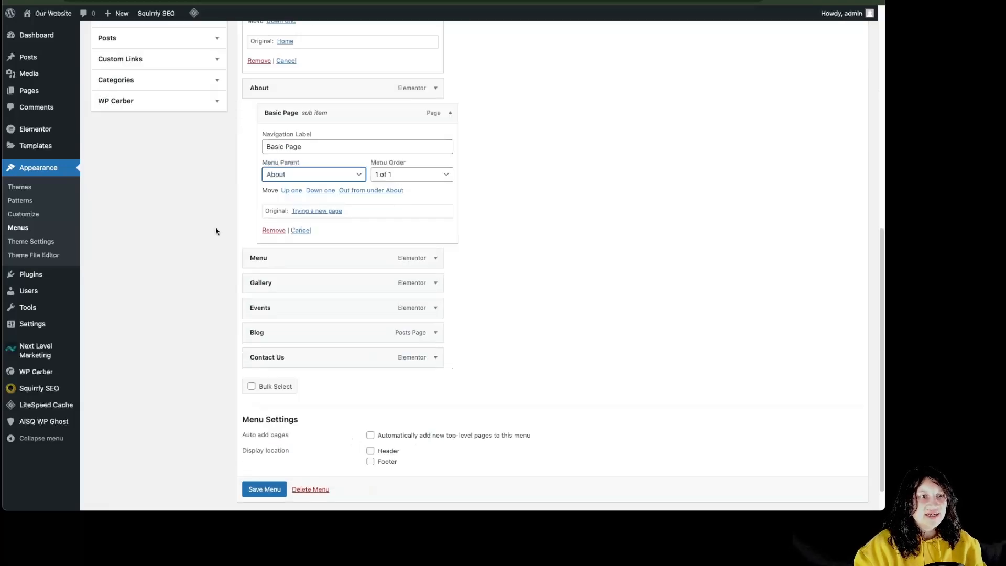
{"action": "left_click", "coordinate": [436, 283]}
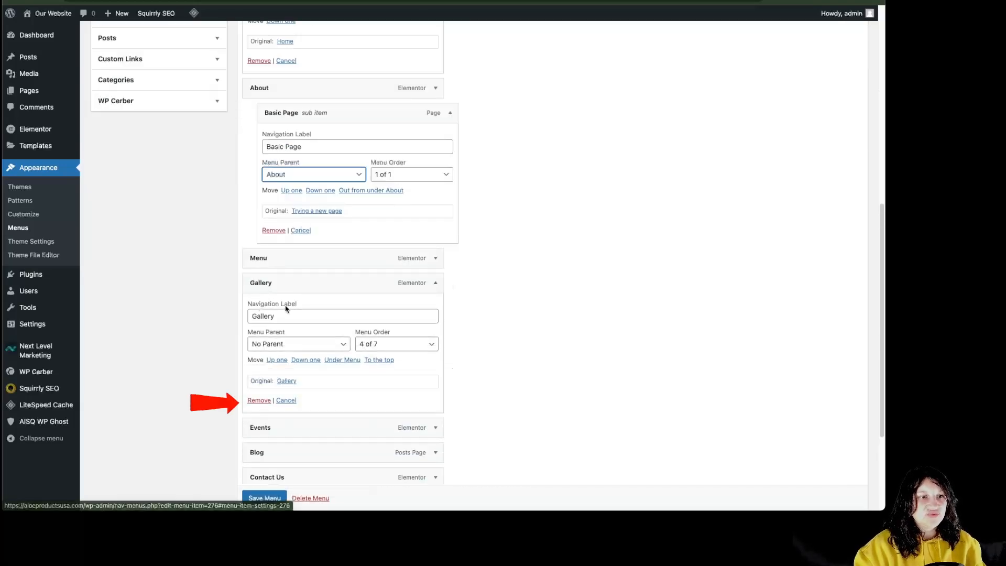
{"action": "left_click", "coordinate": [259, 400]}
{"action": "scroll", "coordinate": [222, 399], "scroll_direction": "up", "scroll_amount": 3}
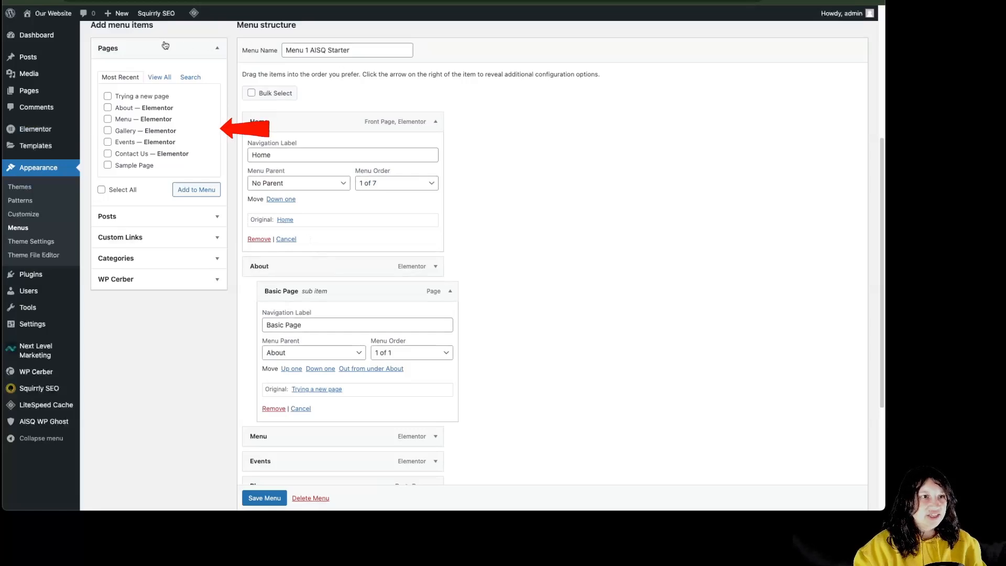
Add Sample Page to the menu and place it fourth, right after Menu
{"action": "left_click", "coordinate": [108, 166]}
{"action": "left_click", "coordinate": [197, 191]}
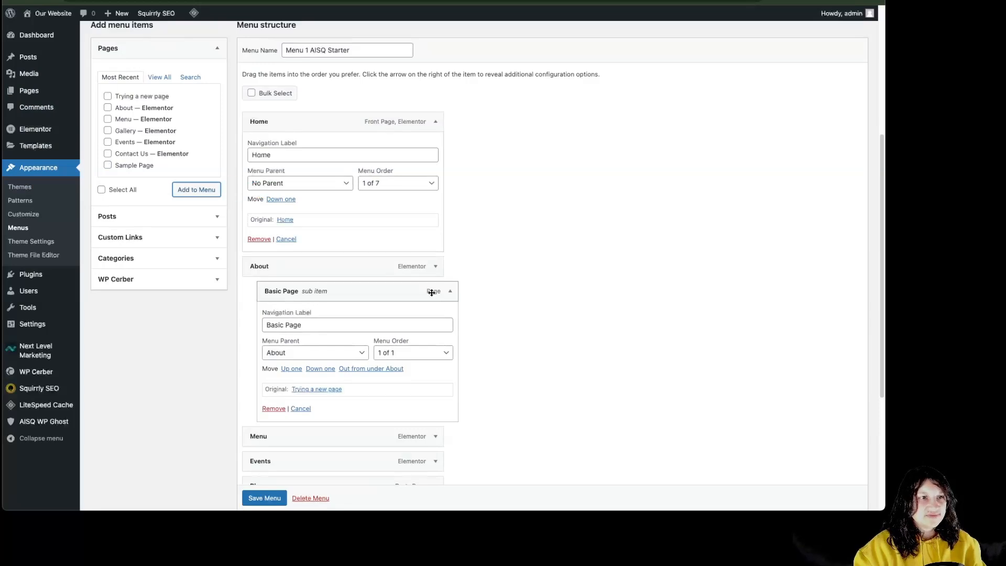
{"action": "scroll", "coordinate": [438, 305], "scroll_direction": "down", "scroll_amount": 1}
{"action": "scroll", "coordinate": [437, 348], "scroll_direction": "down", "scroll_amount": 4}
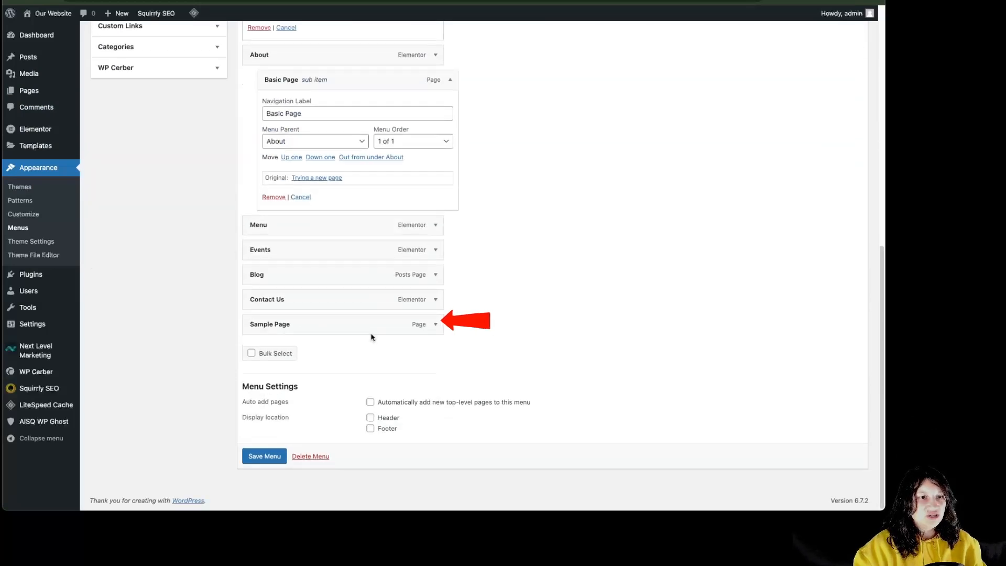
{"action": "scroll", "coordinate": [581, 339], "scroll_direction": "up", "scroll_amount": 4}
{"action": "scroll", "coordinate": [492, 353], "scroll_direction": "down", "scroll_amount": 4}
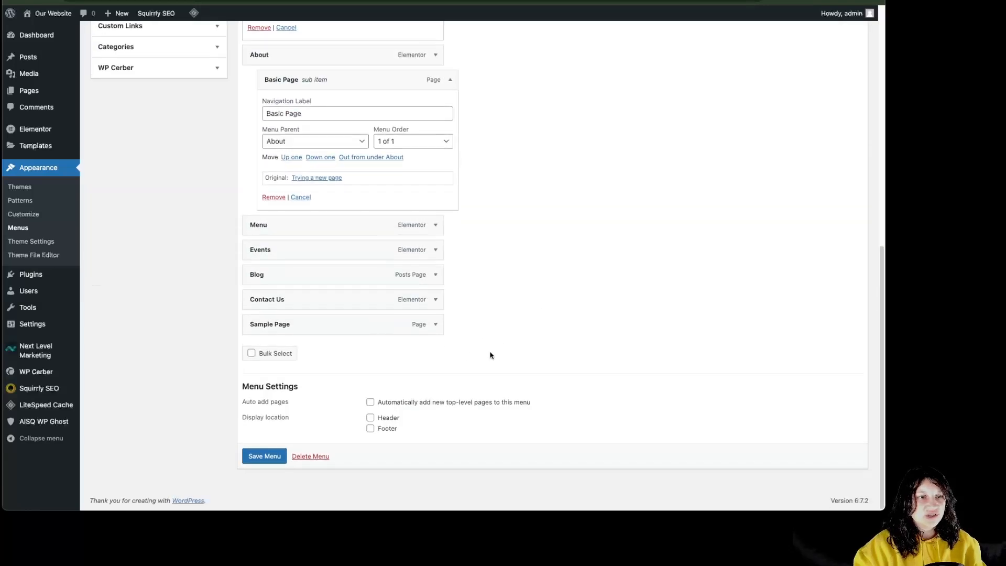
{"action": "left_click_drag", "start_coordinate": [389, 326], "coordinate": [377, 66]}
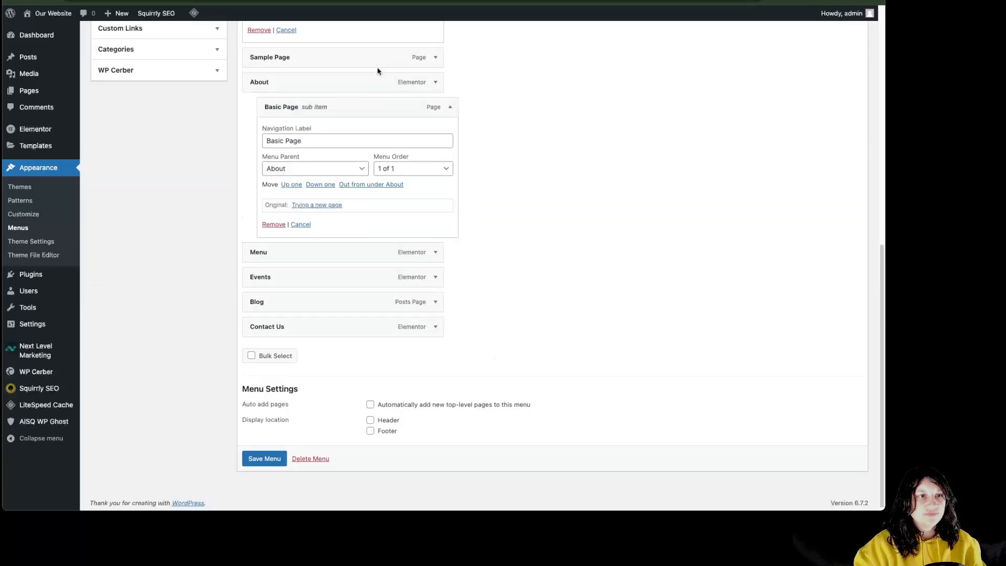
{"action": "left_click", "coordinate": [435, 57]}
{"action": "left_click", "coordinate": [383, 124]}
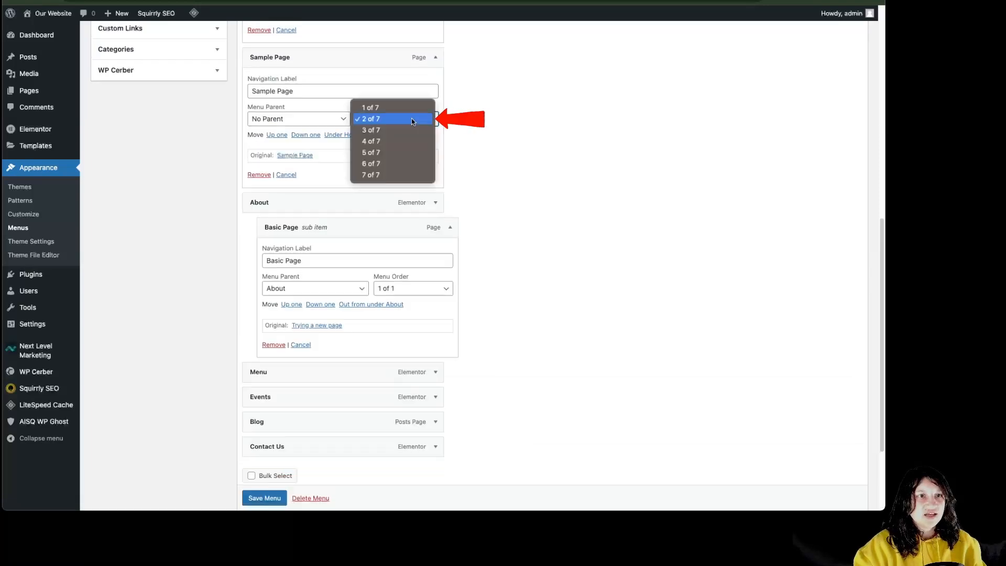
{"action": "left_click", "coordinate": [403, 144]}
Set Basic Page's menu parent to Sample Page
{"action": "left_click", "coordinate": [339, 142]}
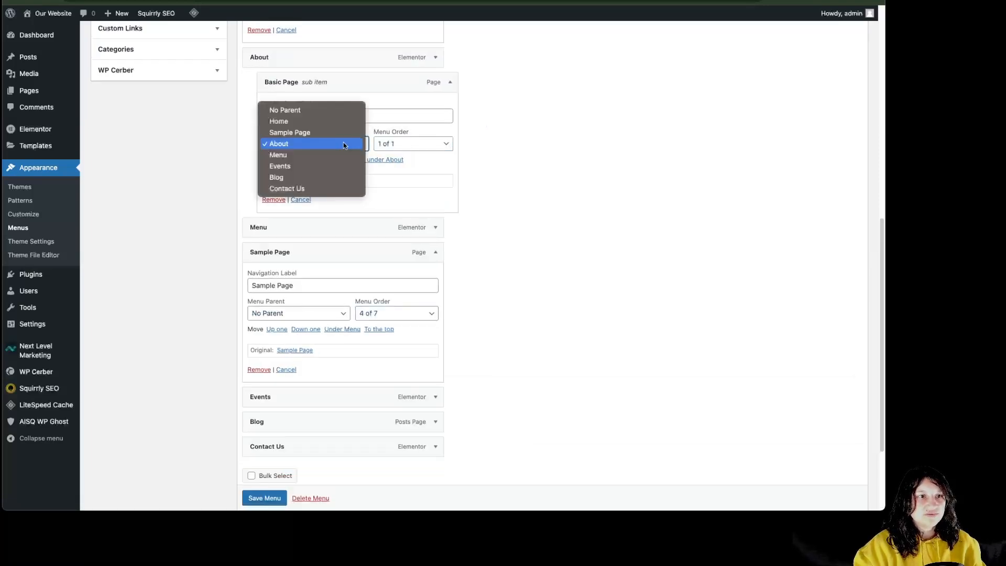
{"action": "left_click", "coordinate": [315, 132]}
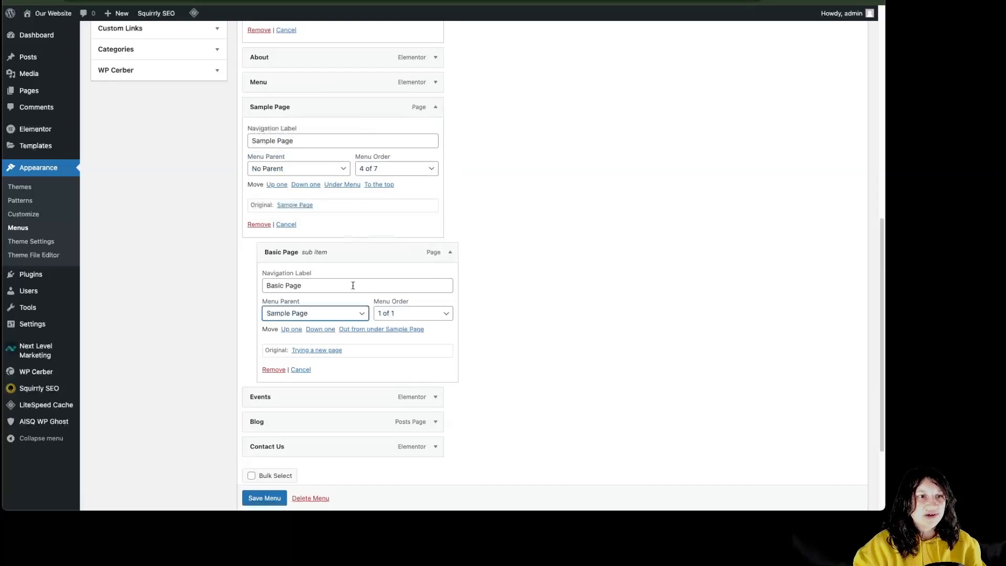
{"action": "scroll", "coordinate": [569, 292], "scroll_direction": "up", "scroll_amount": 4}
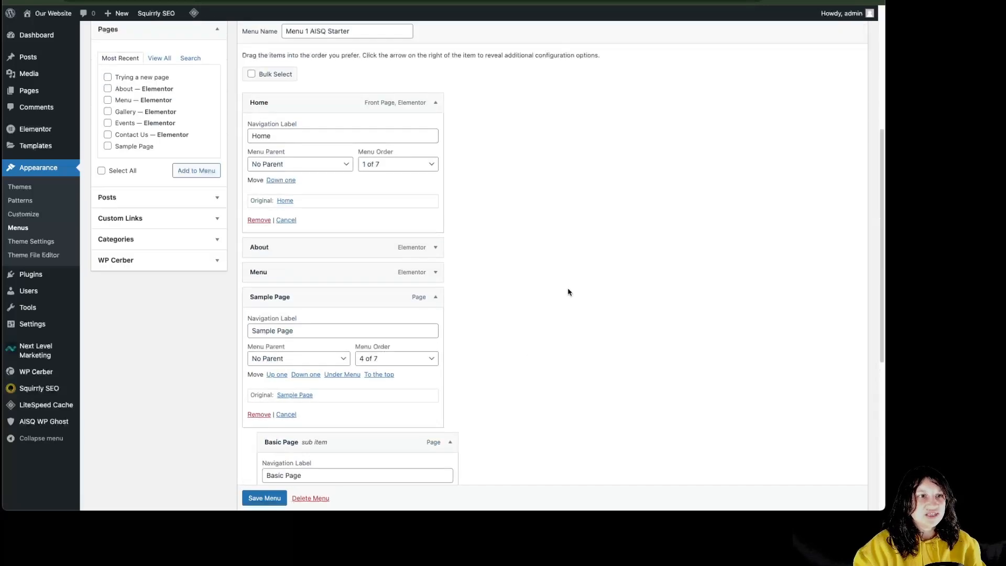
{"action": "left_click", "coordinate": [437, 104]}
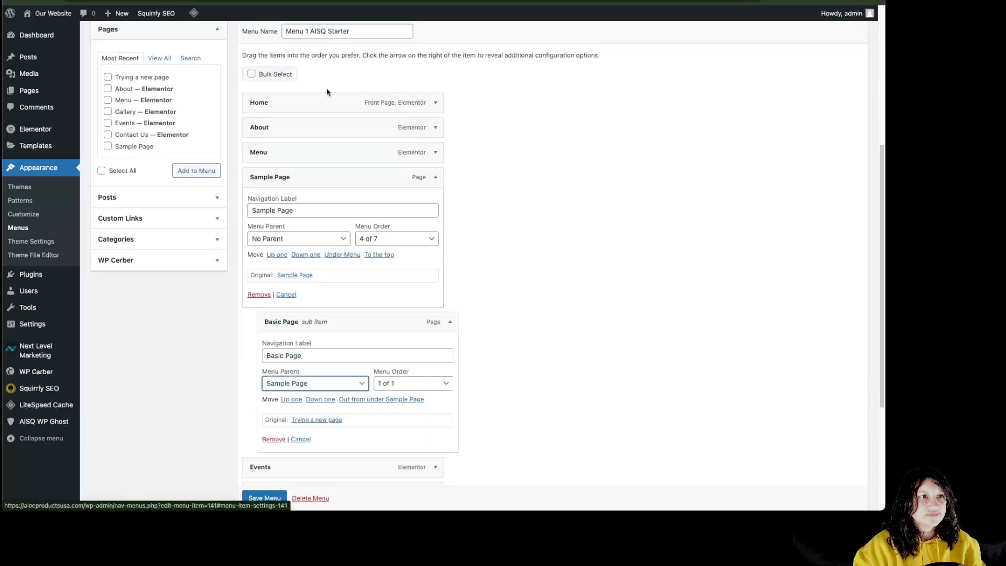
{"action": "left_click", "coordinate": [139, 199]}
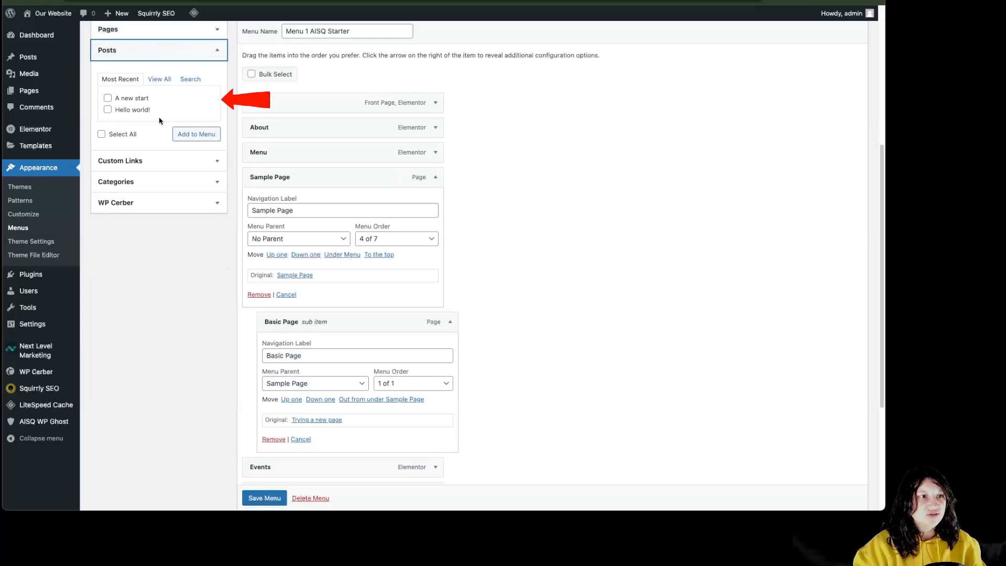
{"action": "left_click", "coordinate": [207, 161]}
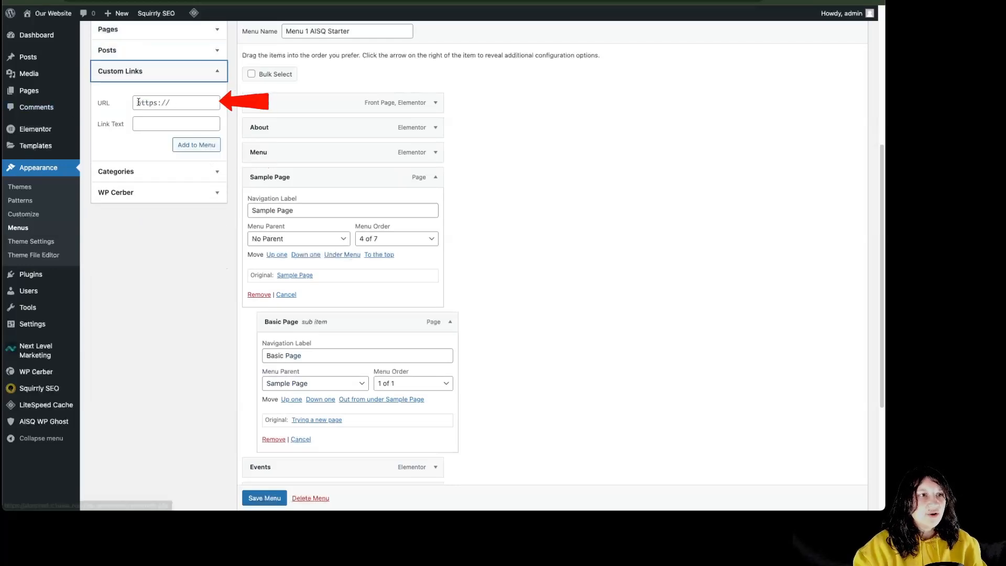
{"action": "left_click", "coordinate": [168, 127]}
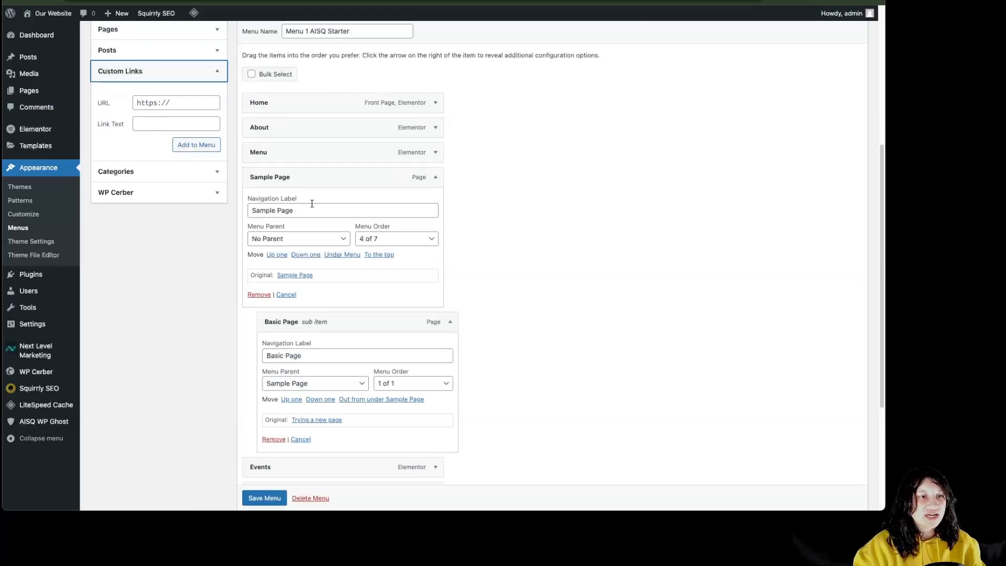
{"action": "left_click", "coordinate": [207, 171]}
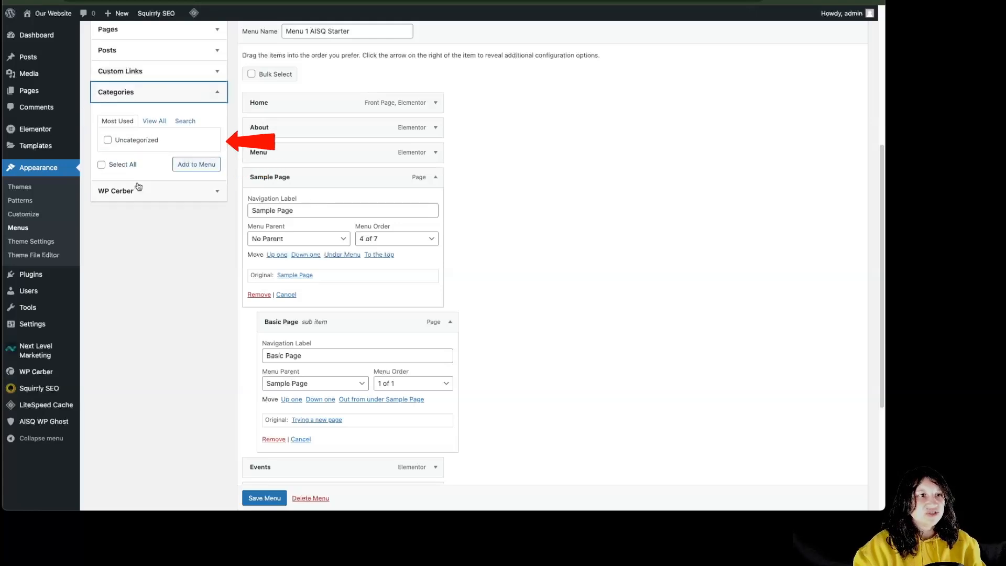
{"action": "scroll", "coordinate": [472, 309], "scroll_direction": "down", "scroll_amount": 4}
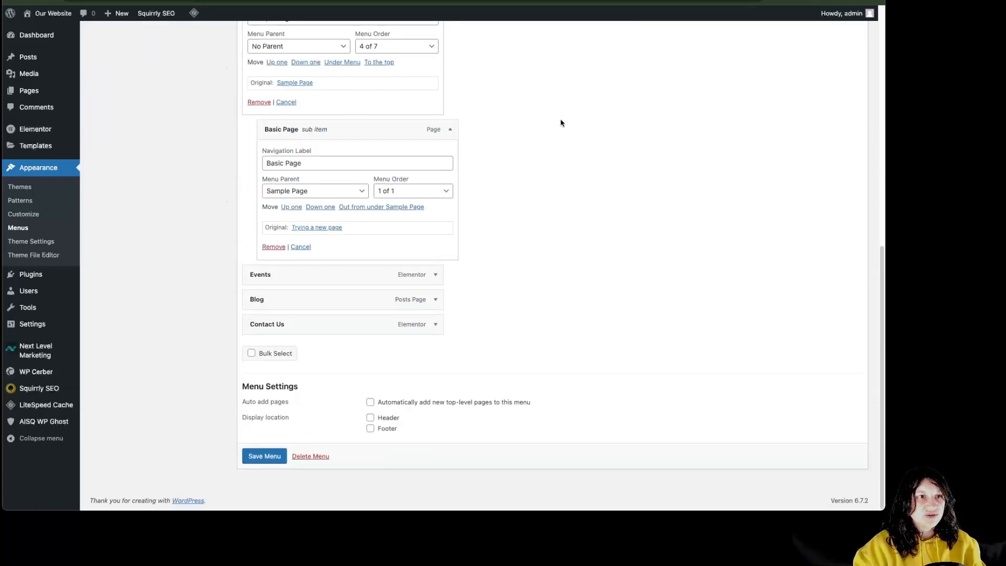
Save Menu 1 AISQ Starter and check the Sample Page dropdown on the live site in a new tab
{"action": "left_click", "coordinate": [256, 458]}
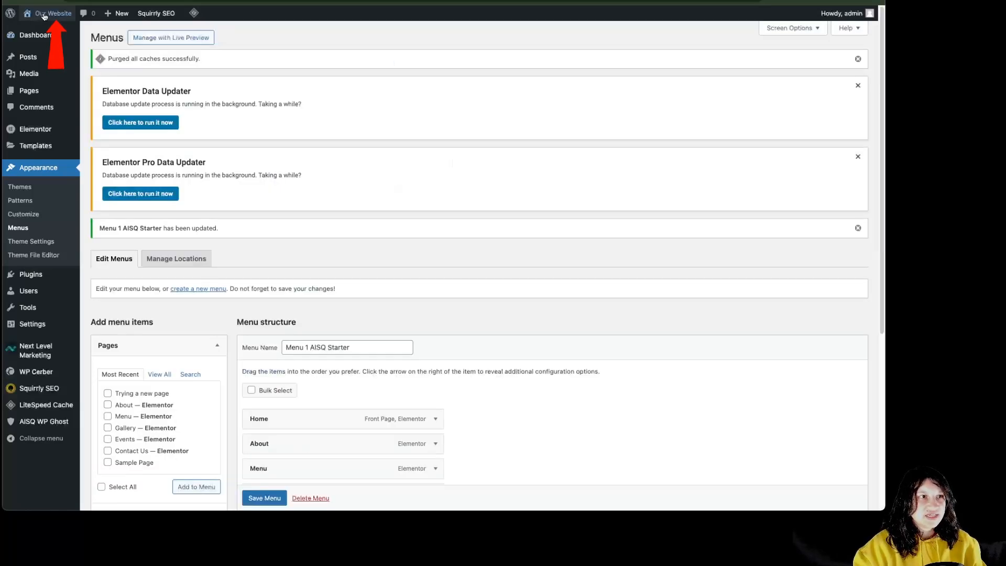
{"action": "right_click", "coordinate": [45, 28]}
{"action": "left_click", "coordinate": [62, 34]}
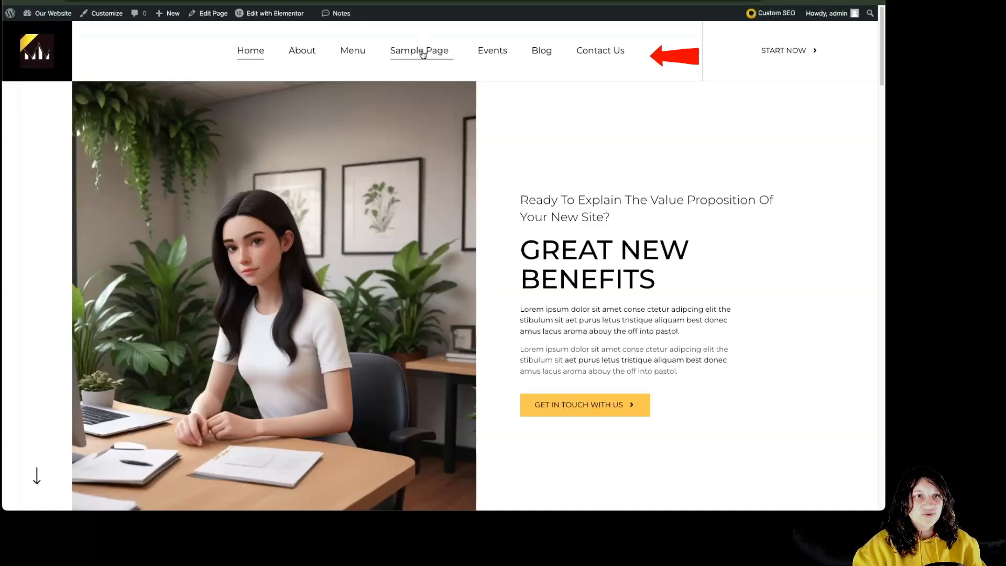
{"action": "mouse_move", "coordinate": [422, 54]}
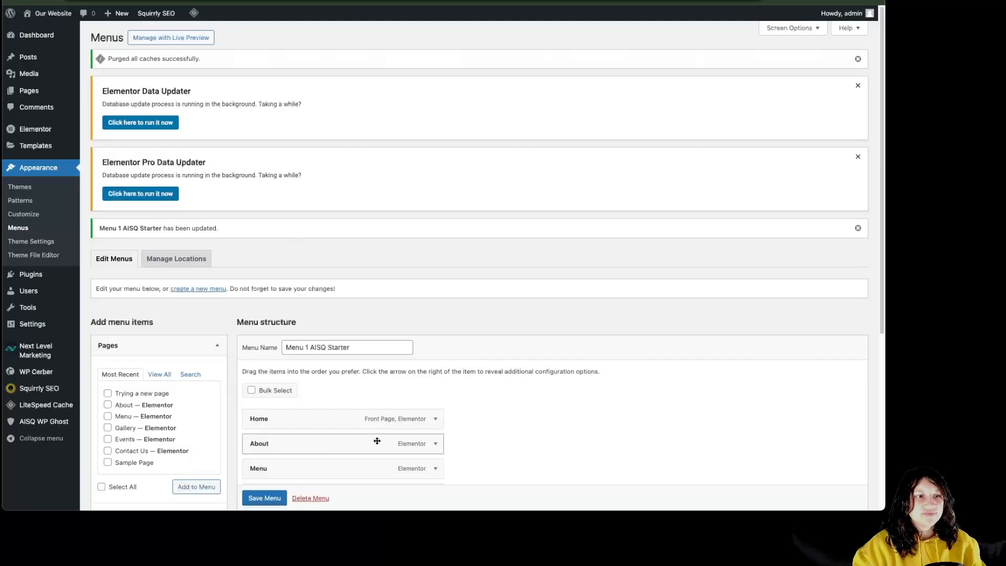
{"action": "scroll", "coordinate": [473, 404], "scroll_direction": "down", "scroll_amount": 2}
{"action": "scroll", "coordinate": [473, 404], "scroll_direction": "down", "scroll_amount": 3}
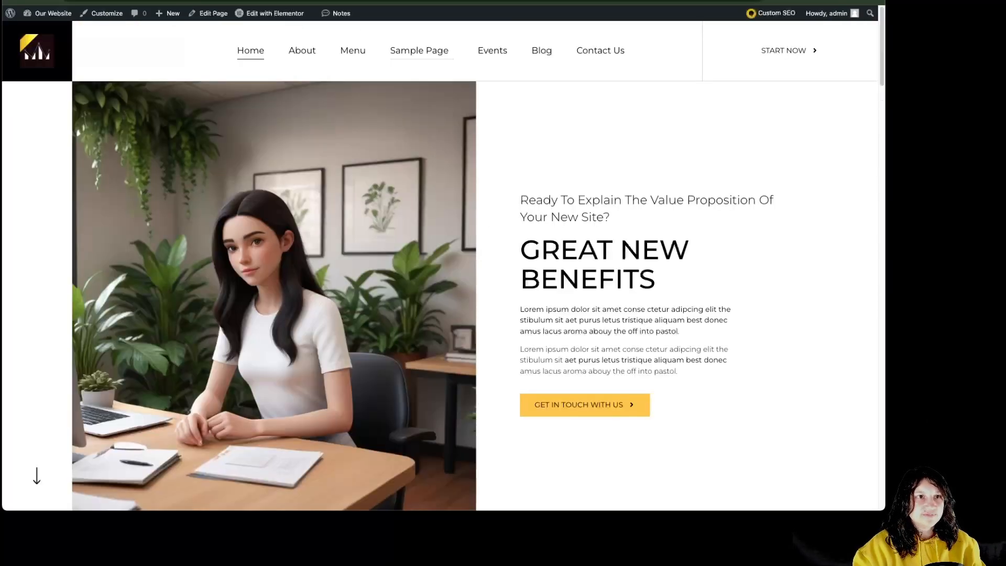
{"action": "mouse_move", "coordinate": [419, 52]}
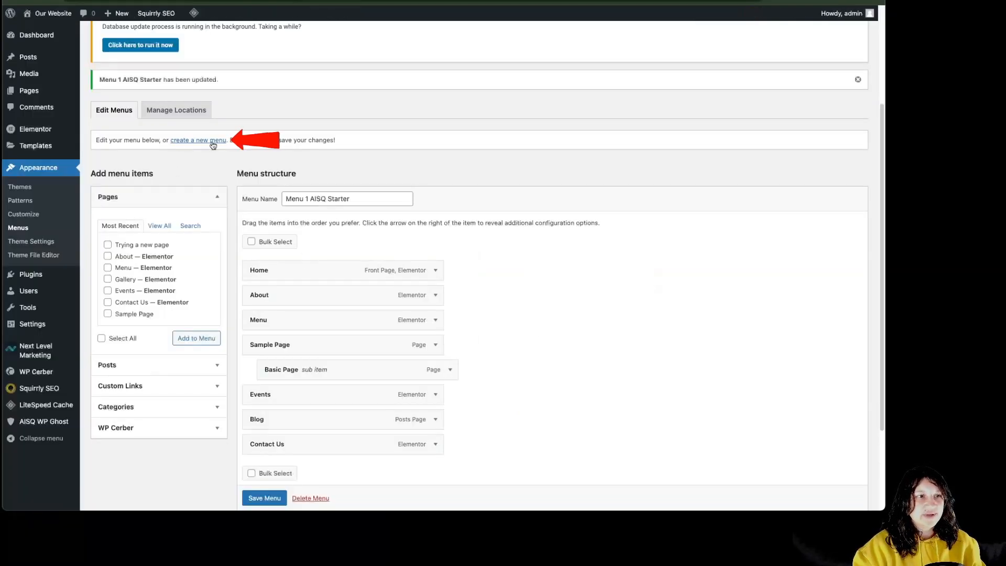
Create a new menu named 'test'
{"action": "left_click", "coordinate": [210, 140]}
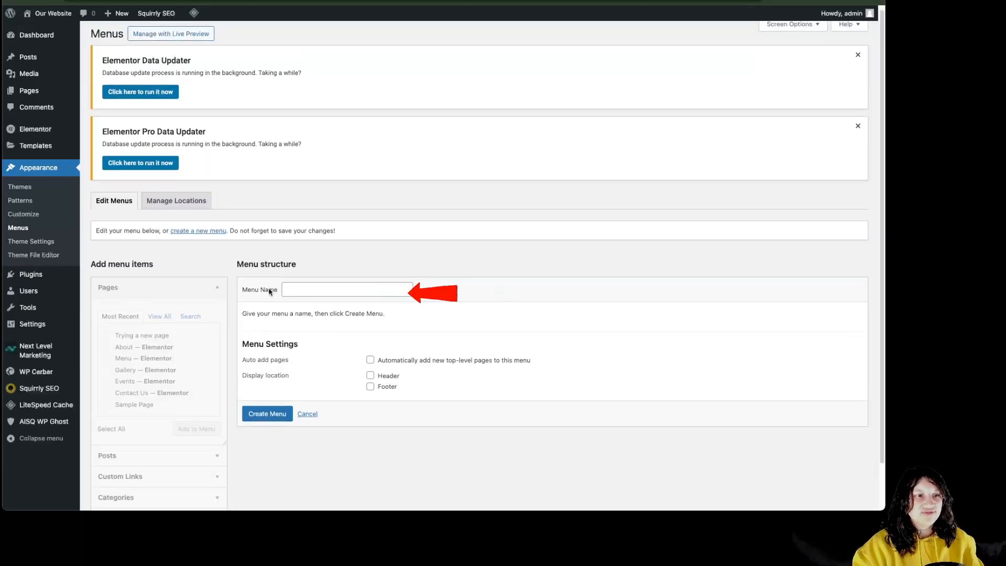
{"action": "left_click", "coordinate": [325, 295]}
{"action": "type", "text": "test"}
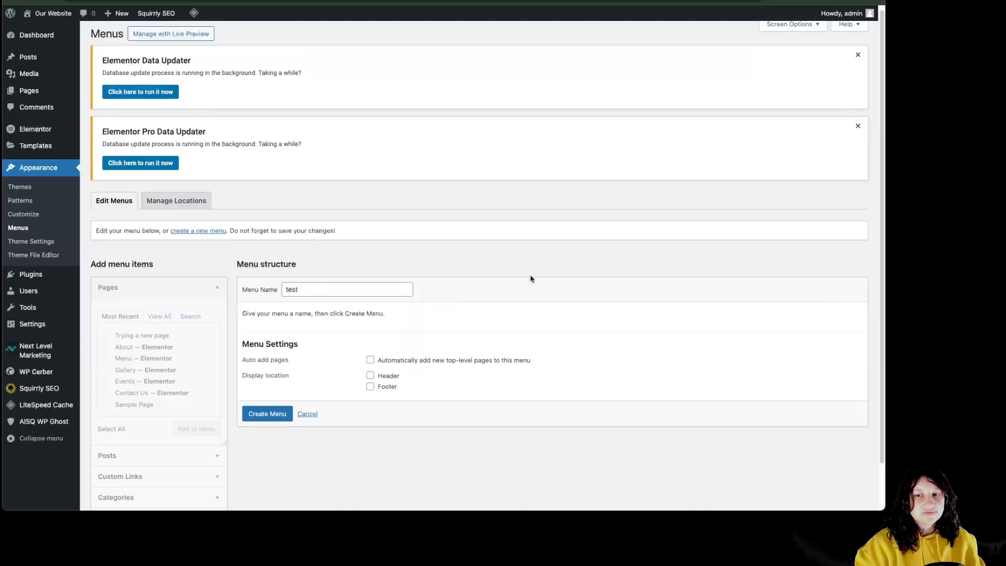
{"action": "left_click", "coordinate": [278, 414]}
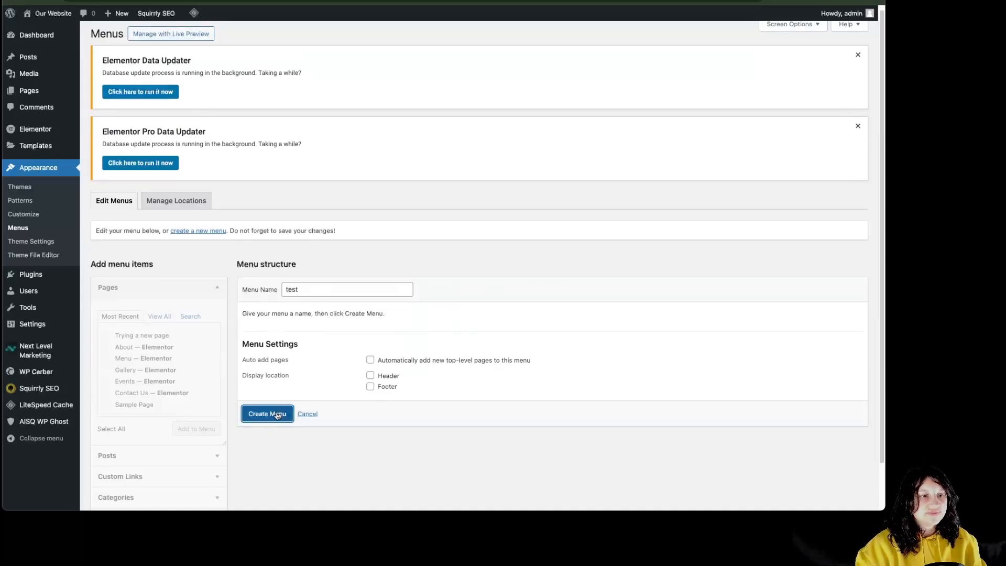
From all pages, add Home, About, Blog and Contact Us to the test menu
{"action": "scroll", "coordinate": [290, 387], "scroll_direction": "down", "scroll_amount": 2}
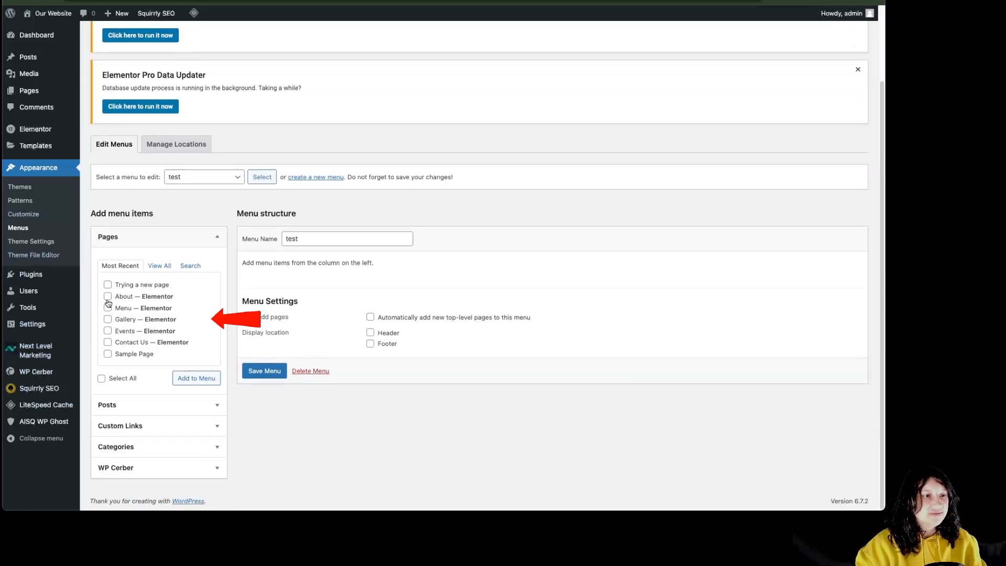
{"action": "left_click", "coordinate": [165, 267]}
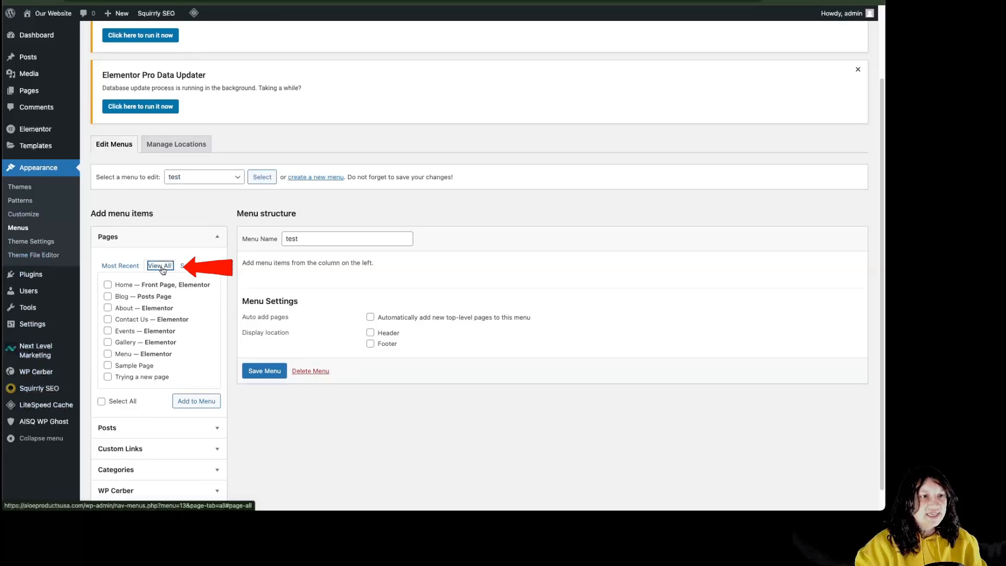
{"action": "left_click", "coordinate": [107, 284]}
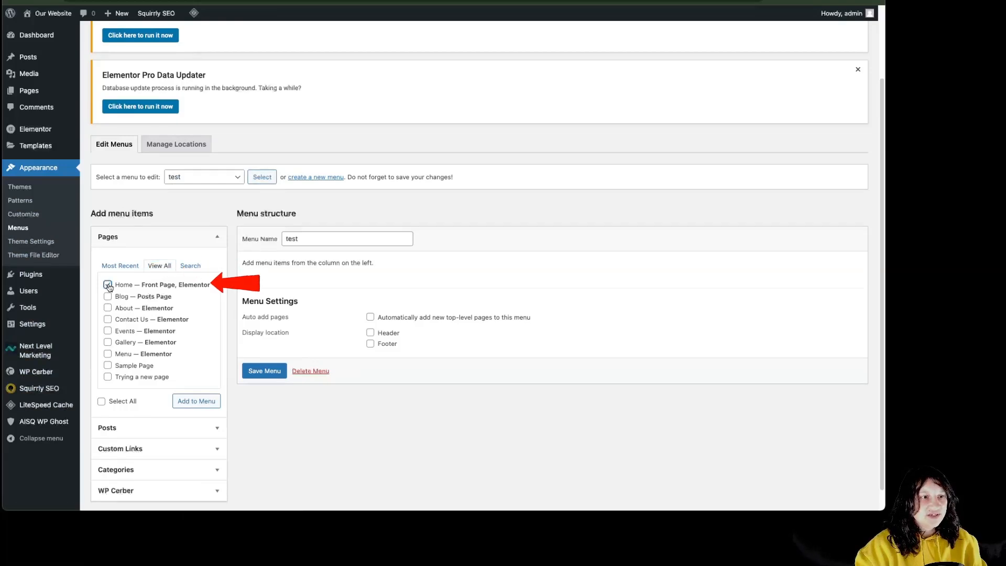
{"action": "left_click", "coordinate": [196, 401]}
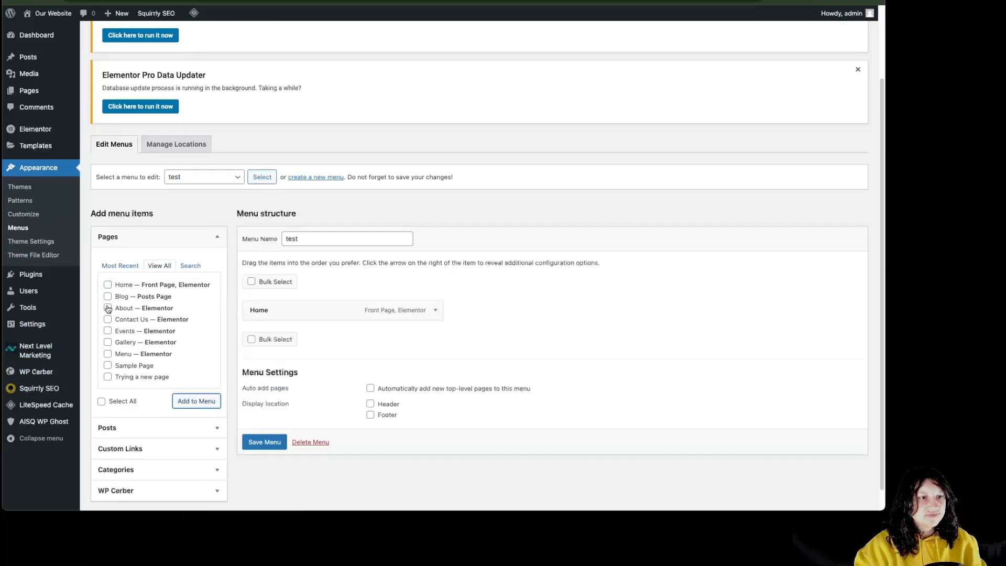
{"action": "left_click", "coordinate": [196, 401]}
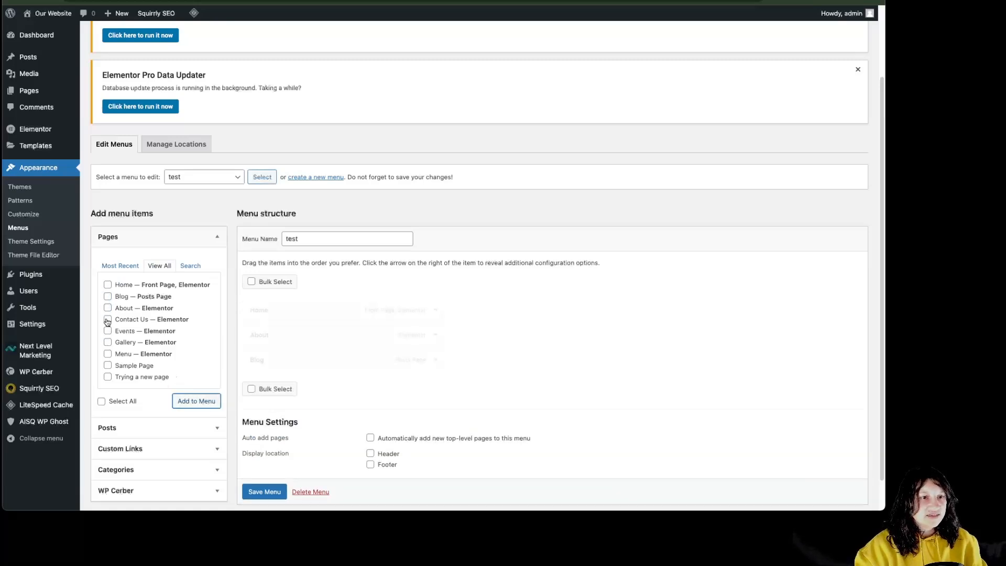
{"action": "left_click", "coordinate": [107, 319]}
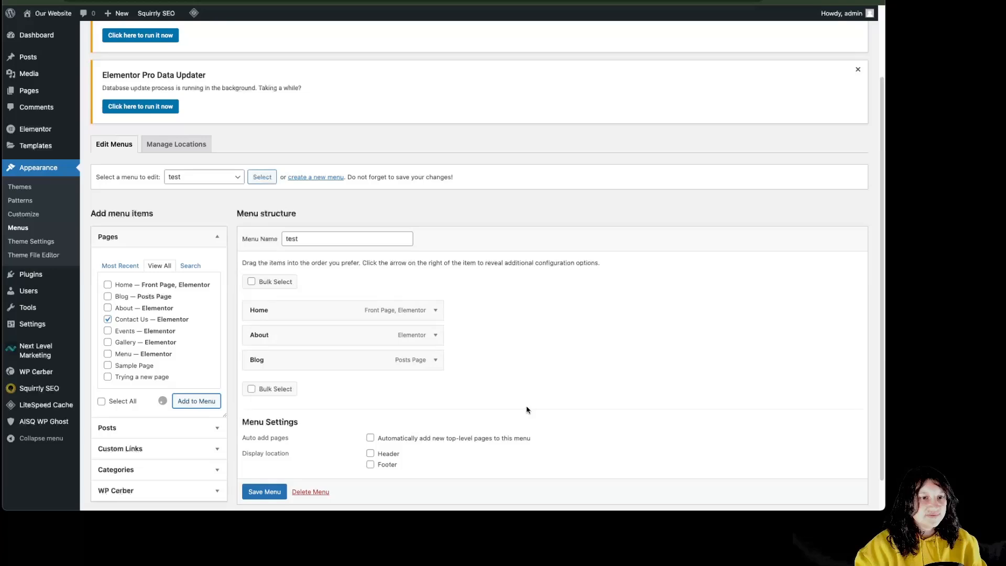
{"action": "scroll", "coordinate": [263, 497], "scroll_direction": "down", "scroll_amount": 2}
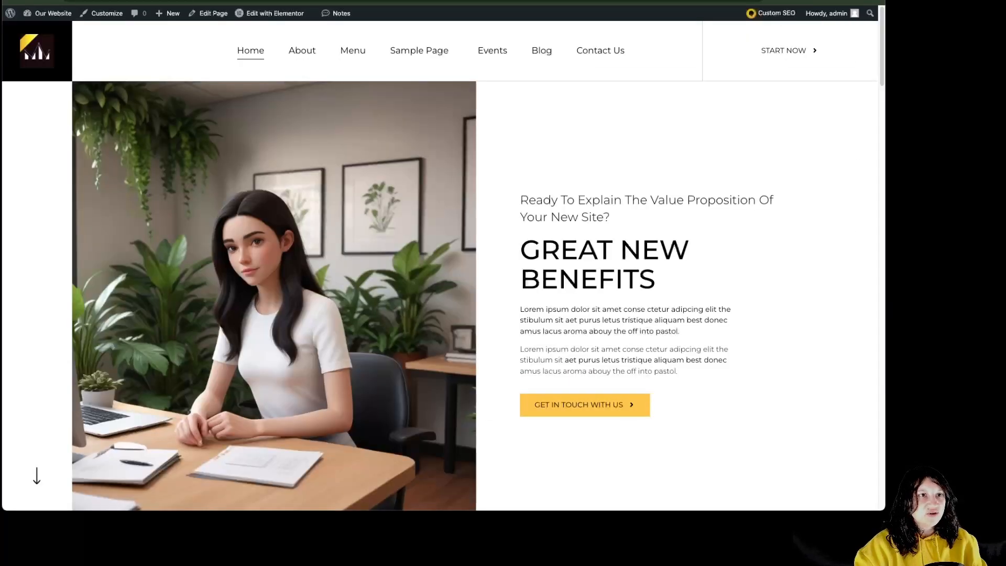
{"action": "mouse_move", "coordinate": [270, 13]}
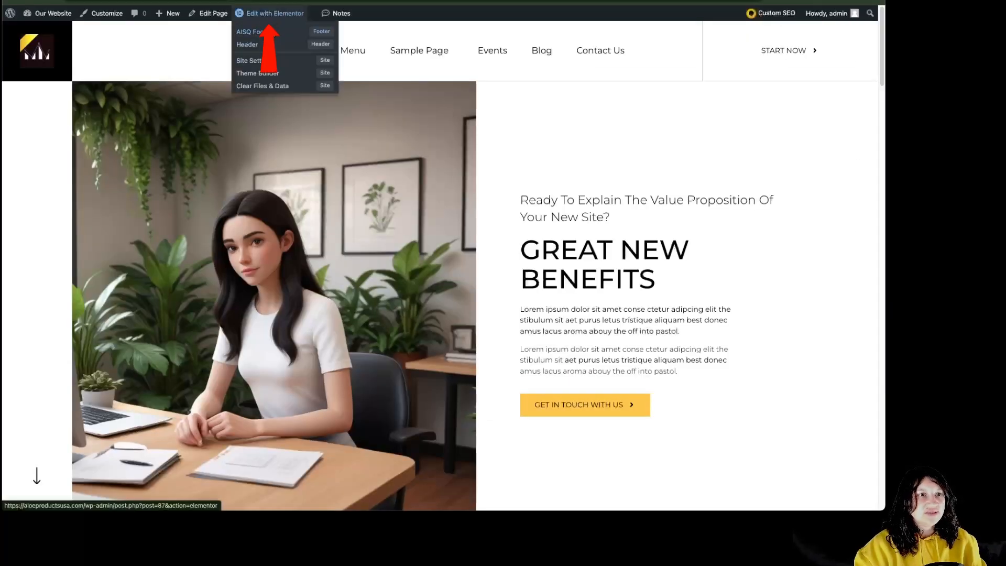
Open the Header template in Elementor and switch its nav menu widget to the 'test' menu
{"action": "left_click", "coordinate": [270, 47]}
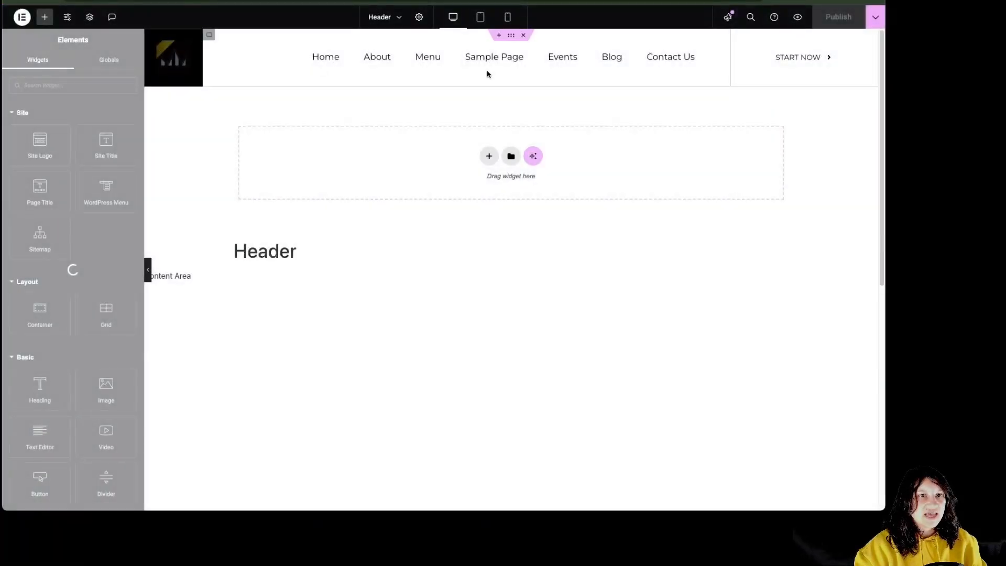
{"action": "left_click", "coordinate": [489, 66]}
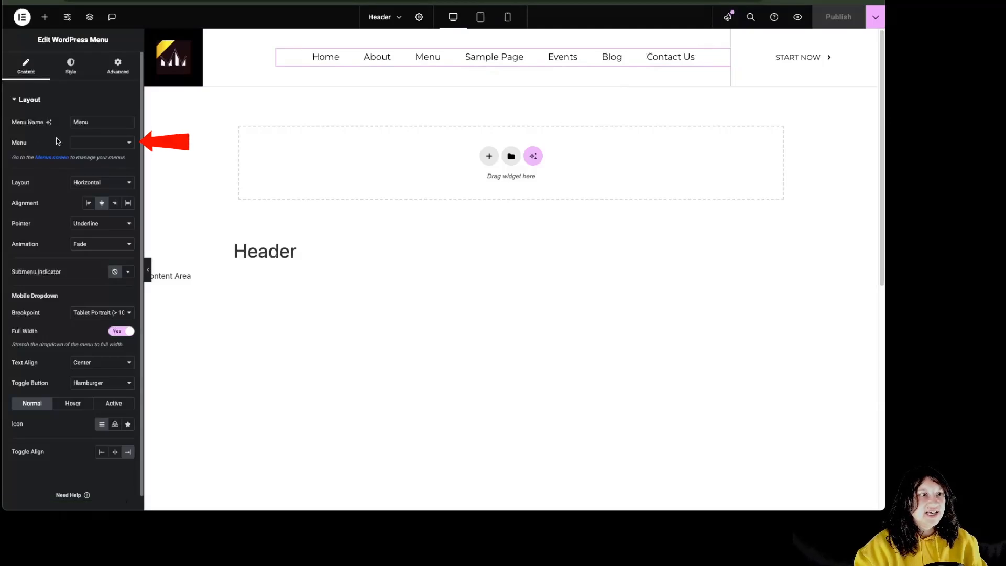
{"action": "left_click", "coordinate": [107, 143]}
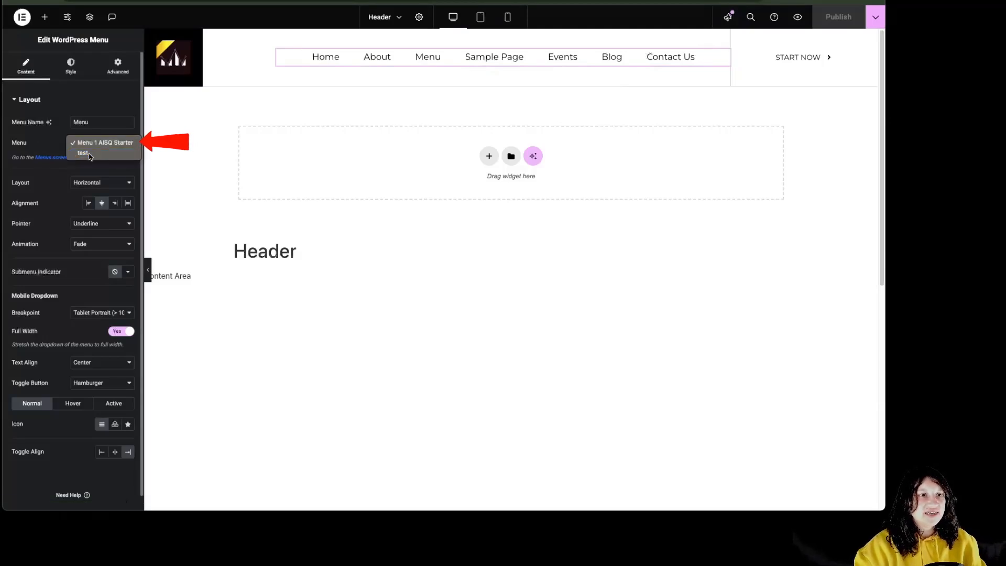
{"action": "left_click", "coordinate": [87, 153]}
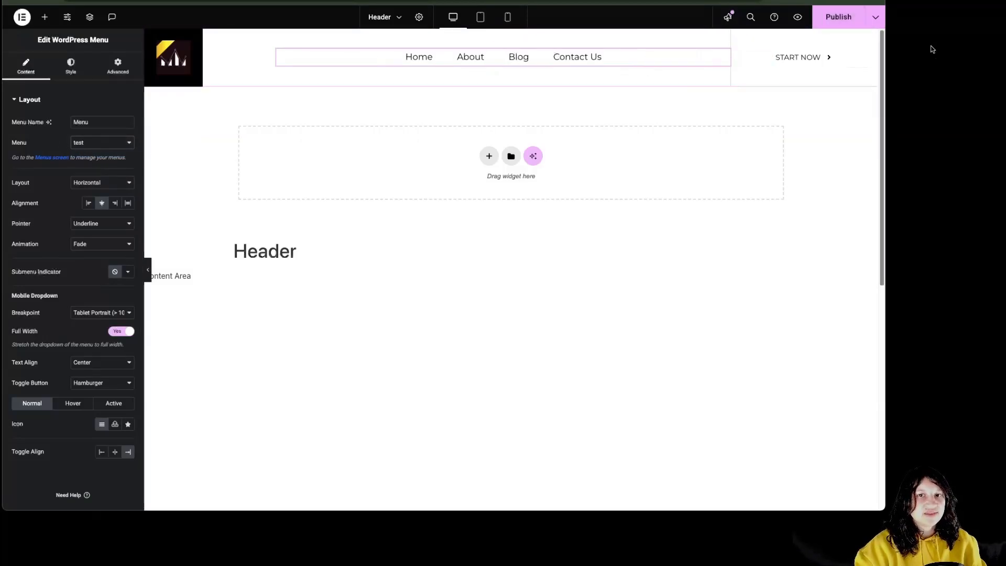
{"action": "left_click", "coordinate": [875, 18]}
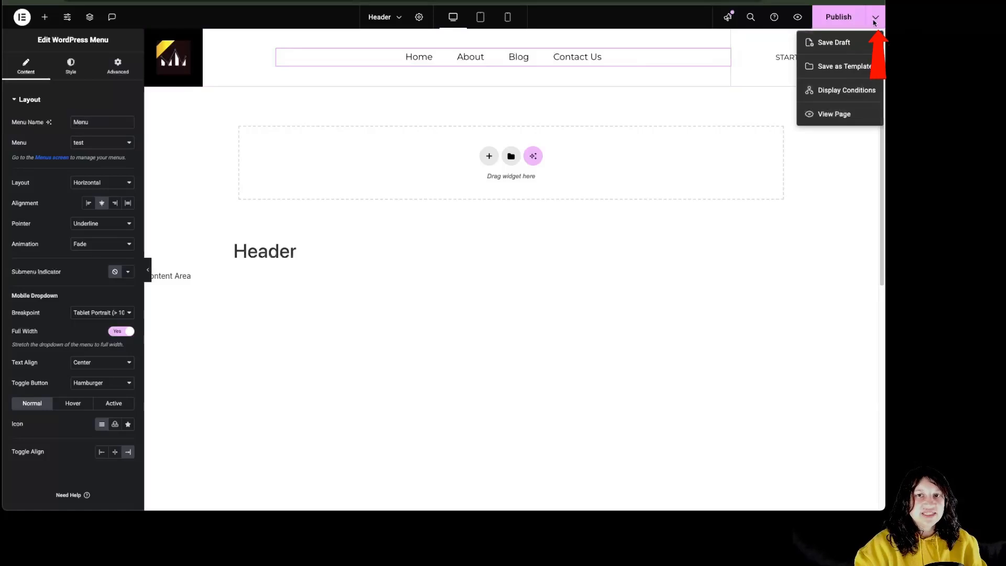
Open the header's display conditions and set an Include Singular > Pages condition
{"action": "left_click", "coordinate": [845, 90]}
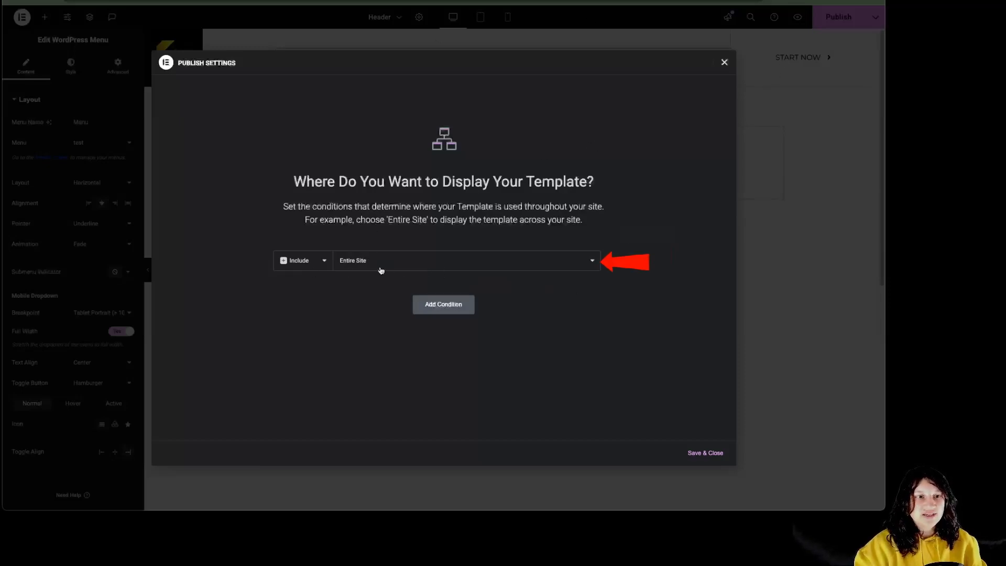
{"action": "left_click", "coordinate": [444, 270]}
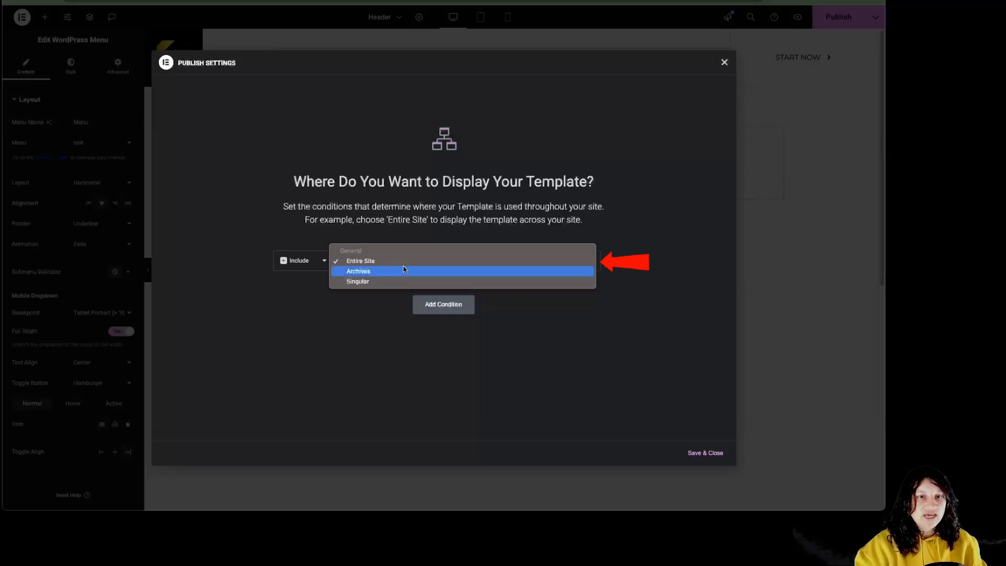
{"action": "left_click", "coordinate": [372, 282]}
{"action": "left_click", "coordinate": [503, 261]}
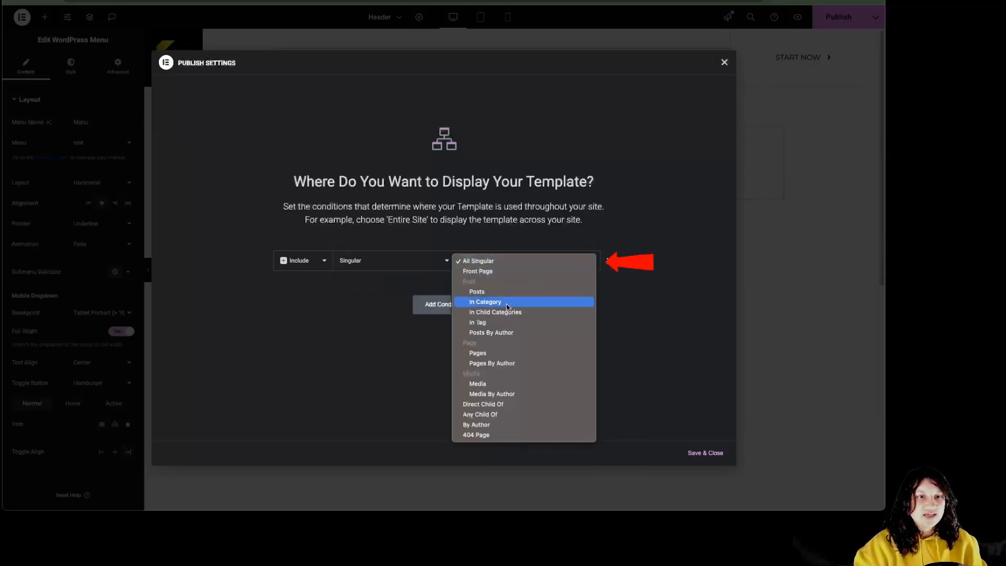
{"action": "left_click", "coordinate": [503, 352]}
{"action": "left_click", "coordinate": [568, 270]}
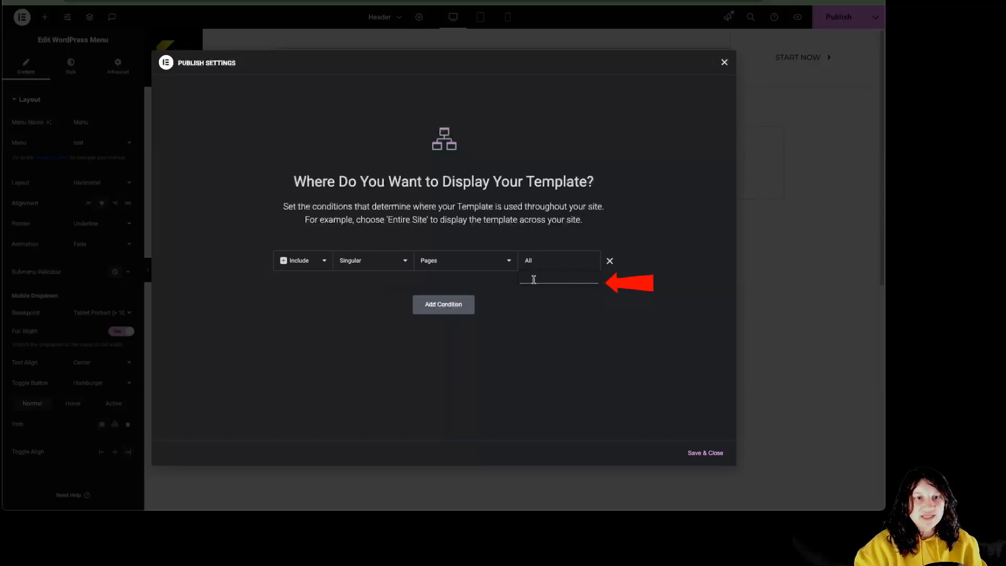
Replace the Pages condition with Include Entire Site and save the conditions
{"action": "left_click", "coordinate": [609, 261]}
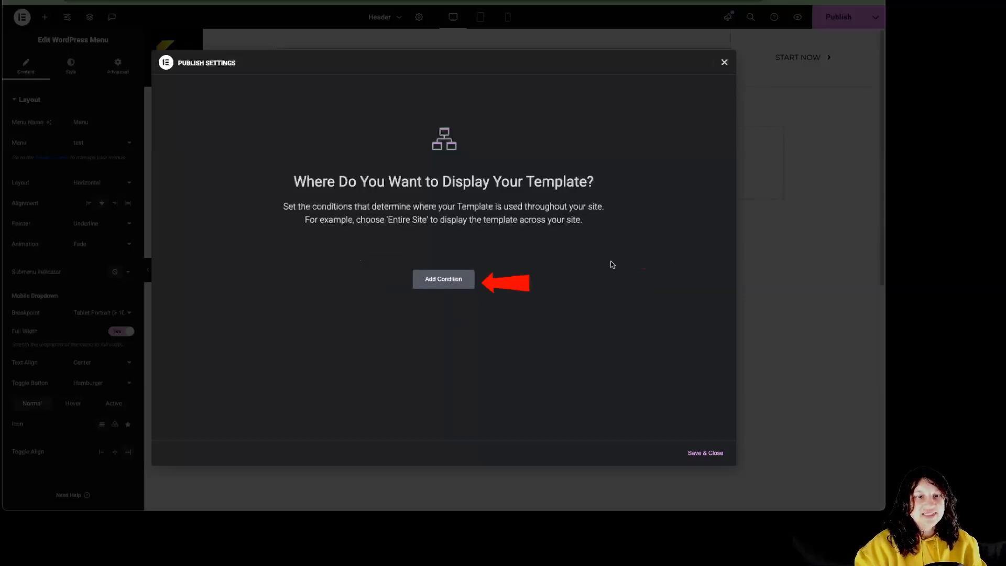
{"action": "left_click", "coordinate": [452, 287]}
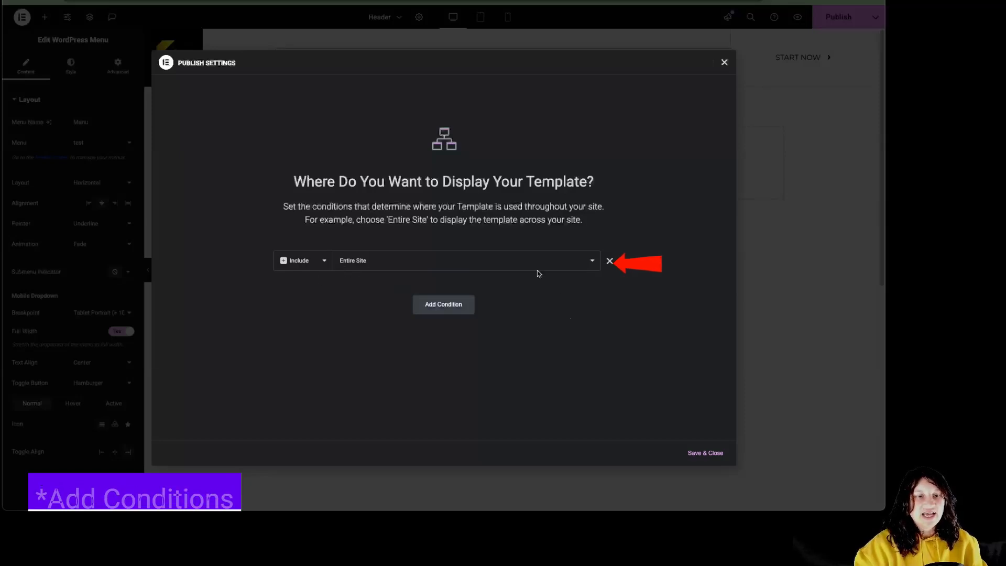
{"action": "left_click", "coordinate": [705, 454]}
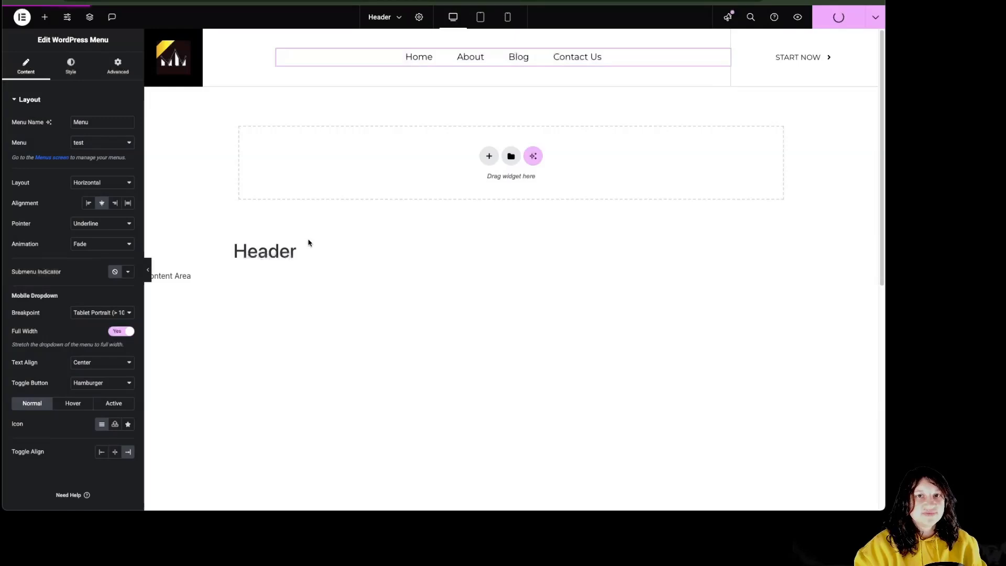
Insert the purple 'The Garage' header block with its yellow top bar from the Blocks library
{"action": "left_click", "coordinate": [511, 164]}
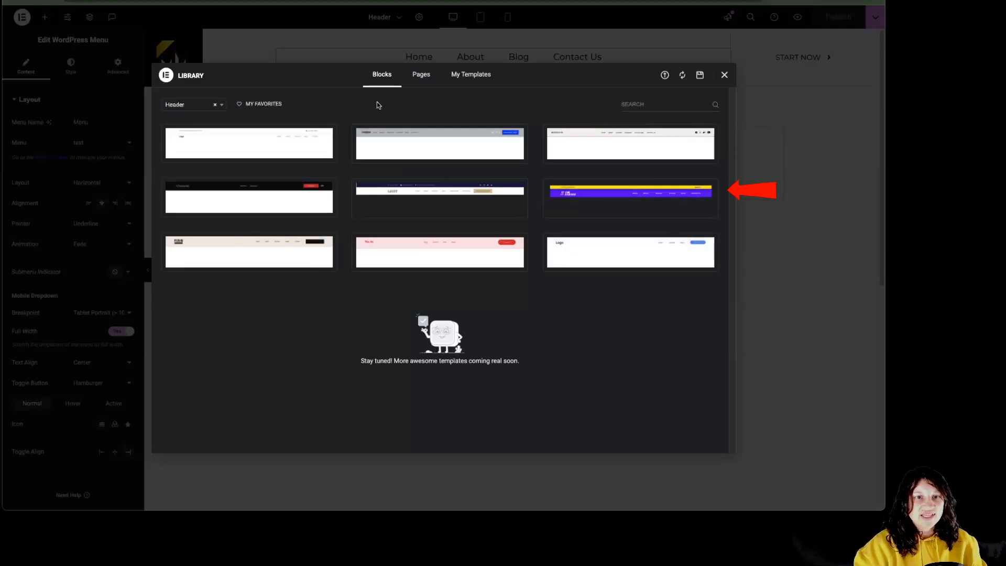
{"action": "mouse_move", "coordinate": [578, 201]}
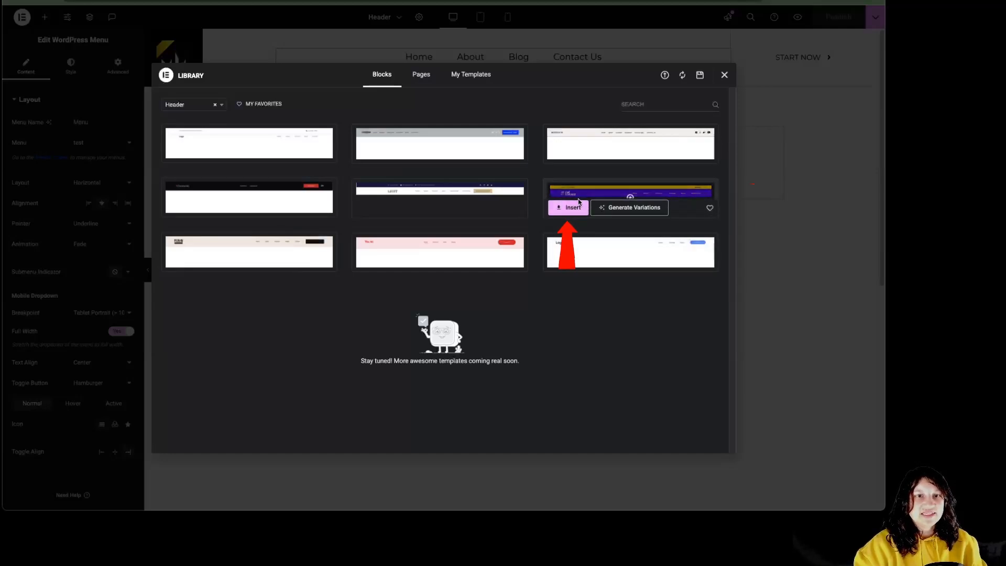
{"action": "left_click", "coordinate": [565, 210]}
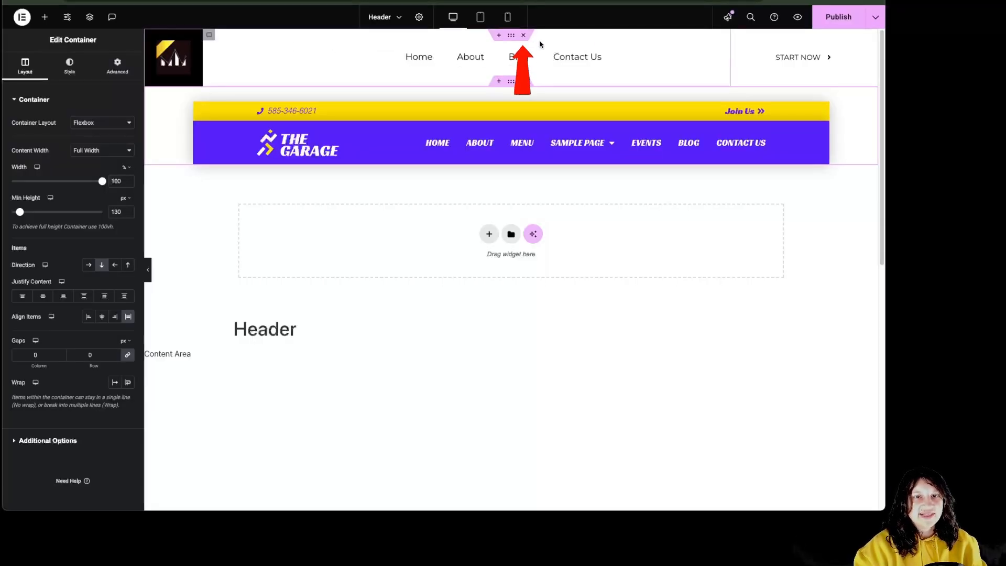
Delete the old logo-and-menu row and set the Garage logo image to the dynamic Site Logo
{"action": "left_click", "coordinate": [523, 36]}
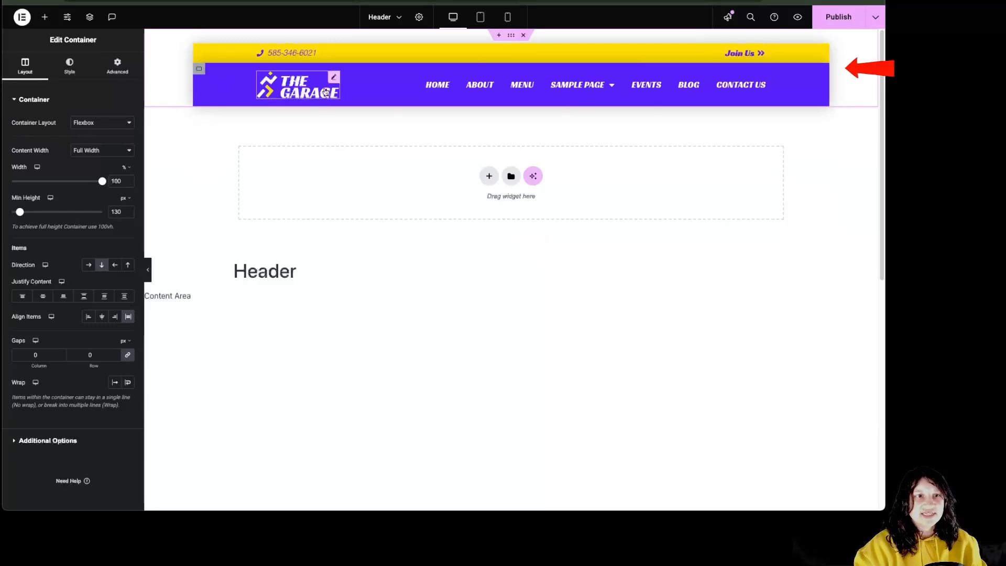
{"action": "left_click", "coordinate": [294, 92]}
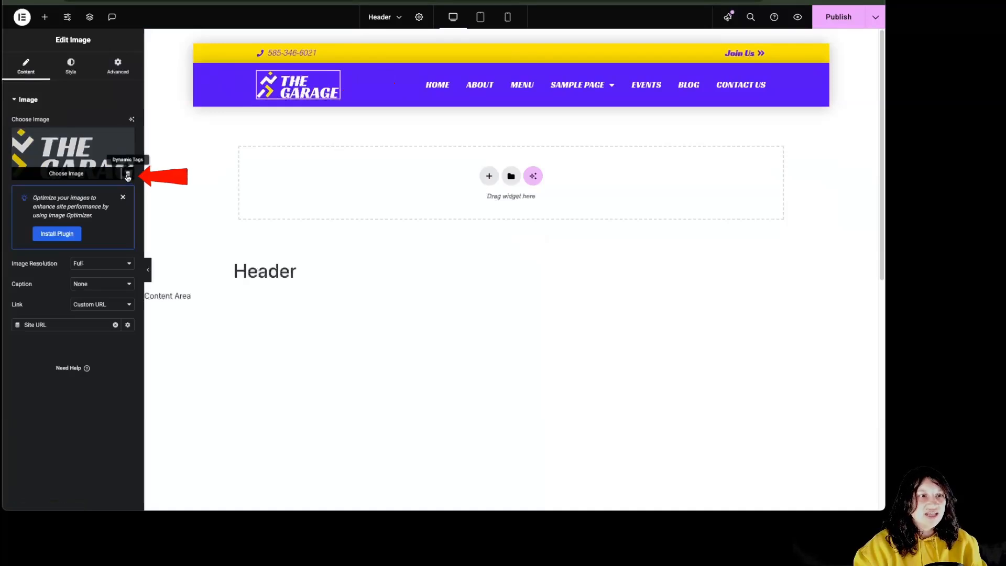
{"action": "left_click", "coordinate": [128, 175]}
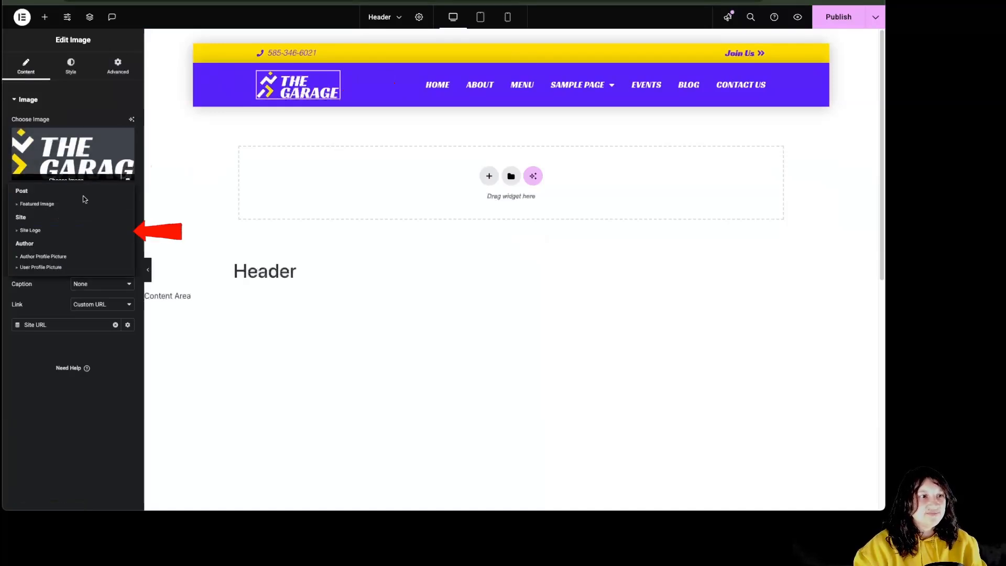
{"action": "left_click", "coordinate": [42, 233]}
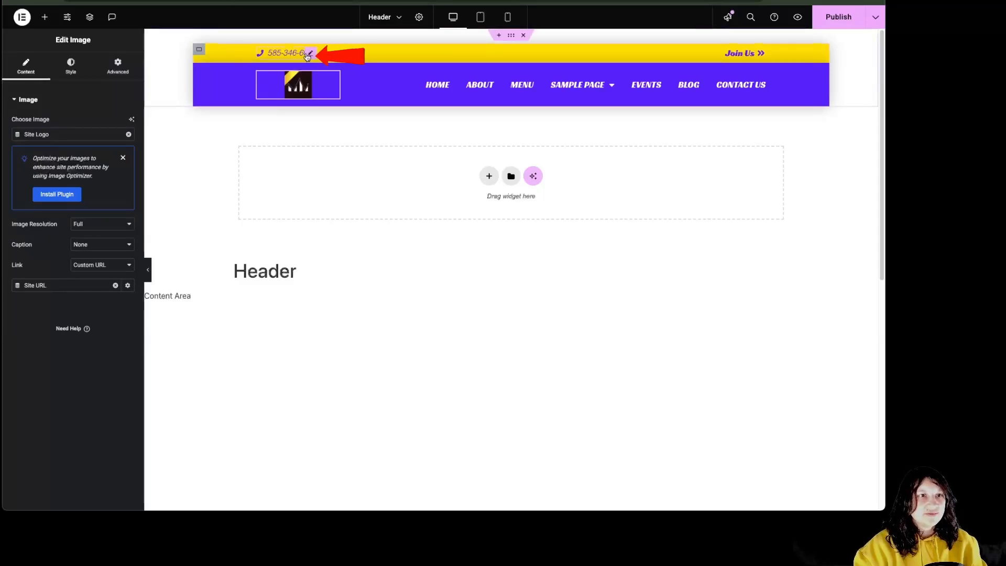
{"action": "left_click", "coordinate": [309, 54]}
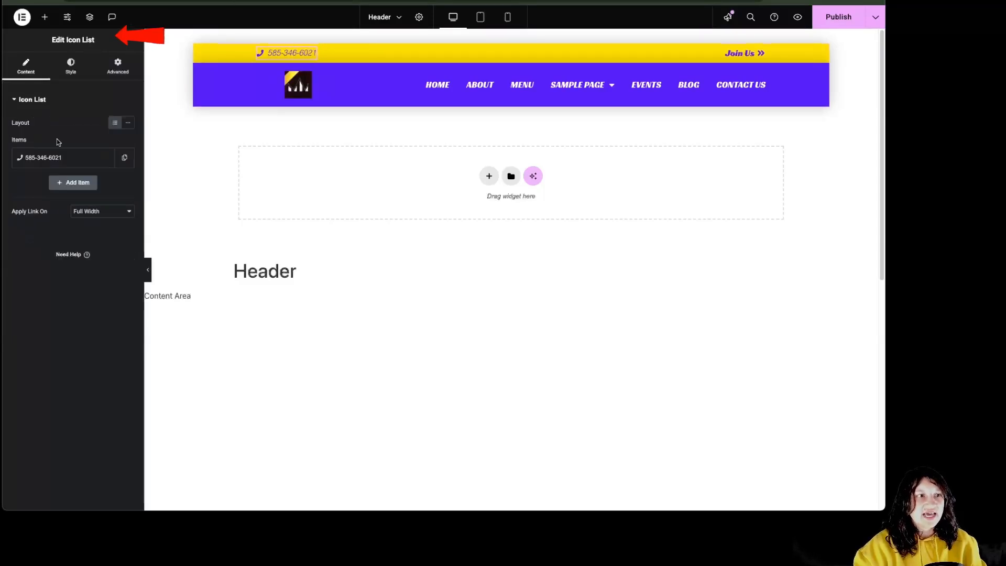
Review the phone number item's icon choices and the icon list's Style settings without changing them
{"action": "left_click", "coordinate": [56, 158]}
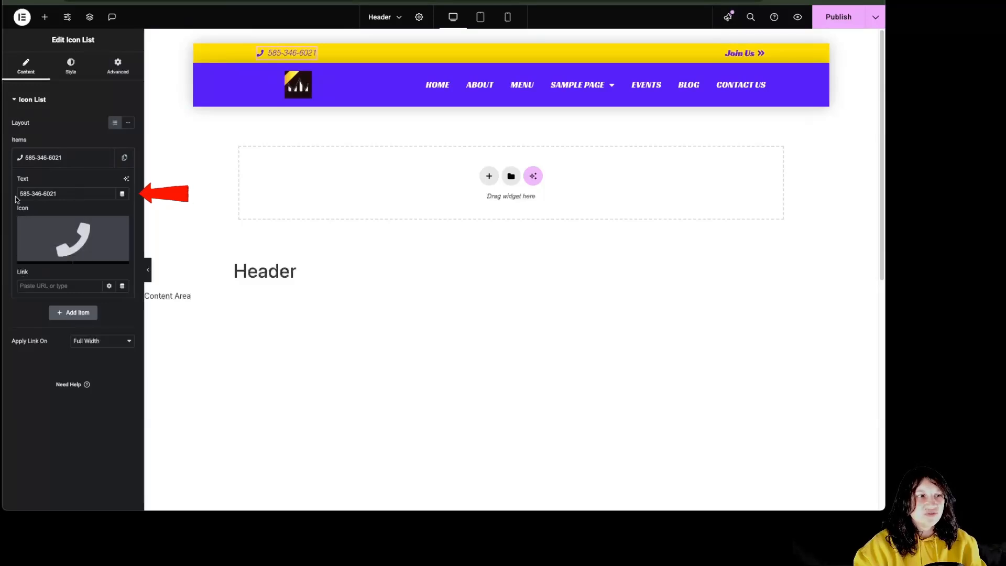
{"action": "left_click", "coordinate": [73, 237]}
{"action": "left_click", "coordinate": [724, 74]}
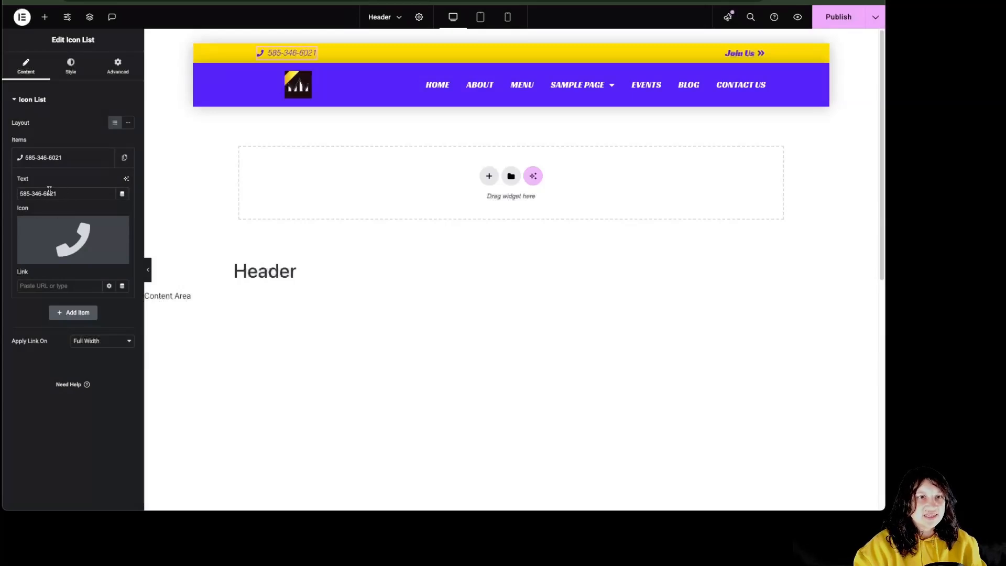
{"action": "left_click", "coordinate": [72, 65]}
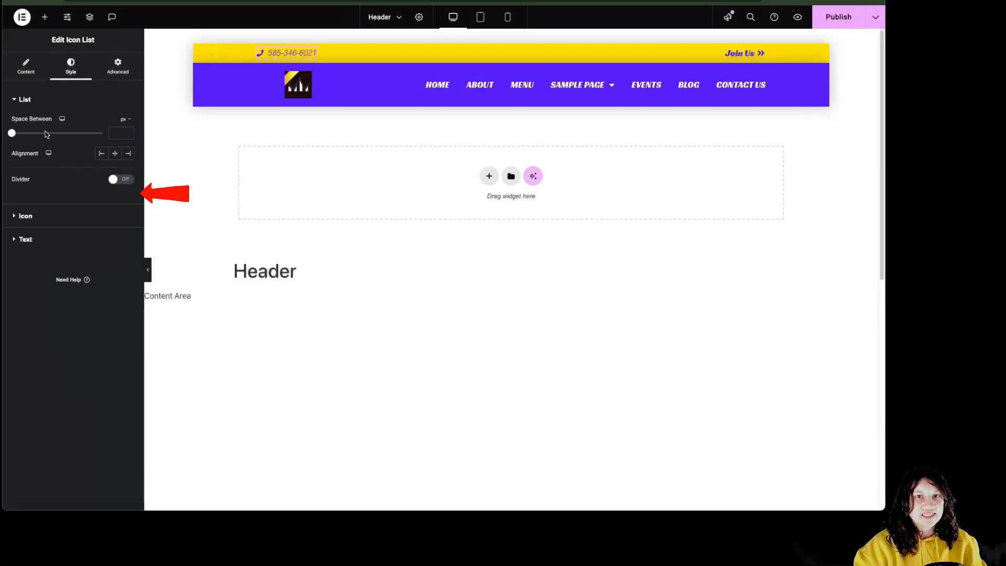
Link the Join Us button to a Popup dynamic action set to Open Popup, then check the Nav Menu
{"action": "left_click", "coordinate": [744, 53]}
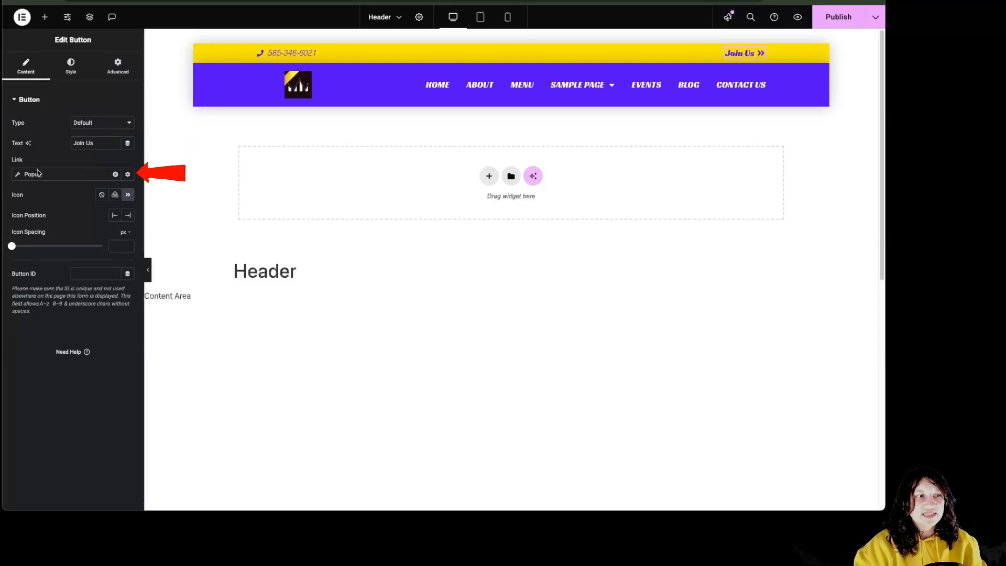
{"action": "left_click", "coordinate": [18, 177]}
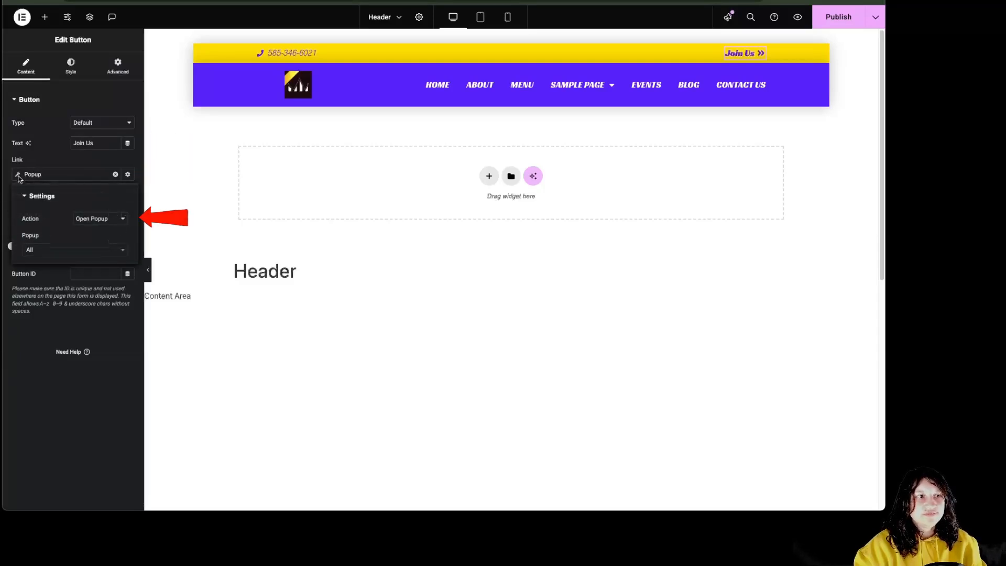
{"action": "left_click", "coordinate": [75, 251]}
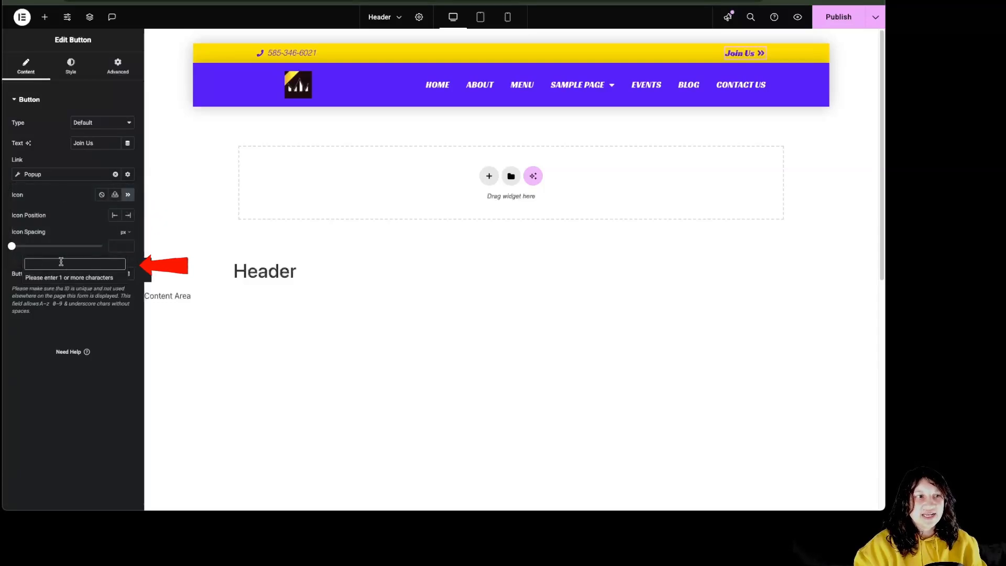
{"action": "left_click", "coordinate": [18, 176]}
{"action": "left_click", "coordinate": [82, 250]}
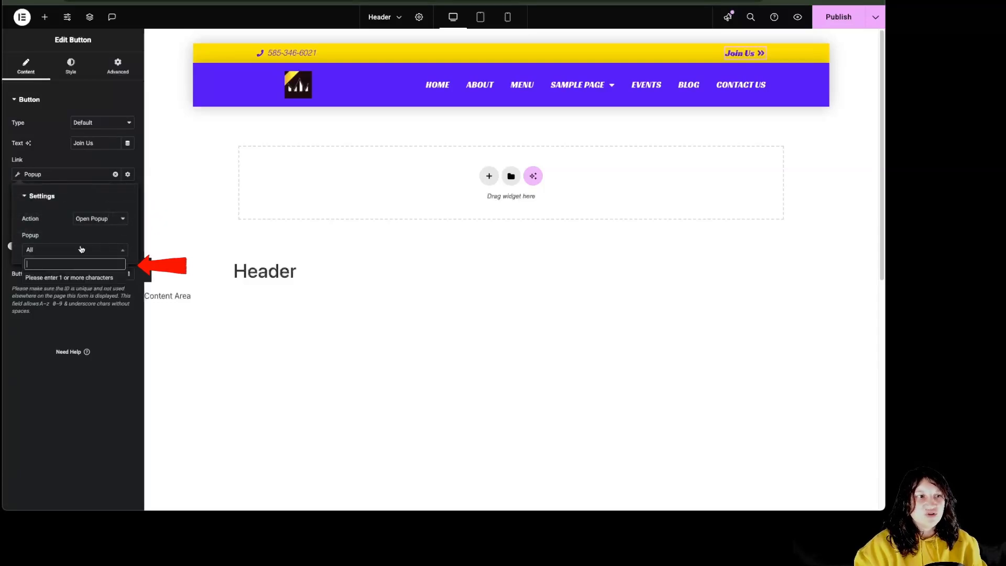
{"action": "left_click", "coordinate": [81, 249]}
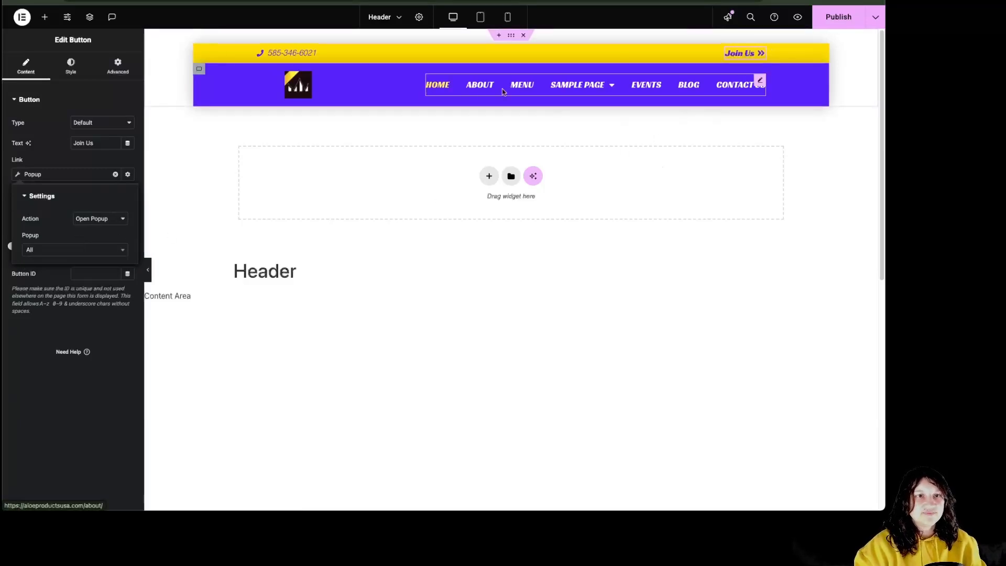
{"action": "left_click", "coordinate": [760, 82]}
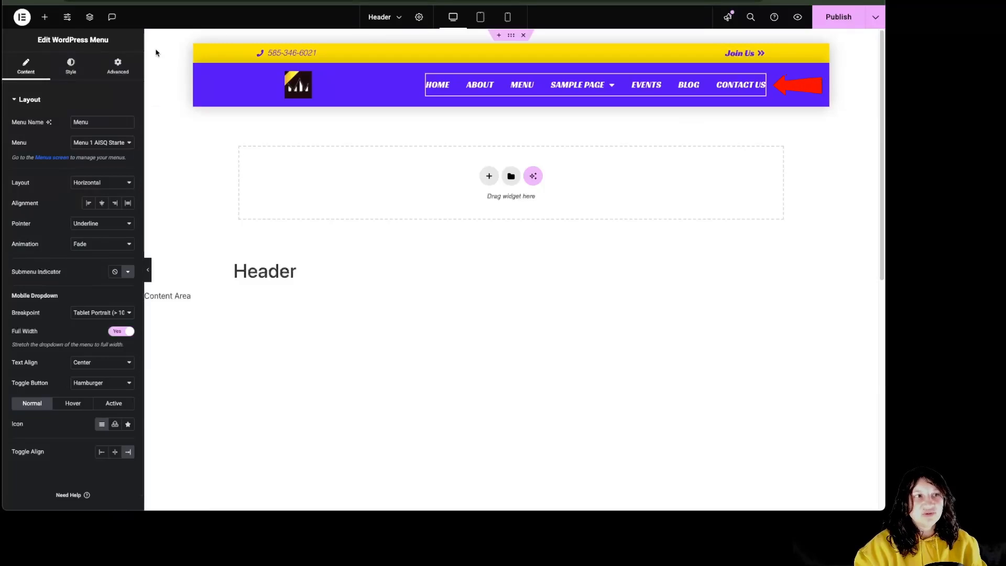
{"action": "left_click", "coordinate": [199, 69]}
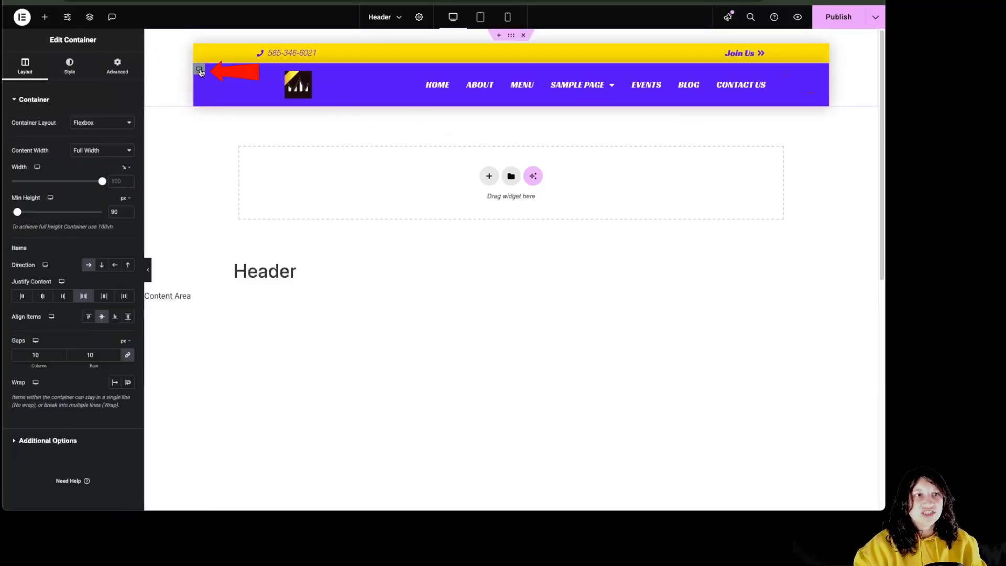
Make the main header bar black with global Text colour and the top bar Accent yellow
{"action": "left_click", "coordinate": [70, 66]}
{"action": "left_click", "coordinate": [115, 163]}
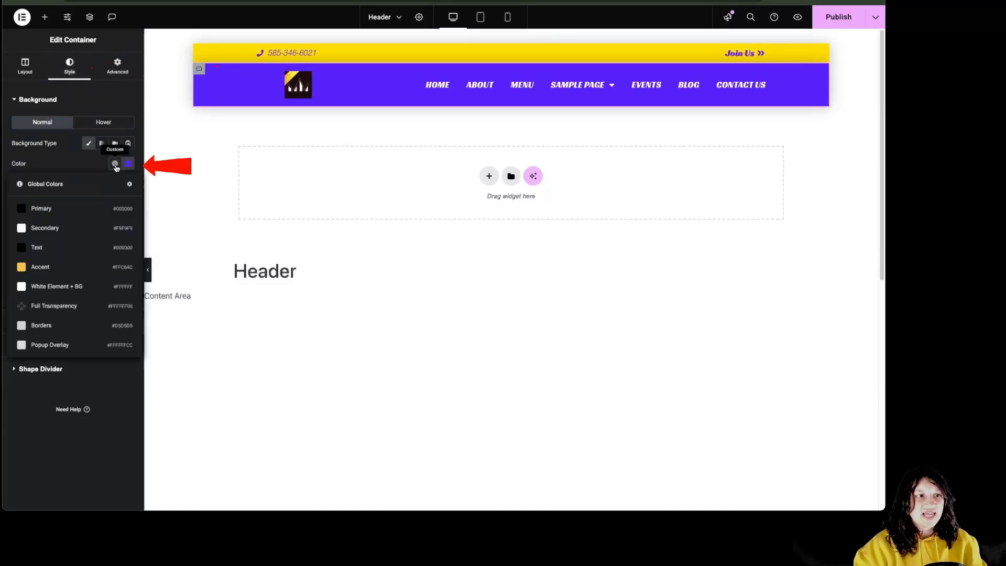
{"action": "left_click", "coordinate": [81, 252]}
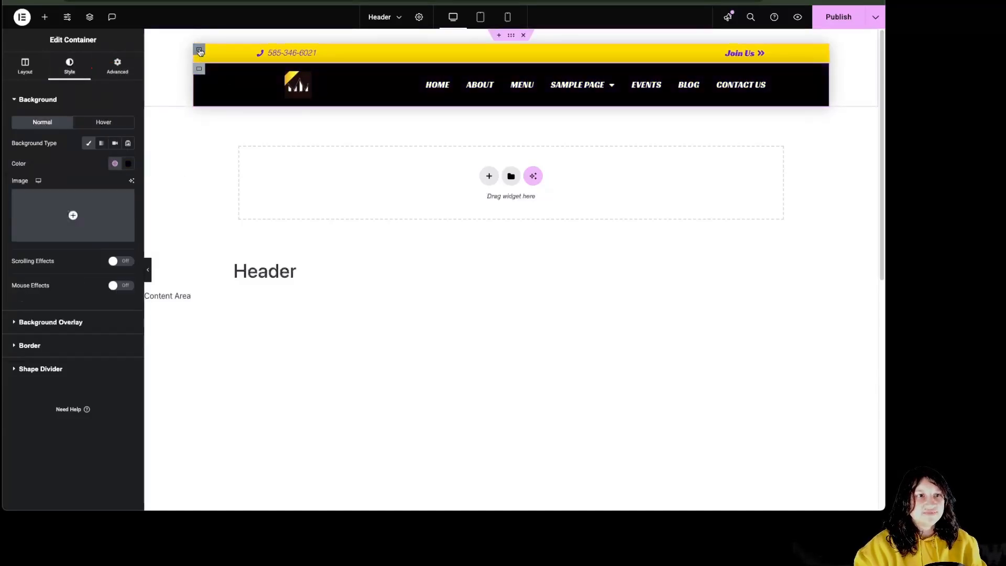
{"action": "left_click", "coordinate": [199, 49]}
{"action": "left_click", "coordinate": [69, 67]}
{"action": "left_click", "coordinate": [115, 164]}
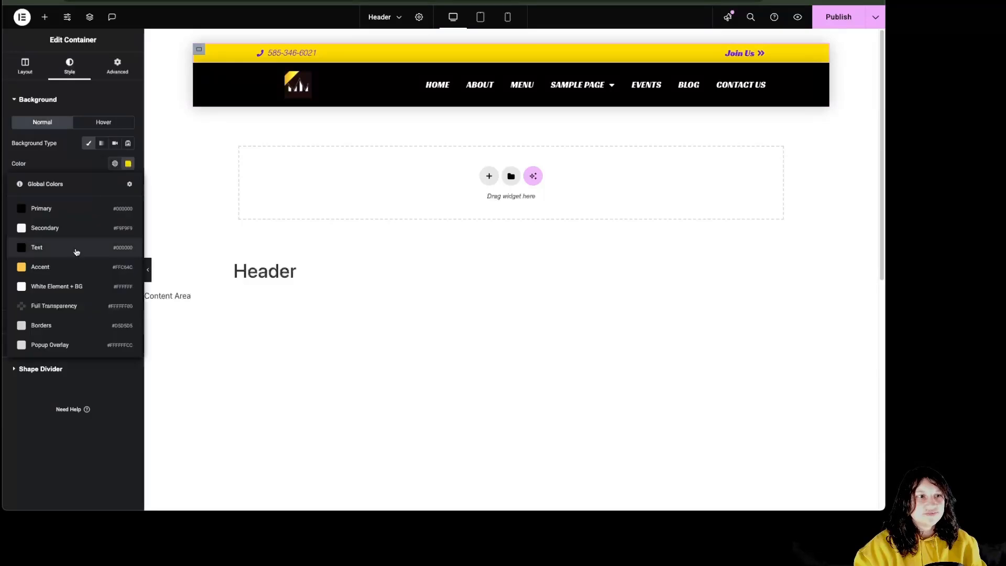
{"action": "left_click", "coordinate": [53, 267]}
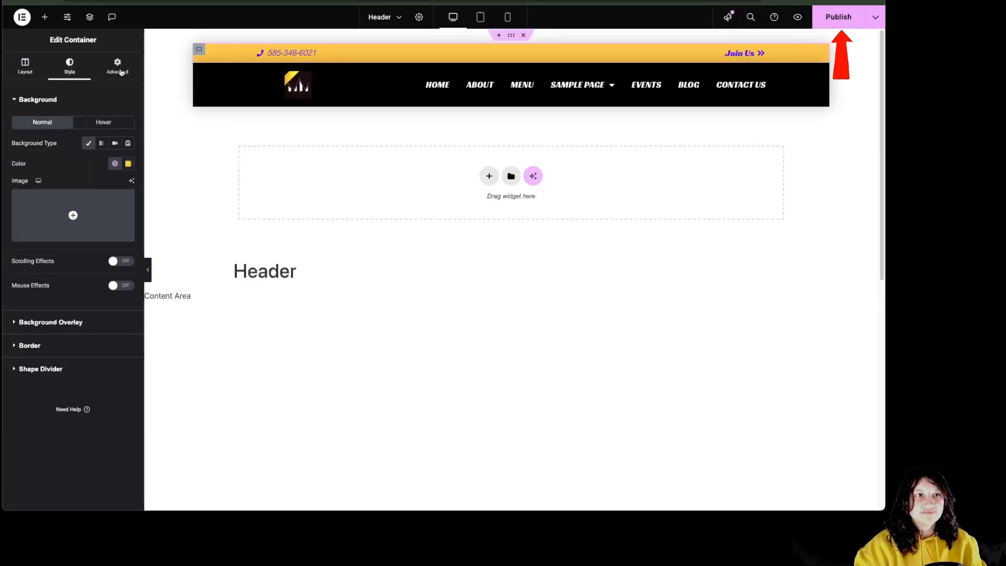
Revert the header template to Editing Started in the History panel
{"action": "left_click", "coordinate": [21, 17]}
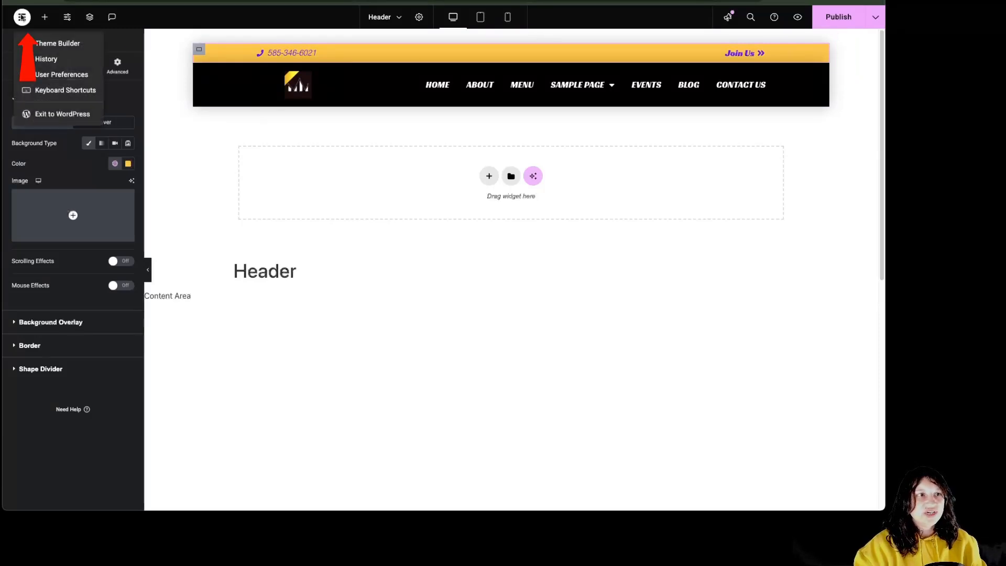
{"action": "left_click", "coordinate": [32, 56]}
{"action": "left_click", "coordinate": [55, 400]}
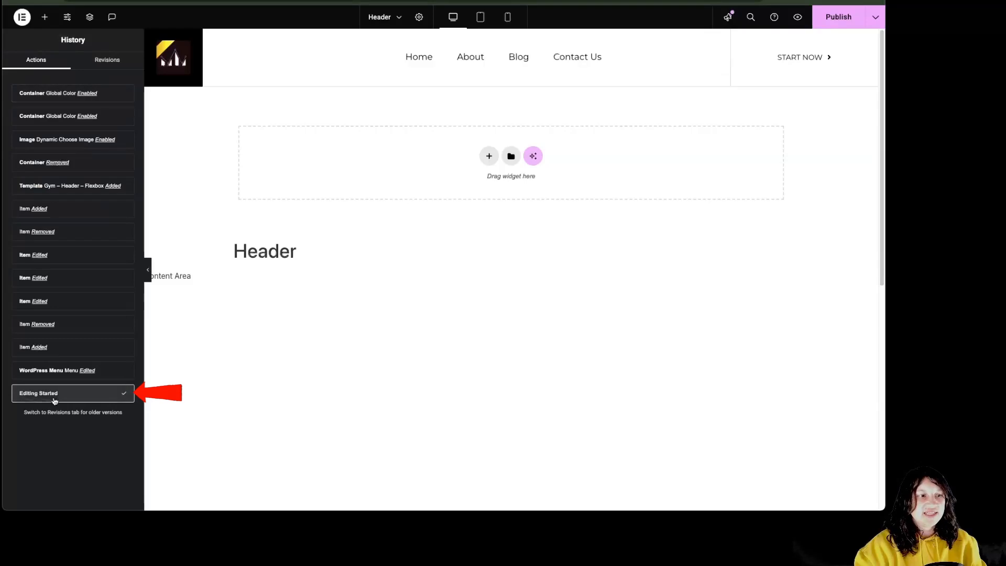